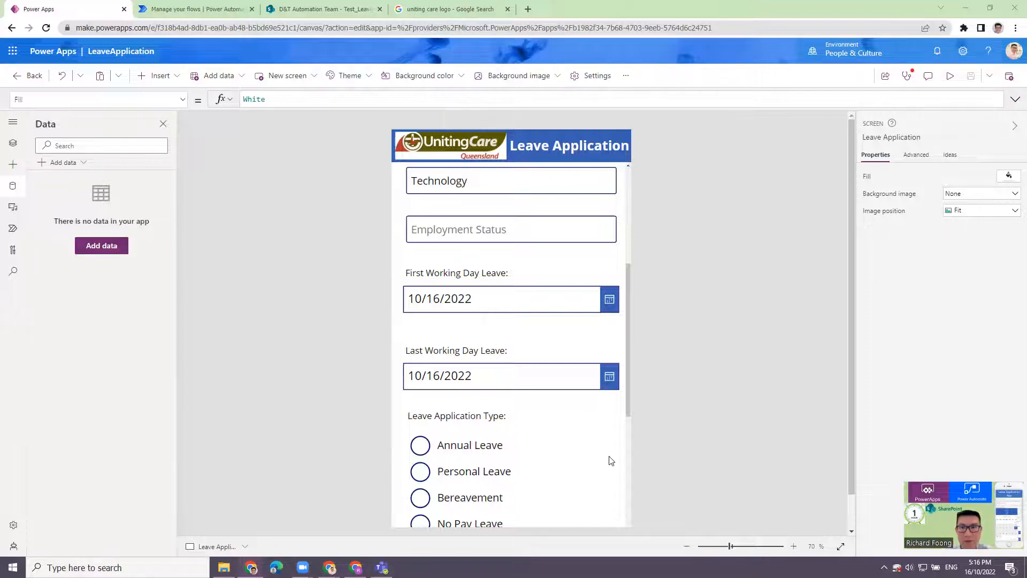
- Add the SharePoint list Test_LeaveApplication_Demo to the app as a data source through the existing SharePoint connection
left_click(628, 453)
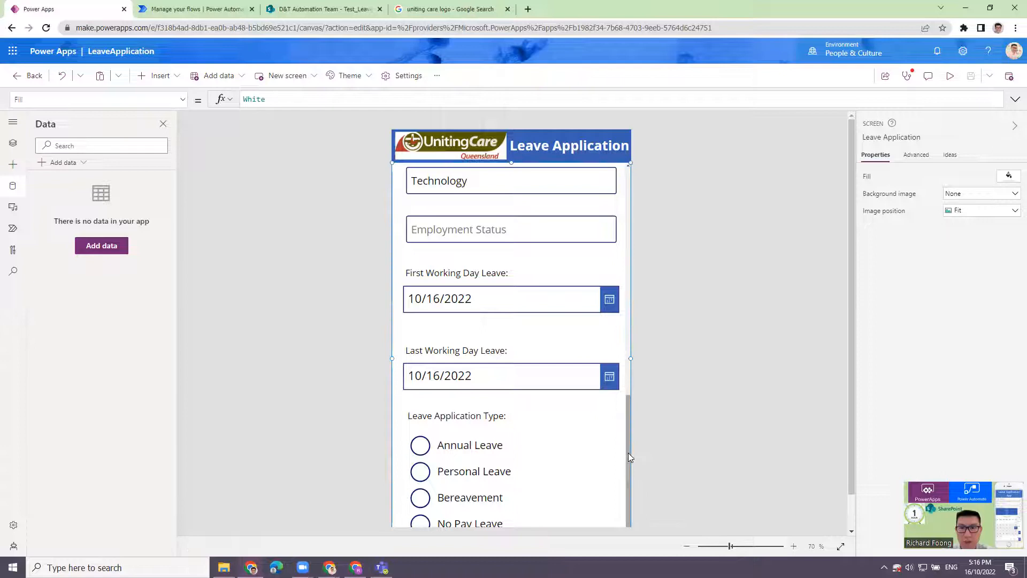
scroll(628, 452, "down", 5)
scroll(541, 470, "down", 1)
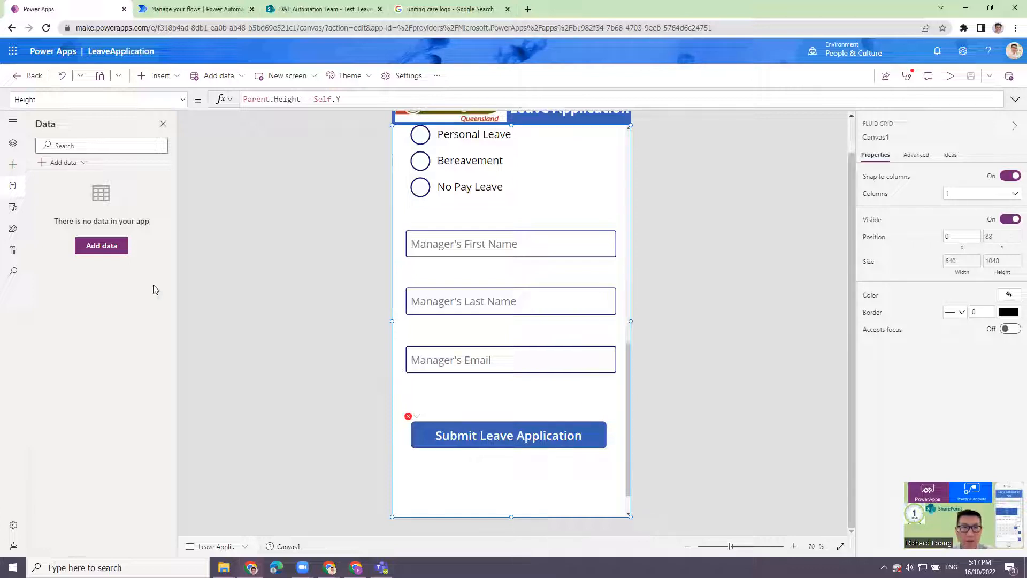
left_click(78, 169)
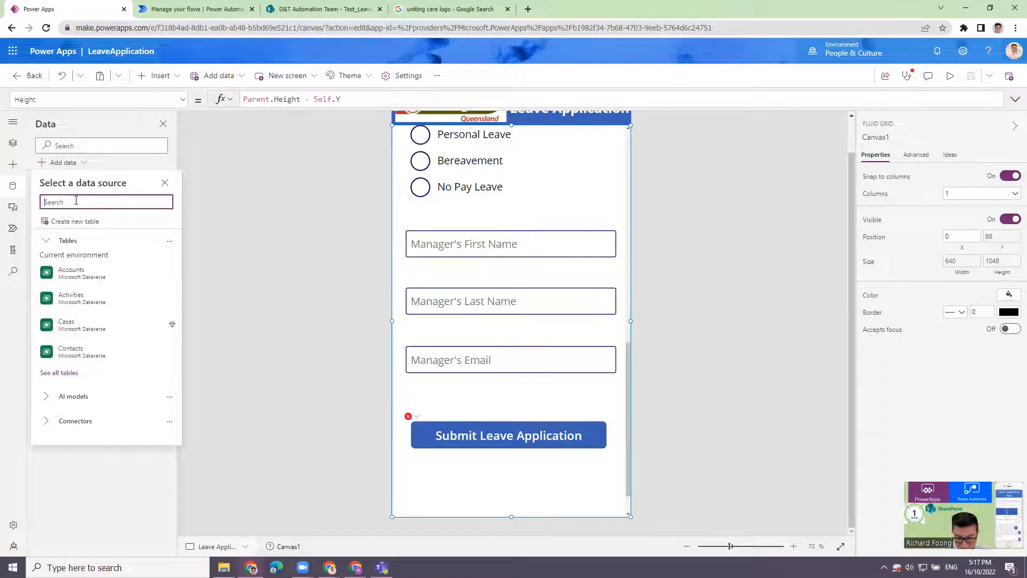
type("sharepoint")
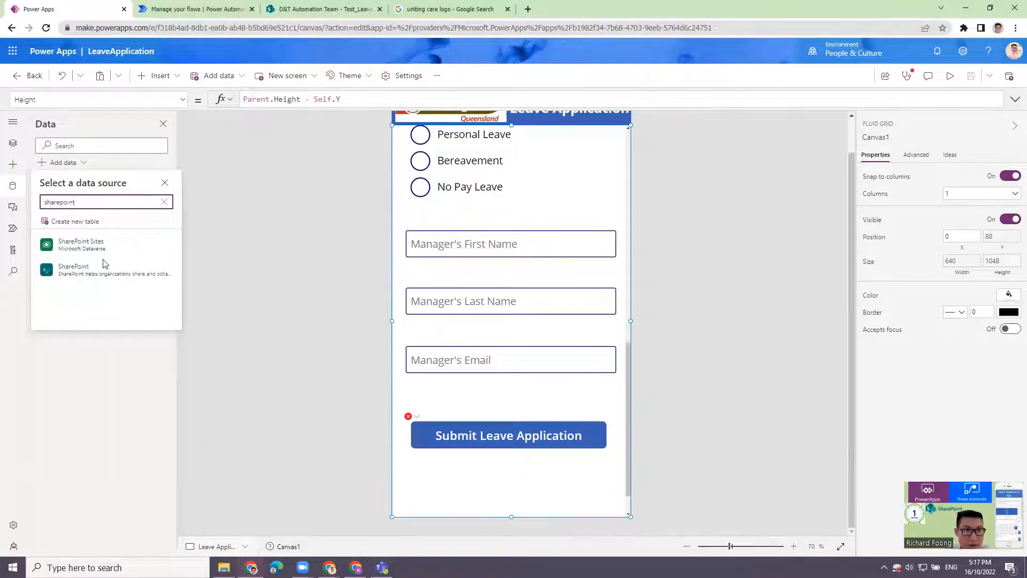
left_click(105, 273)
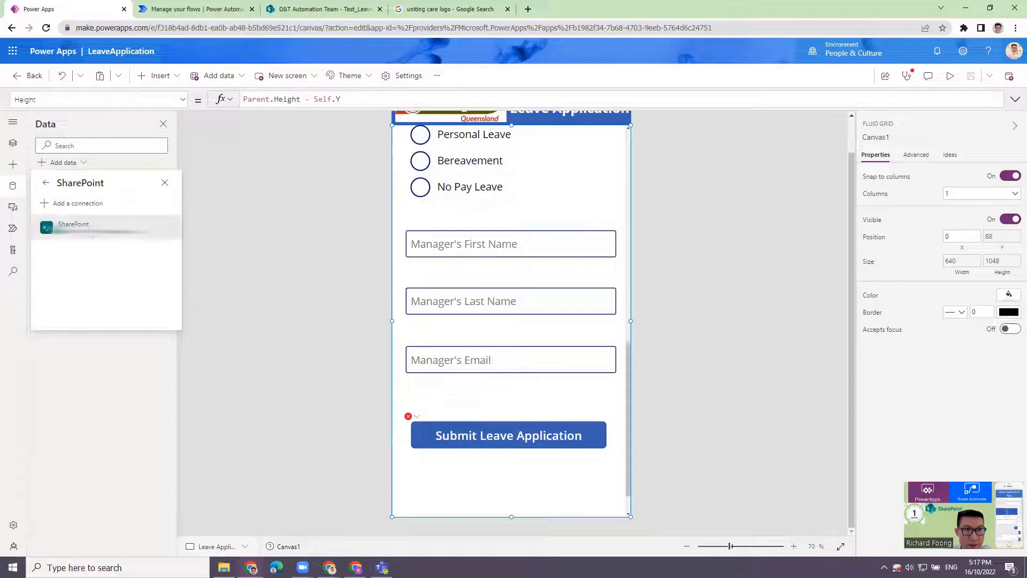
left_click(92, 240)
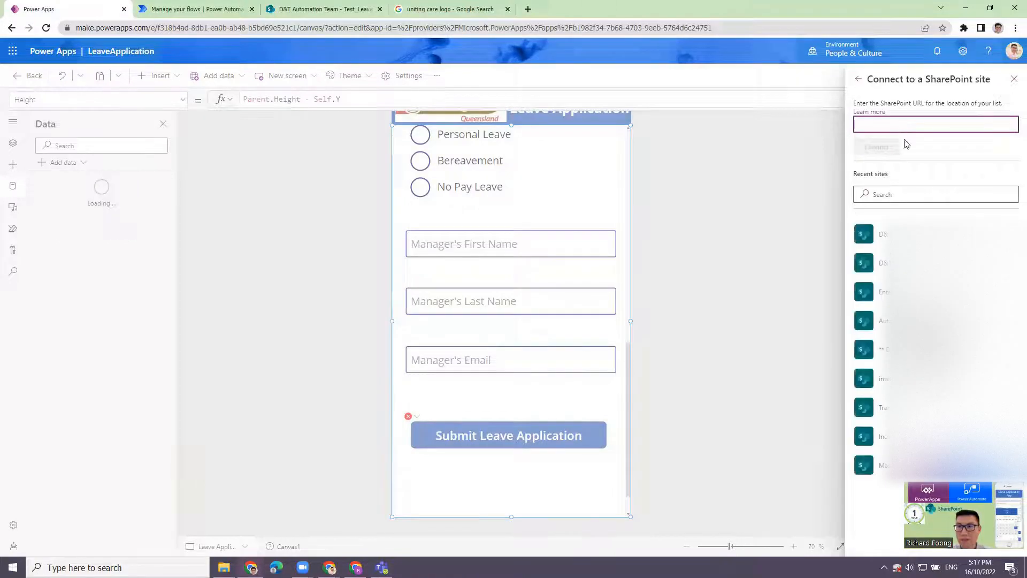
left_click(918, 234)
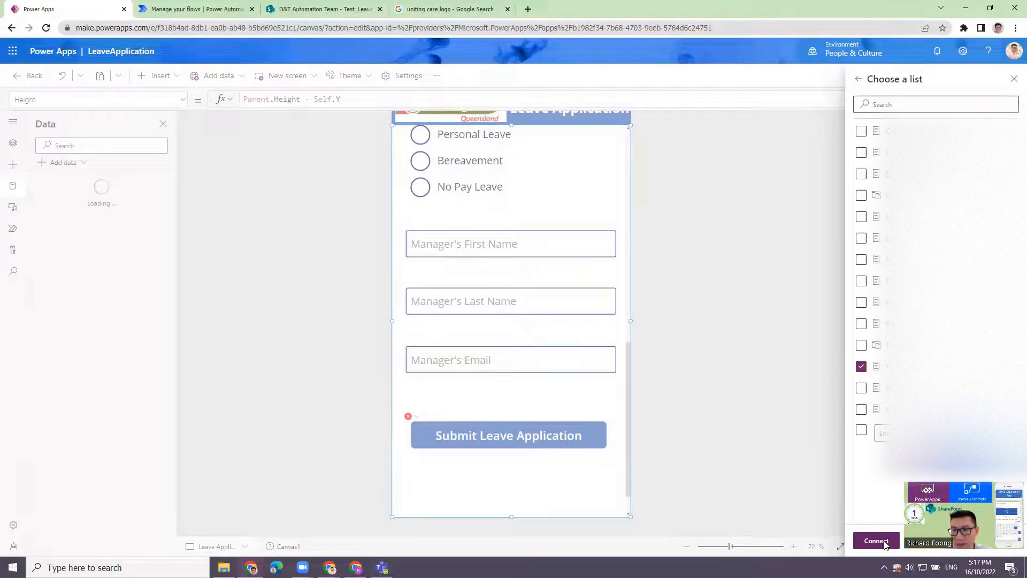
left_click(880, 542)
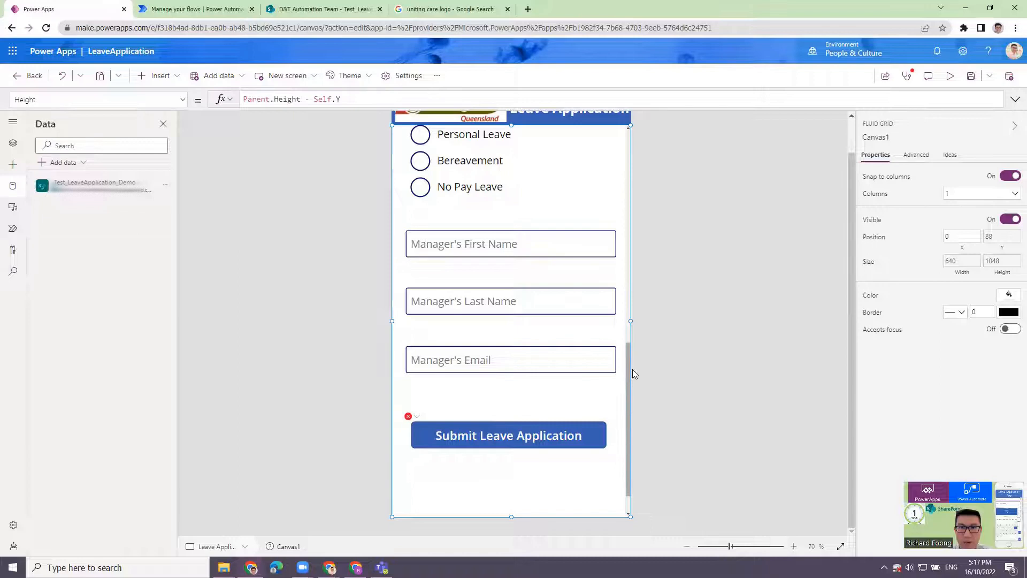
- Delete the Employment Status text input from the leave application form
scroll(633, 374, "up", 2)
left_click_drag(630, 347, 632, 279)
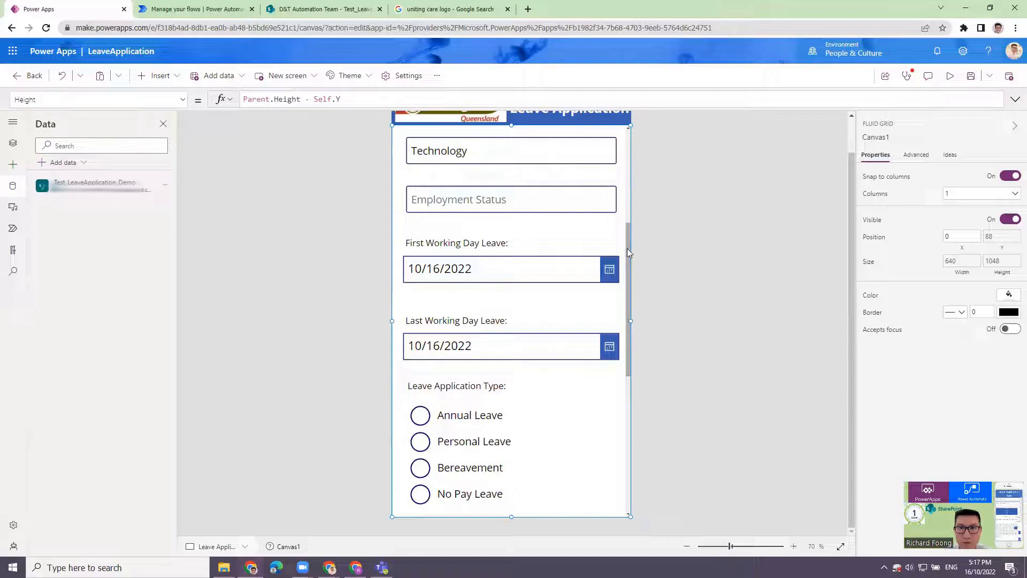
scroll(627, 248, "up", 1)
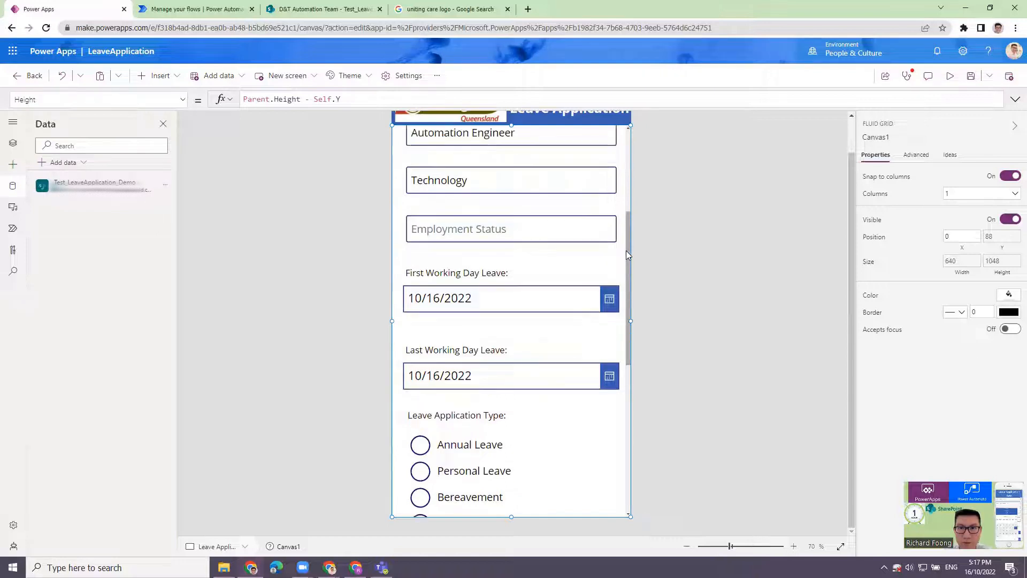
left_click(476, 229)
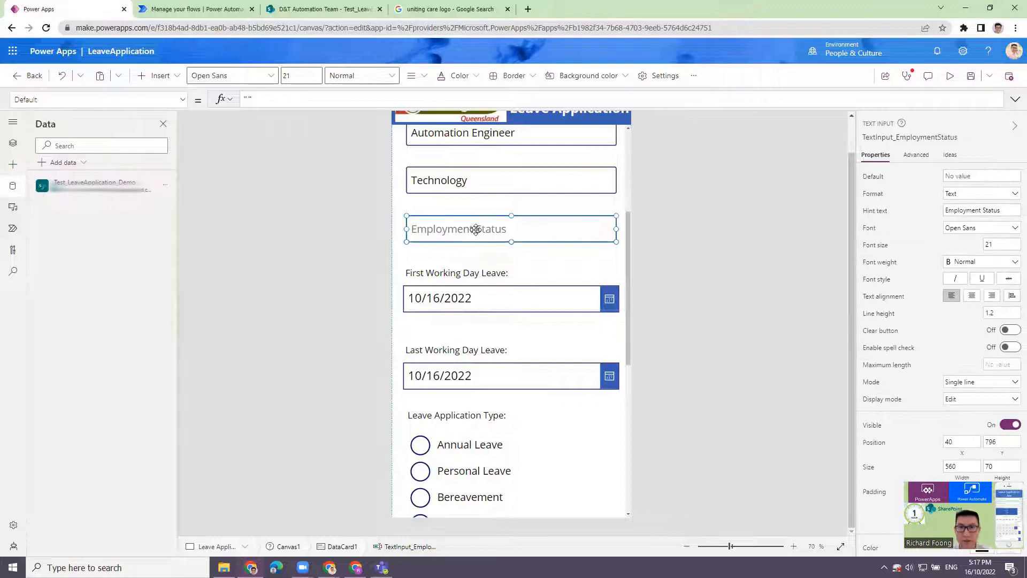
left_click(712, 249)
left_click(557, 229)
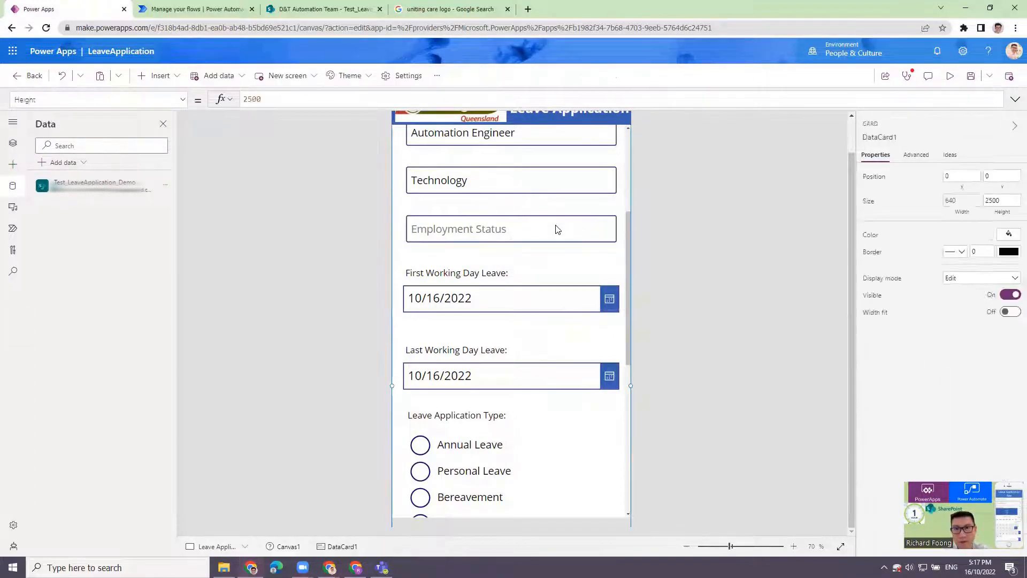
left_click(480, 230)
key("Delete")
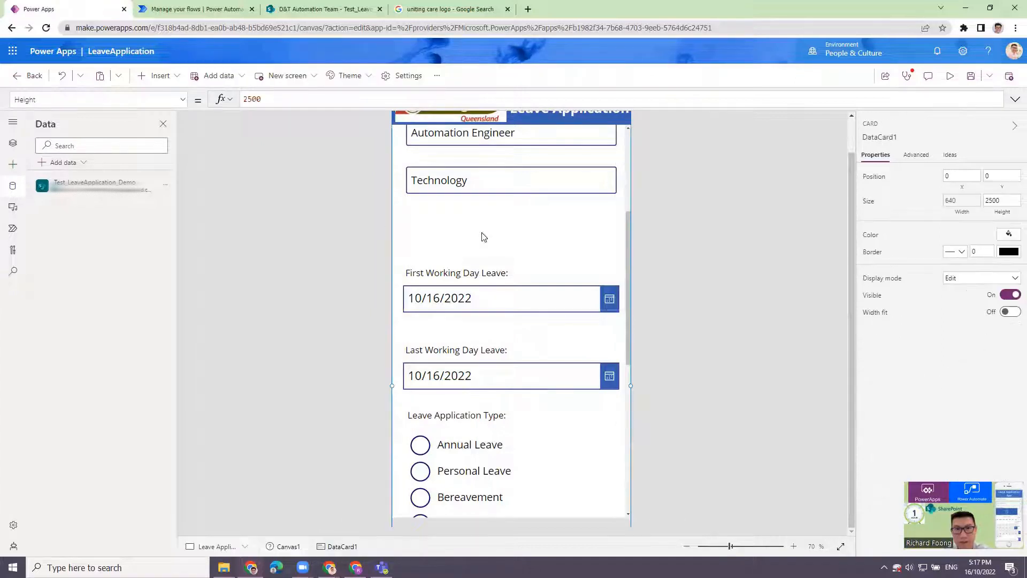
- Preview the app to examine the employee name, position title and department fields, and return to editing
left_click(13, 149)
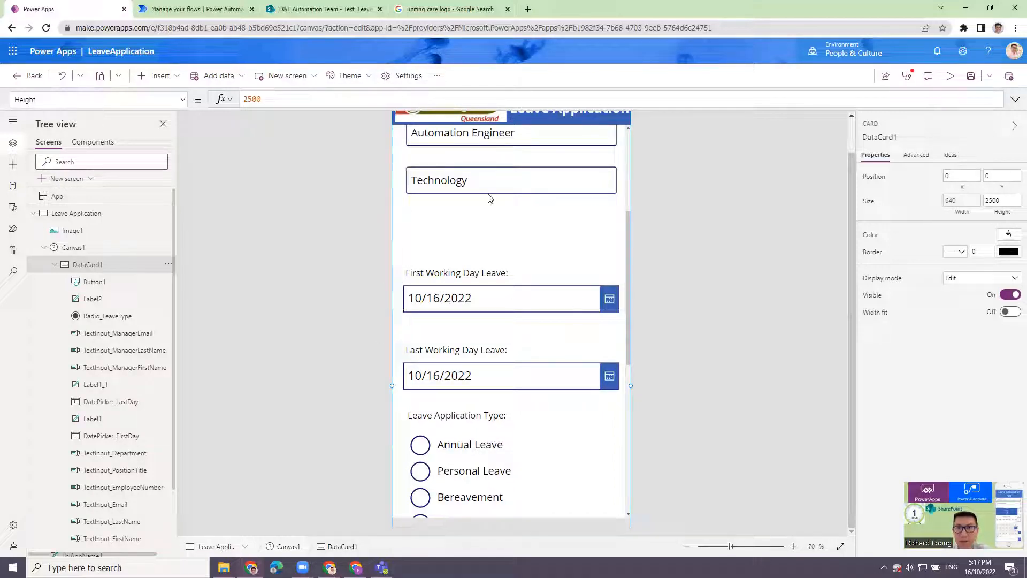
left_click(951, 78)
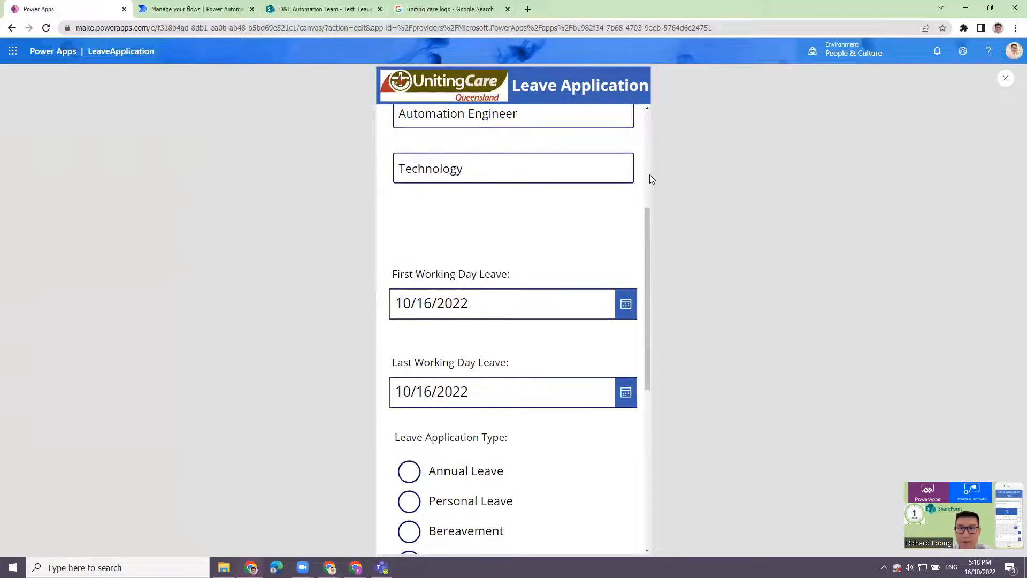
scroll(650, 175, "up", 5)
left_click(428, 141)
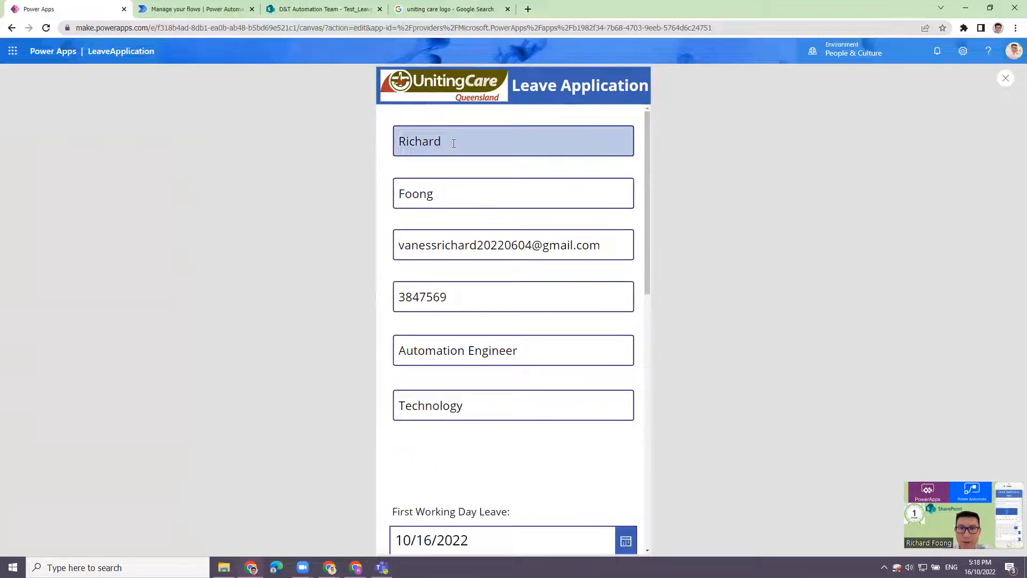
left_click(440, 192)
left_click(503, 356)
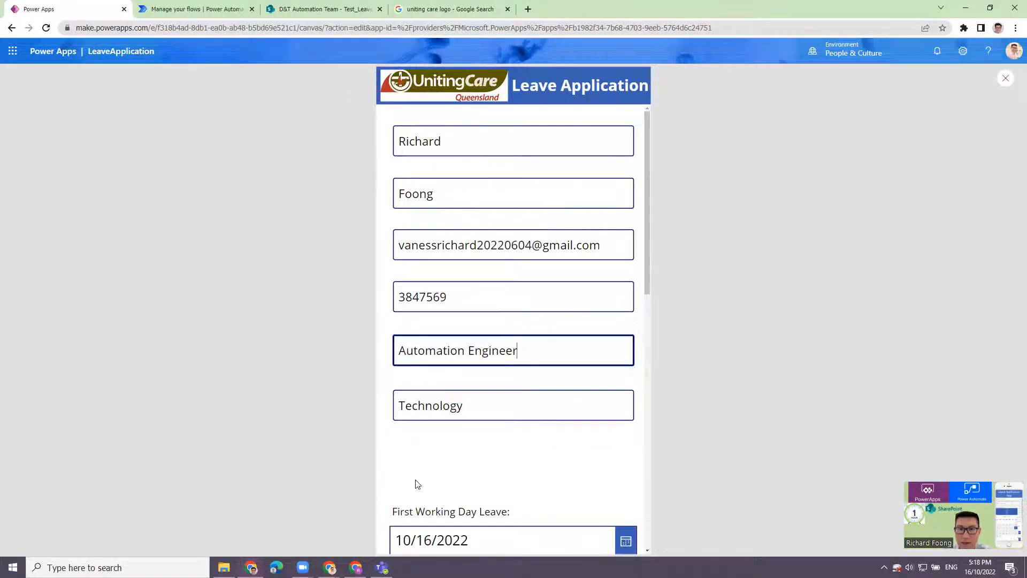
left_click(1004, 81)
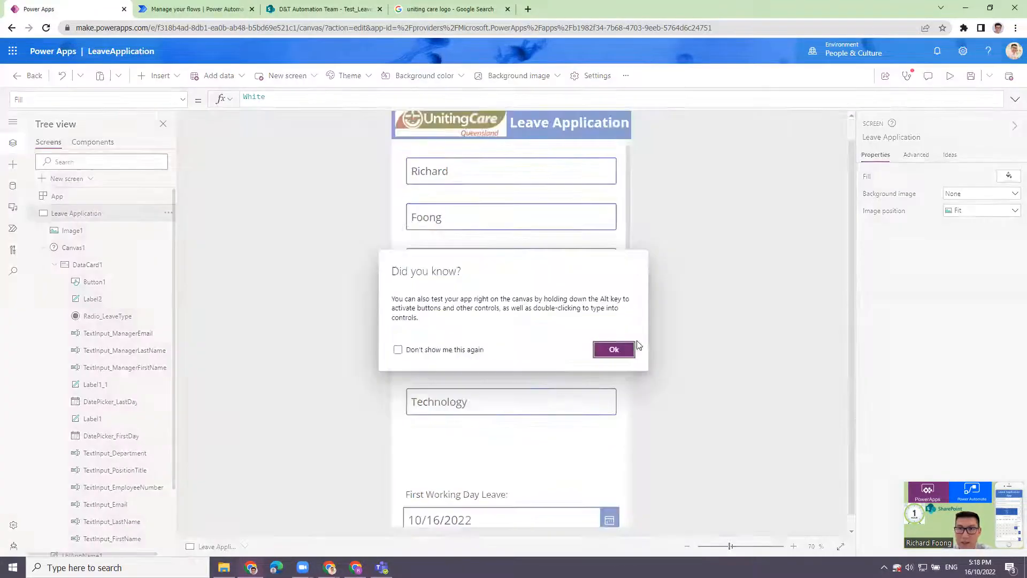
left_click(613, 349)
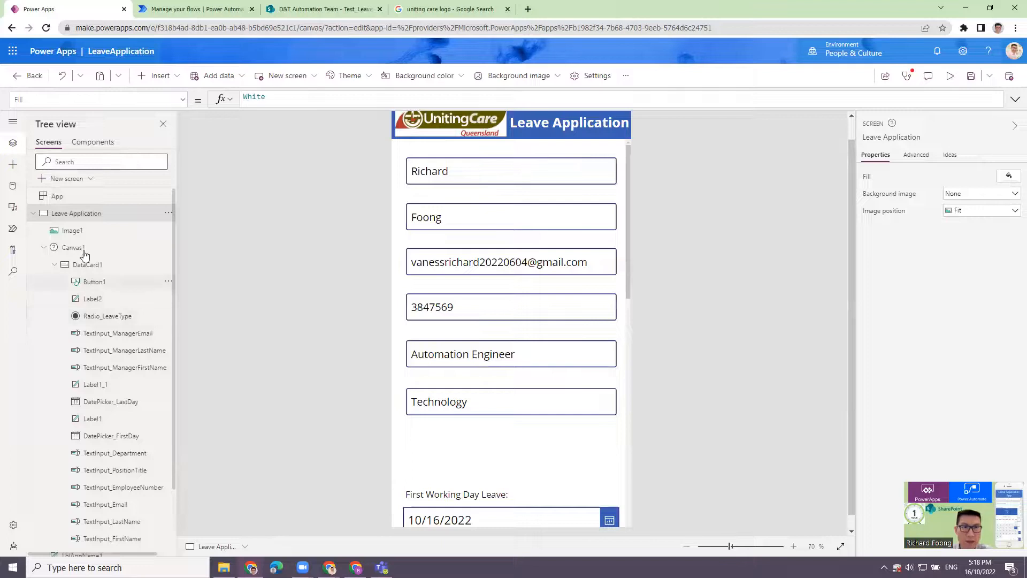
- Insert a radio control in the gap between the department field and the First Working Day Leave label
left_click(14, 166)
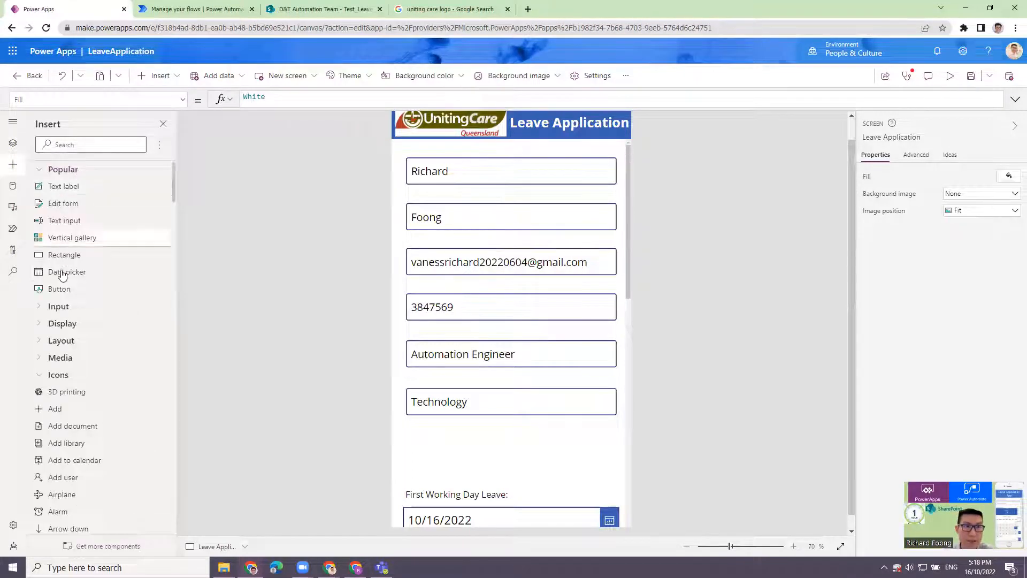
left_click(79, 146)
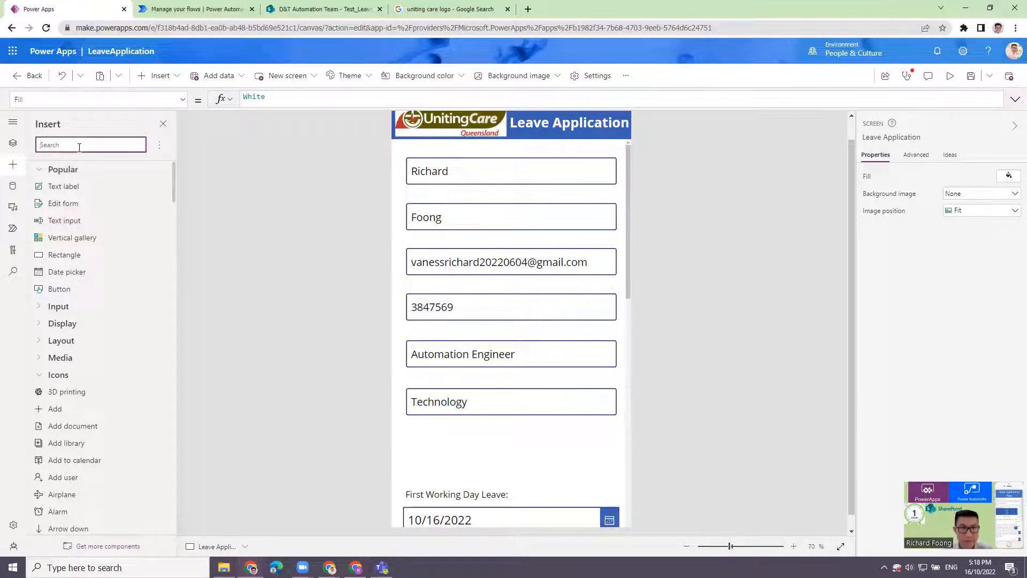
type("radio")
left_click_drag(119, 193, 518, 456)
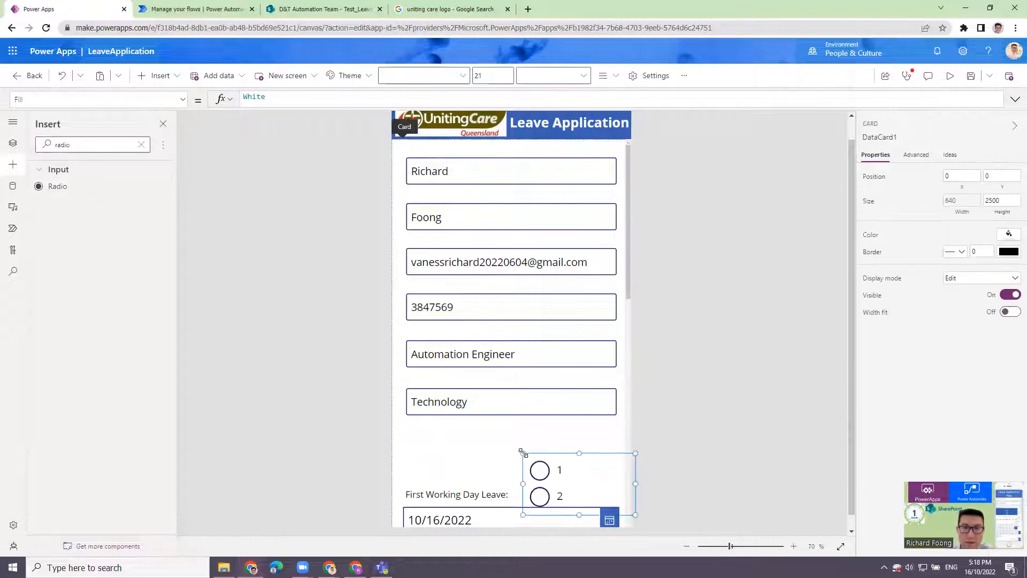
left_click_drag(558, 472, 488, 439)
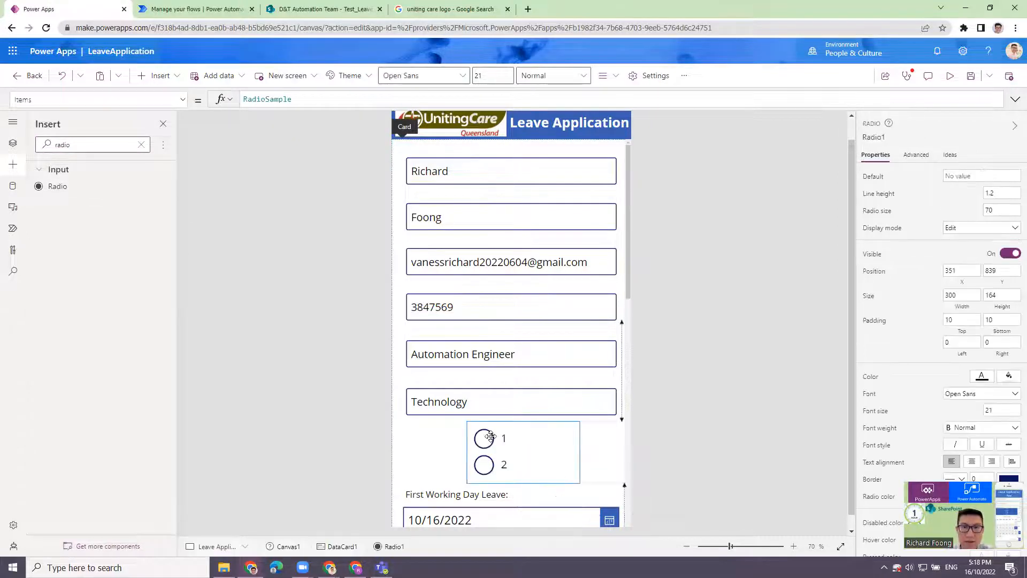
- Set the new radio control's Items formula to ["Permanent","Part Time","Casual"]
double_click(273, 99)
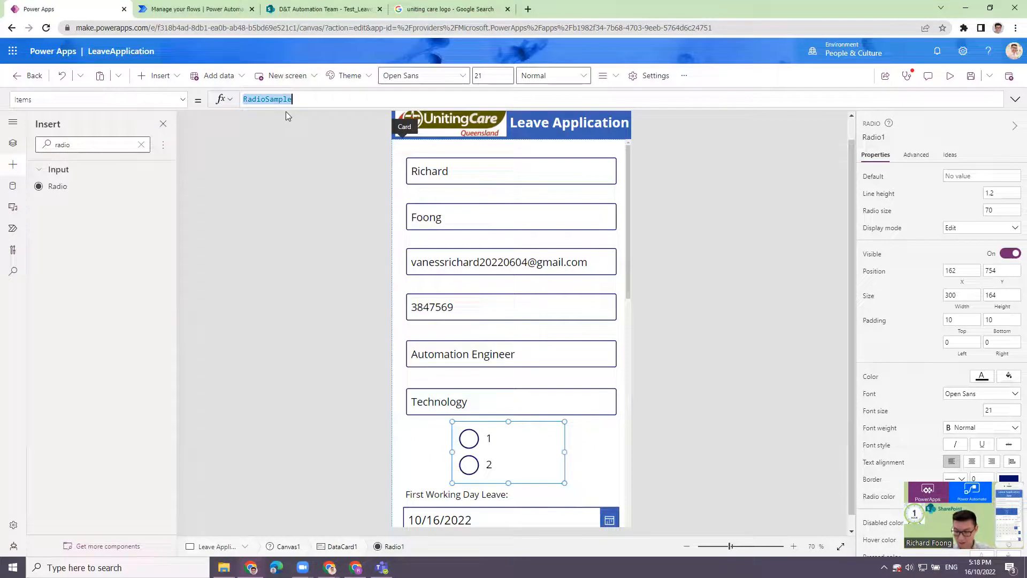
type("[")
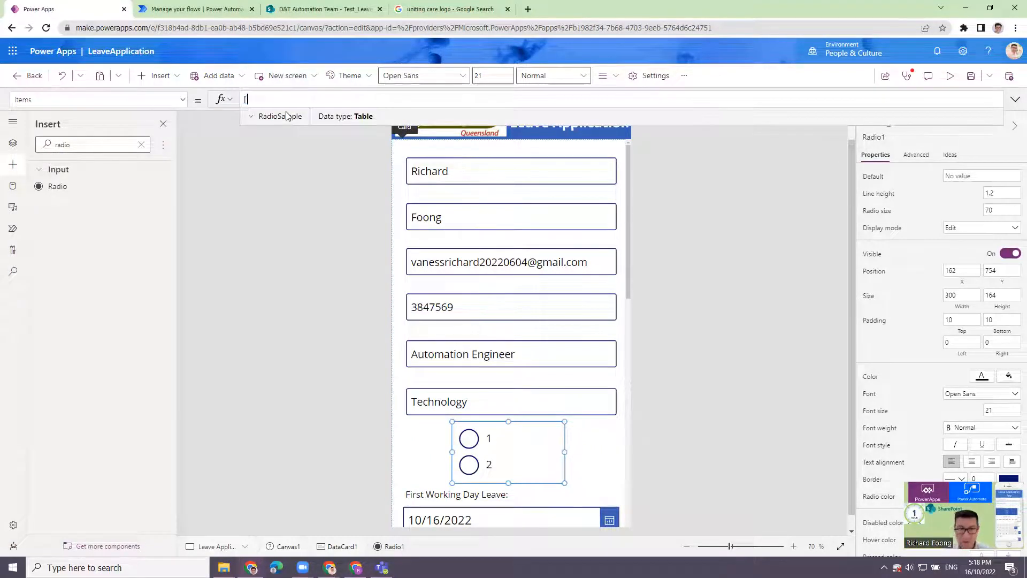
type("\"Pa")
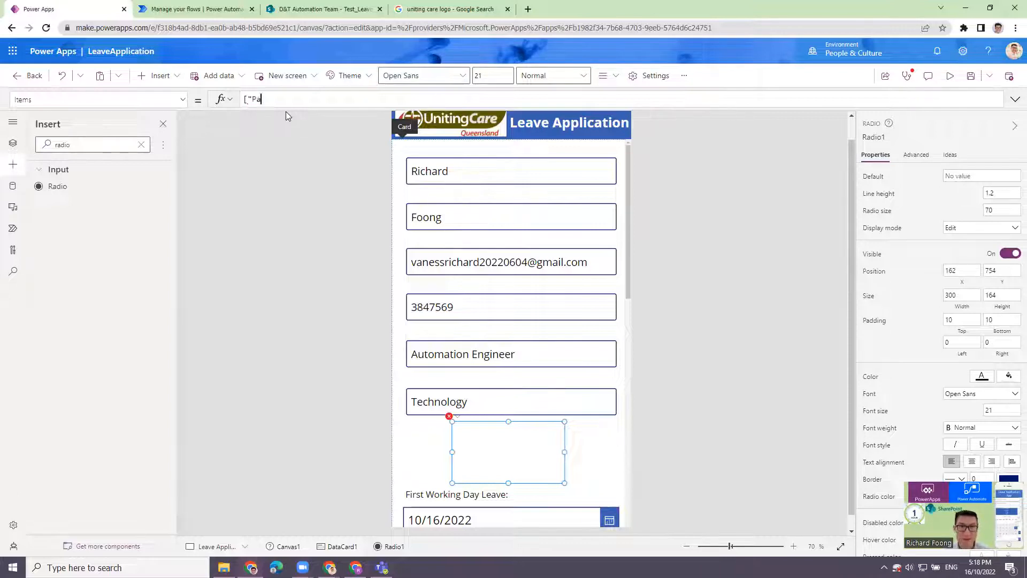
type("Perma")
key("BackSpace")
type("ermane")
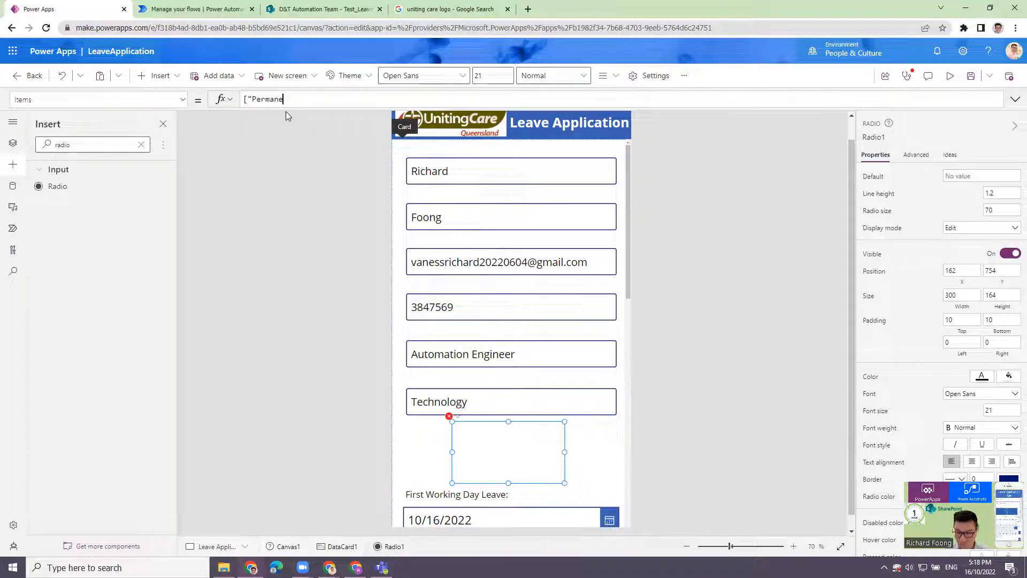
type("nt\",P")
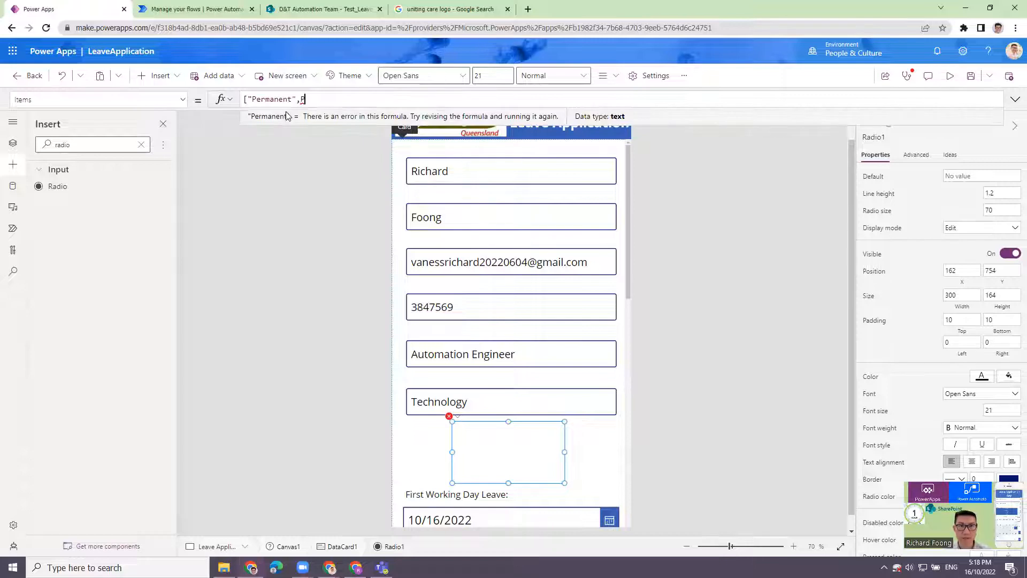
type("art")
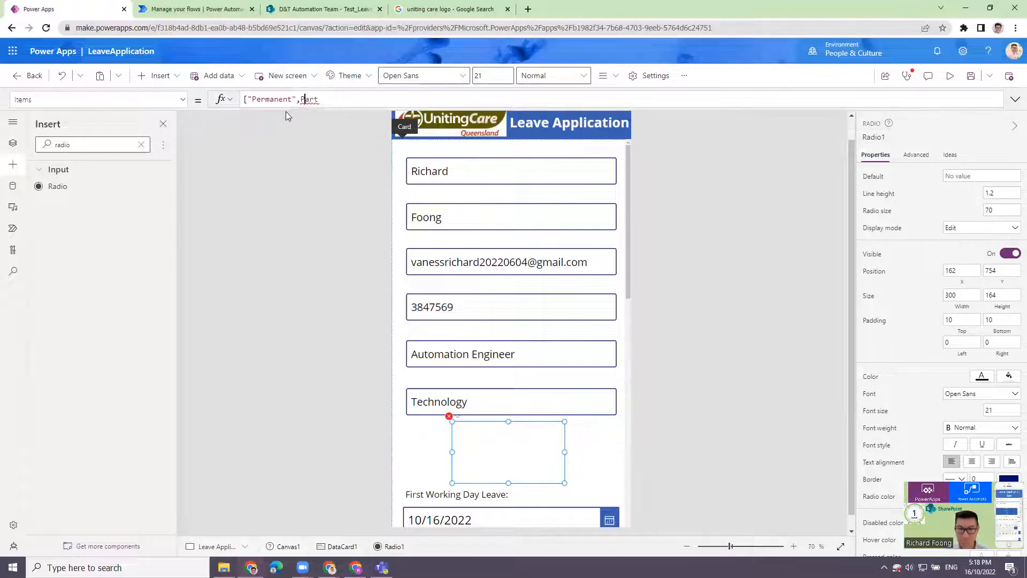
type("\"")
key("End")
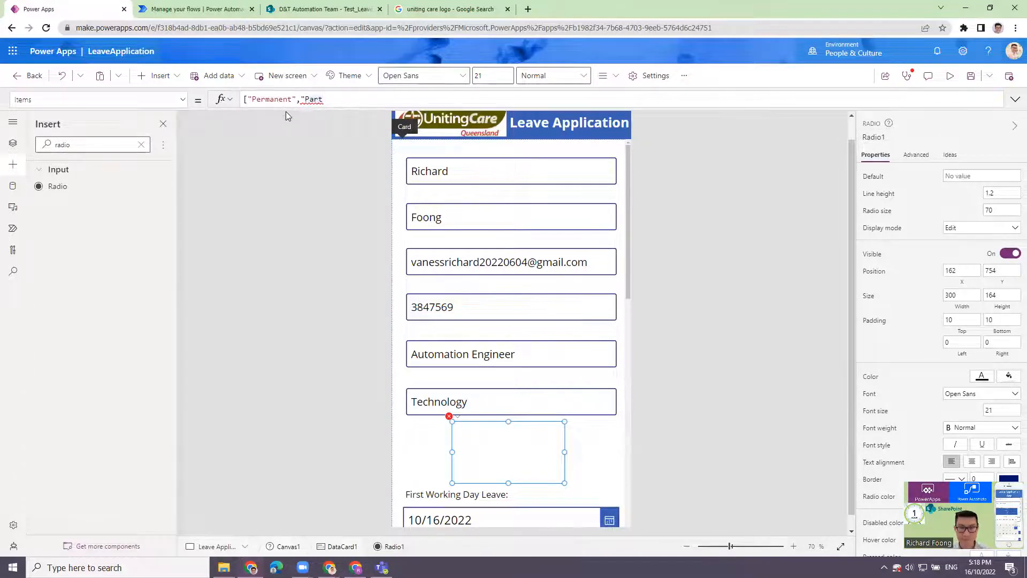
type("Time\",")
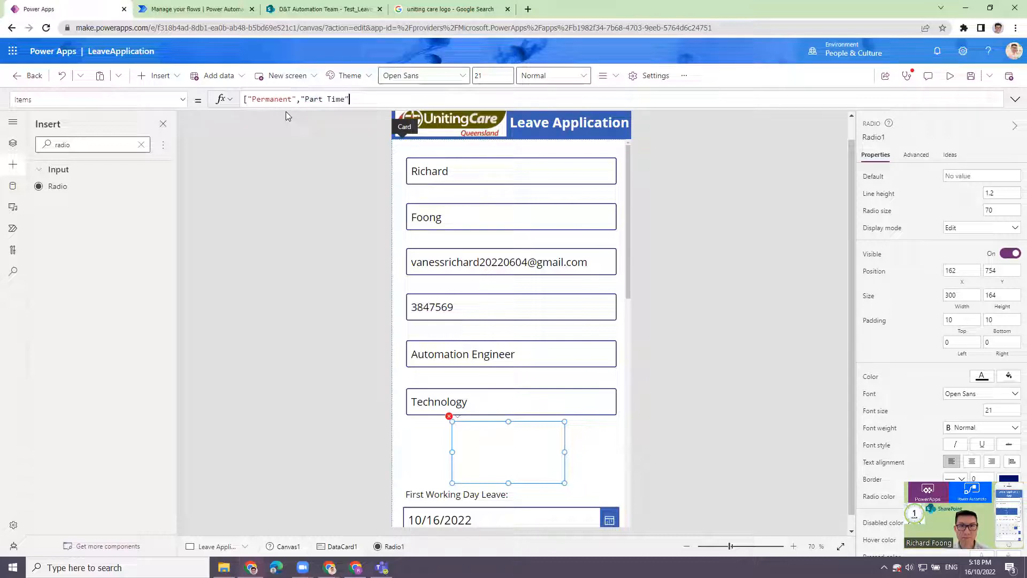
type("\"")
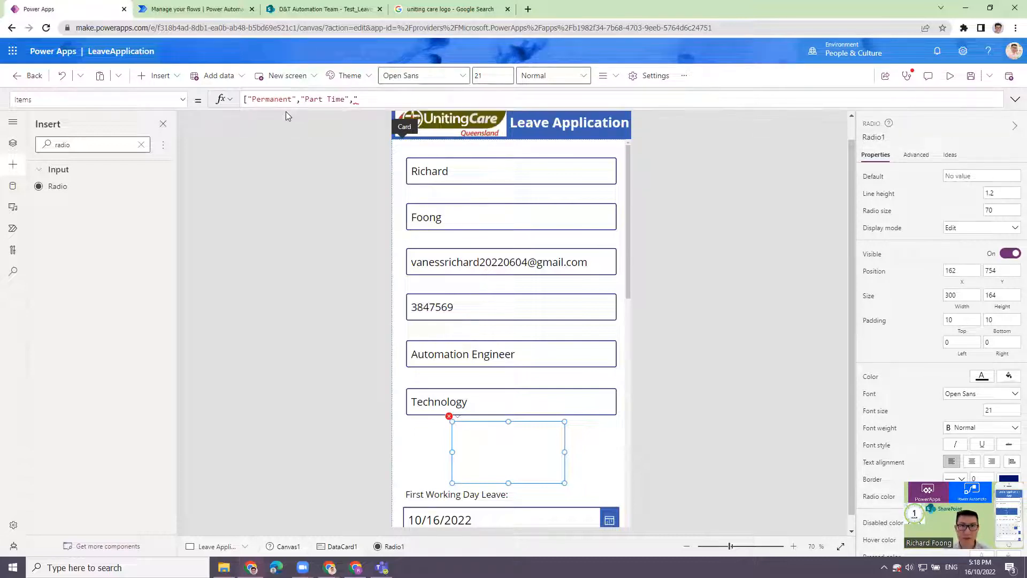
type("Casual\"")
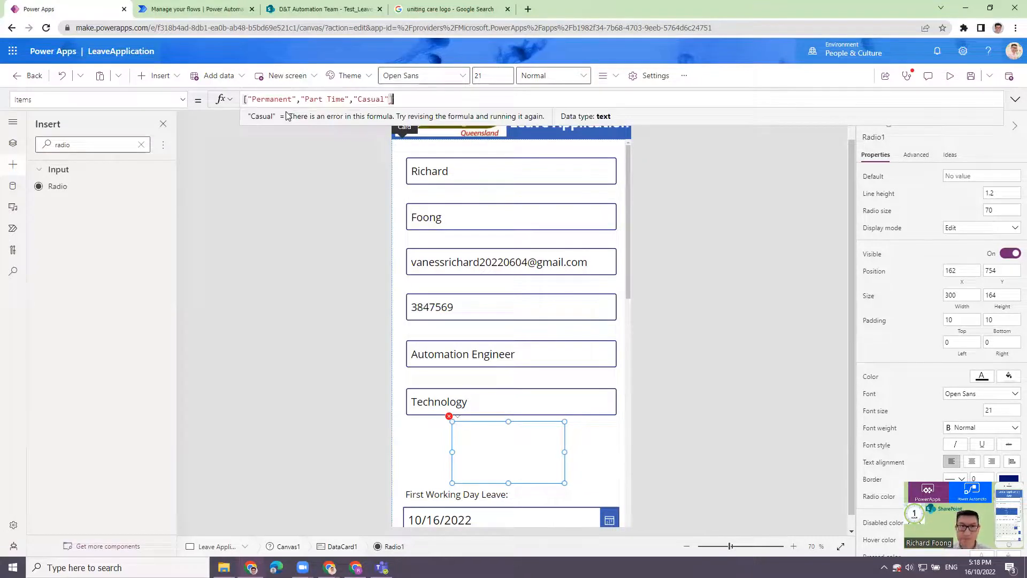
type("]")
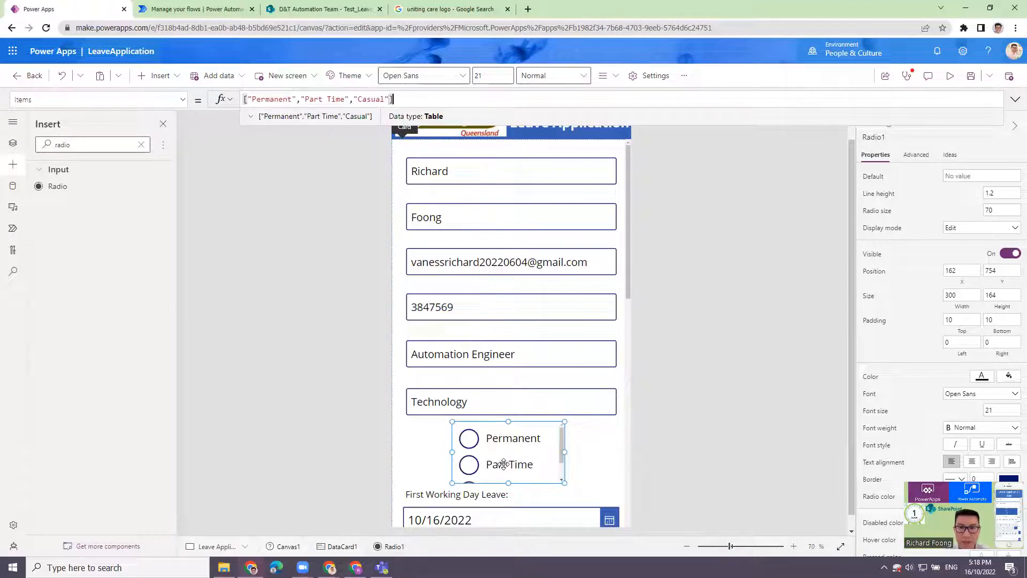
left_click(201, 136)
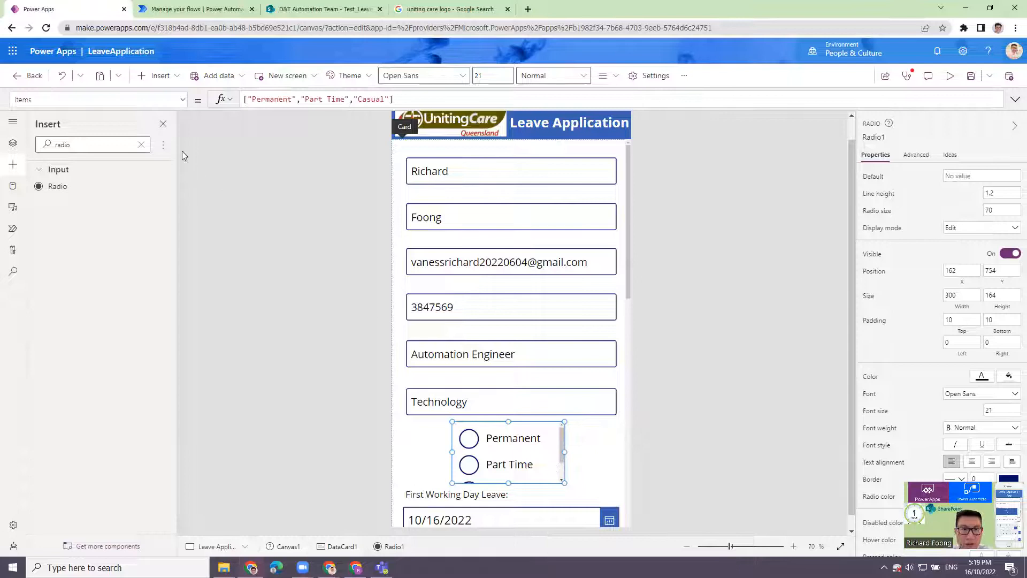
left_click(178, 100)
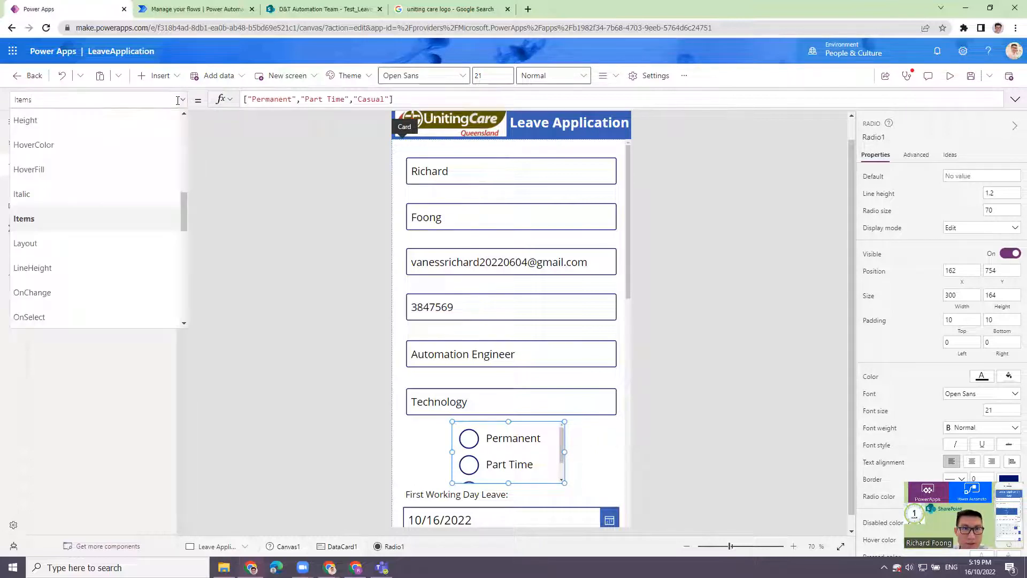
left_click_drag(178, 100, 9, 112)
type("DisplayMode")
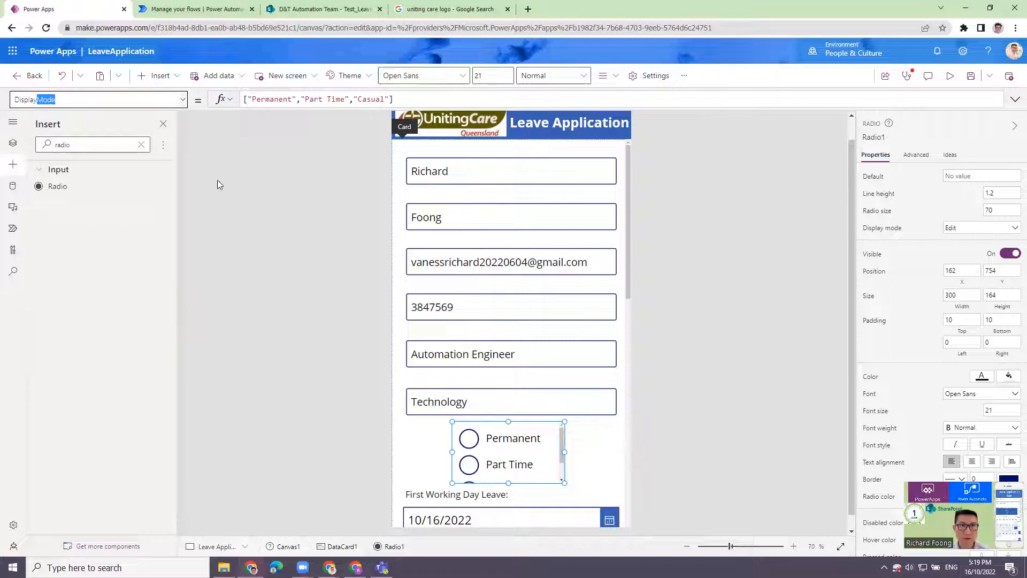
left_click(272, 210)
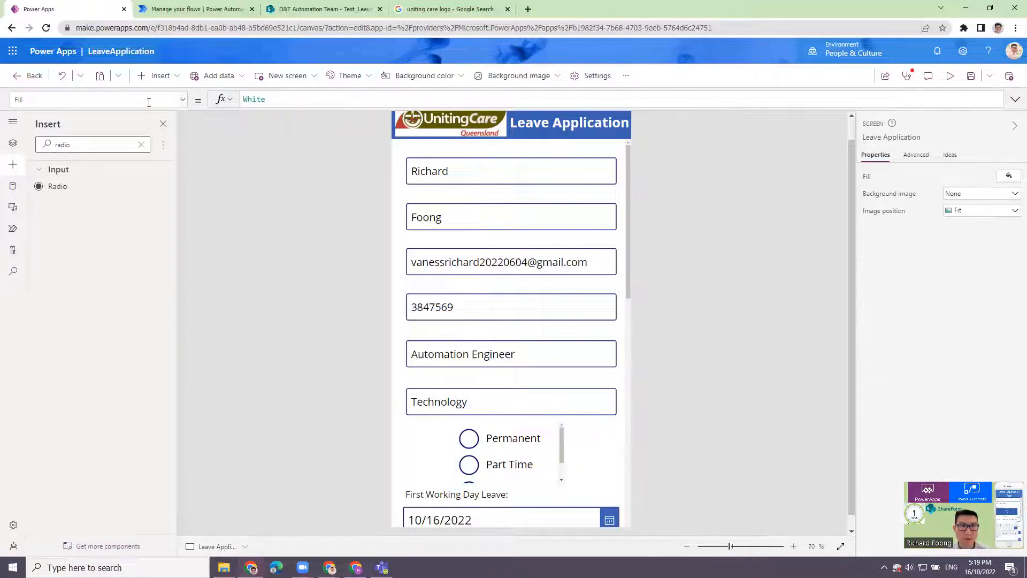
left_click(181, 100)
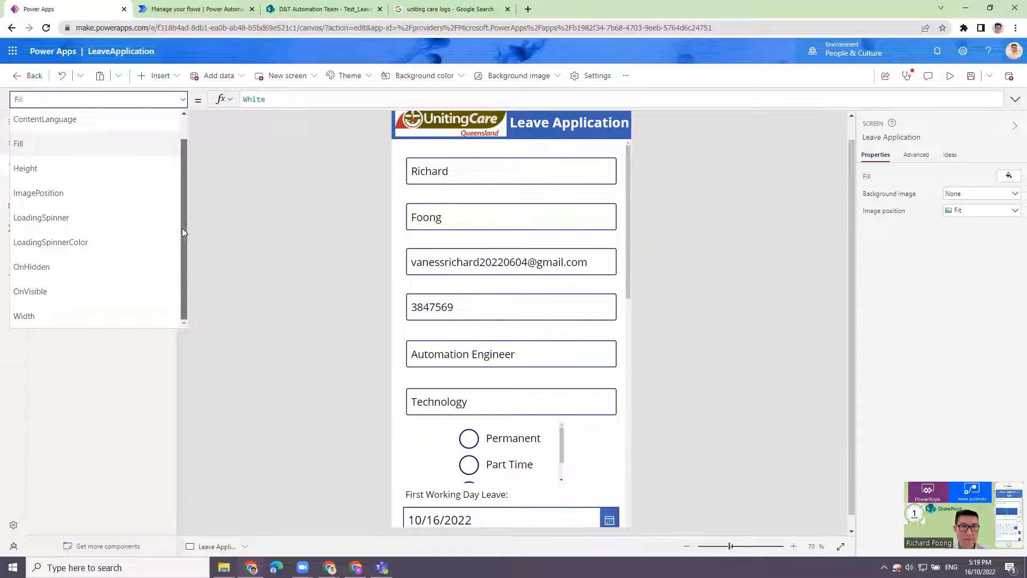
mouse_move(182, 233)
left_mouse_down()
mouse_move(185, 176)
mouse_move(177, 252)
left_mouse_up()
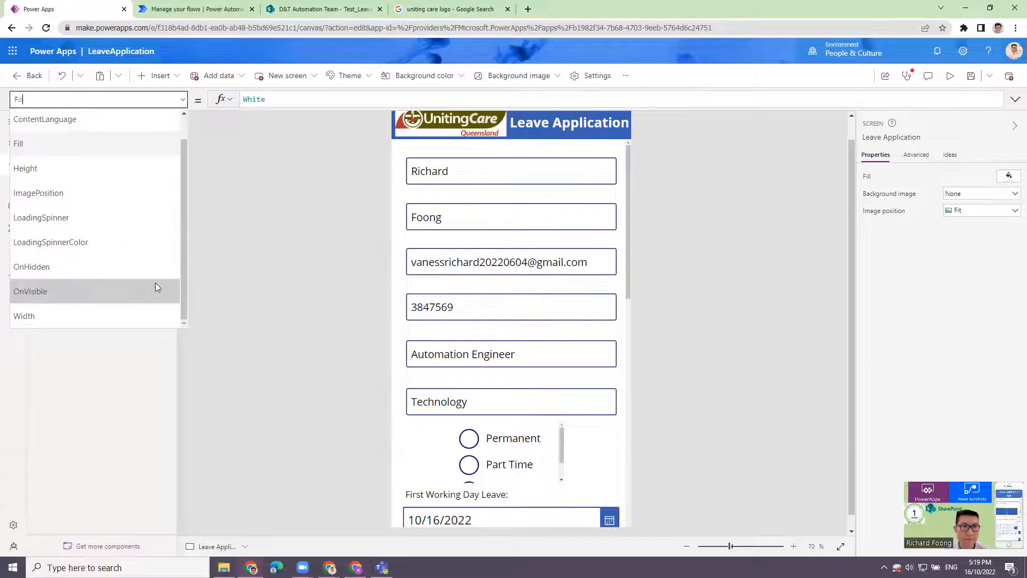
- Set the employment status radio control's Layout property to Layout.Horizontal
left_click(485, 451)
left_click(493, 454)
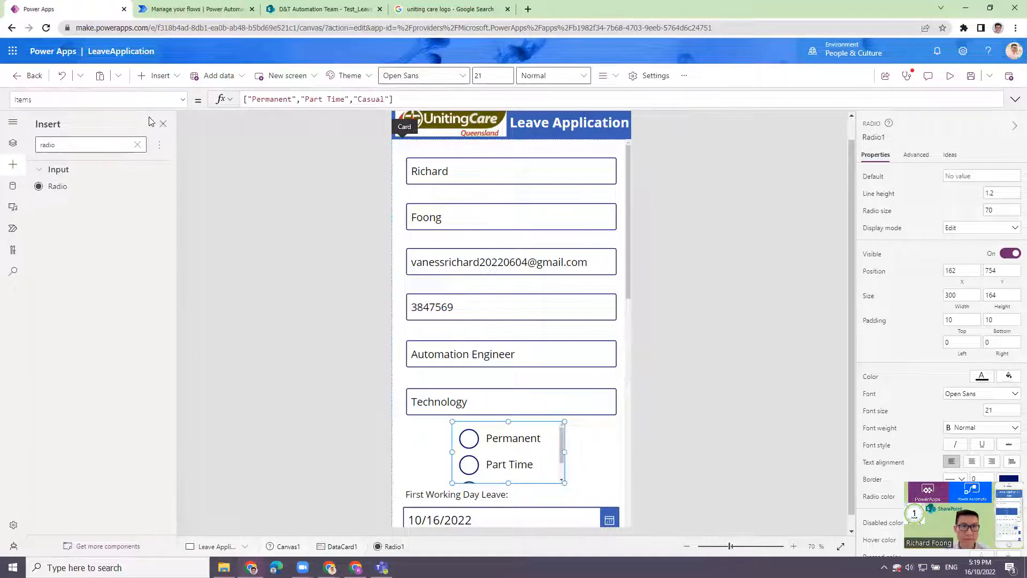
left_click(183, 103)
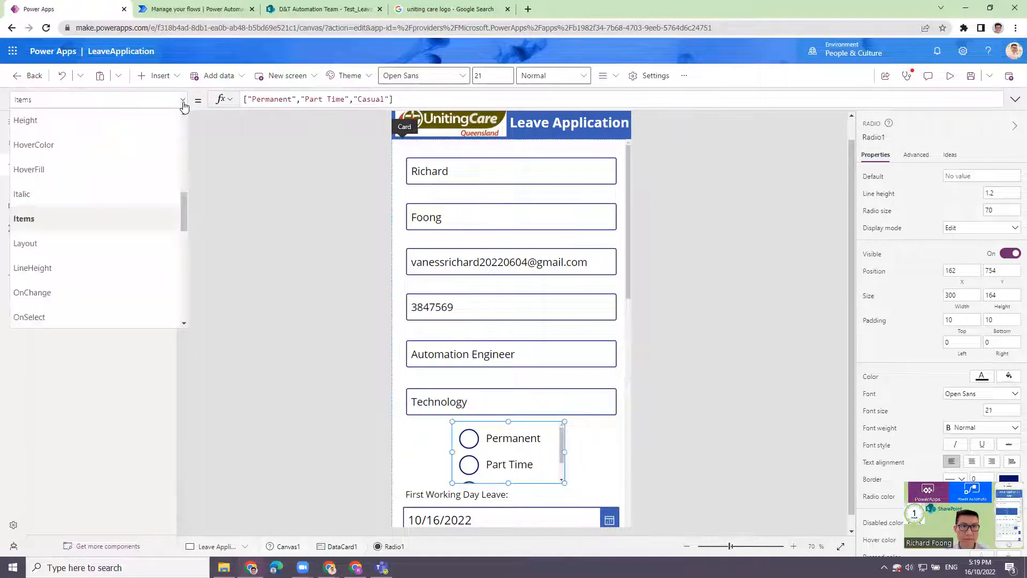
left_click(157, 243)
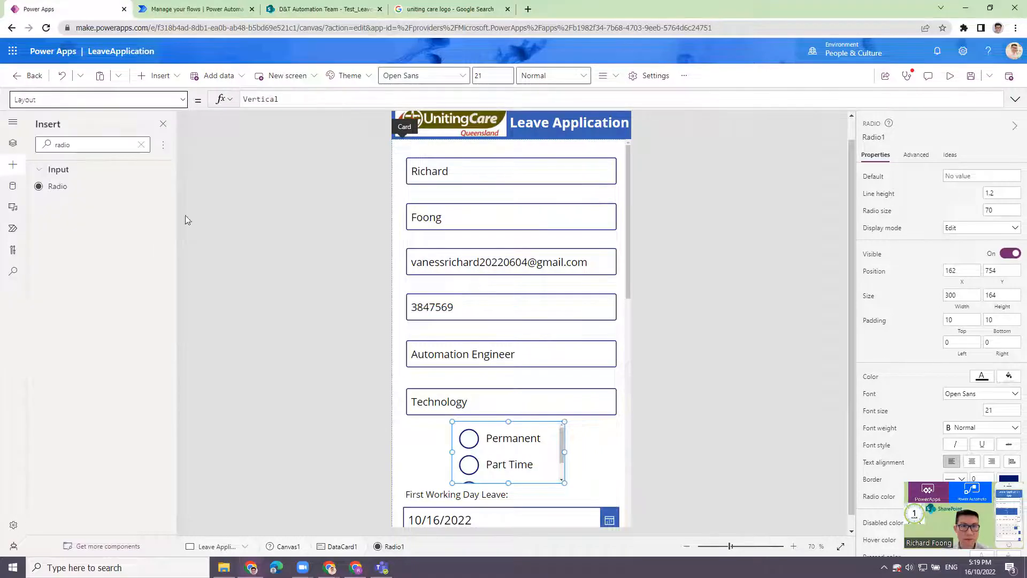
left_click(261, 97)
double_click(292, 98)
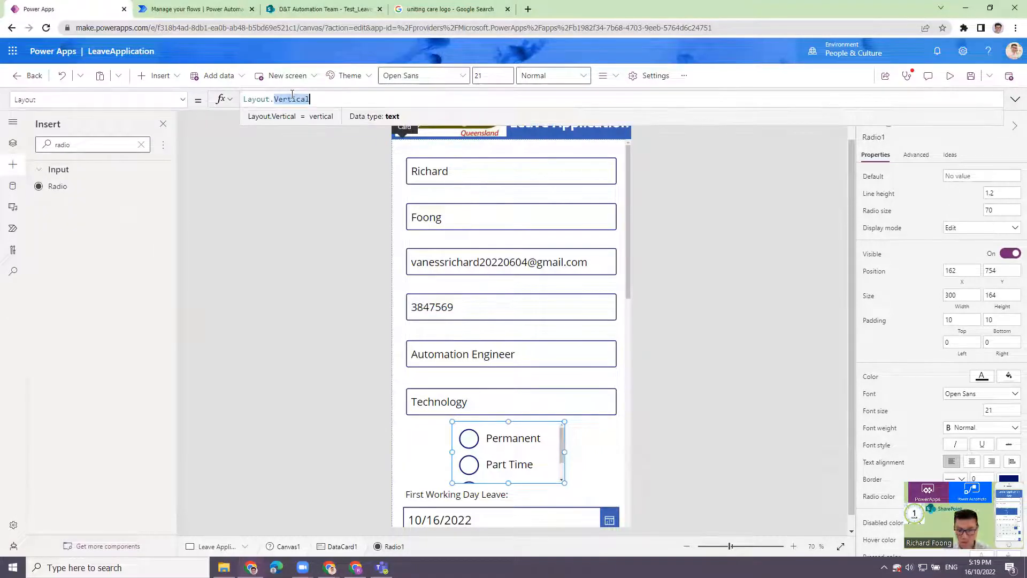
type("H")
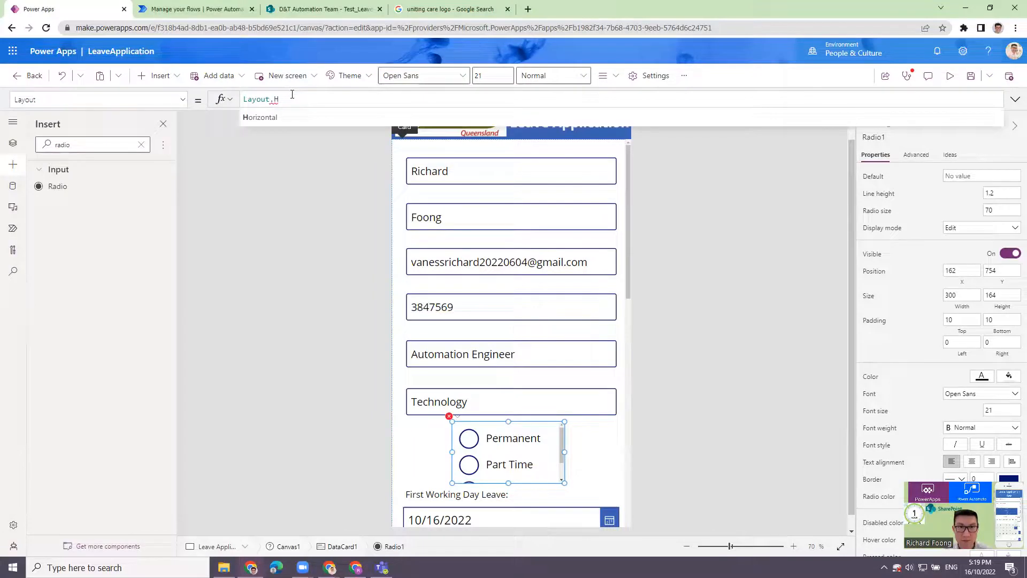
type("orizontal")
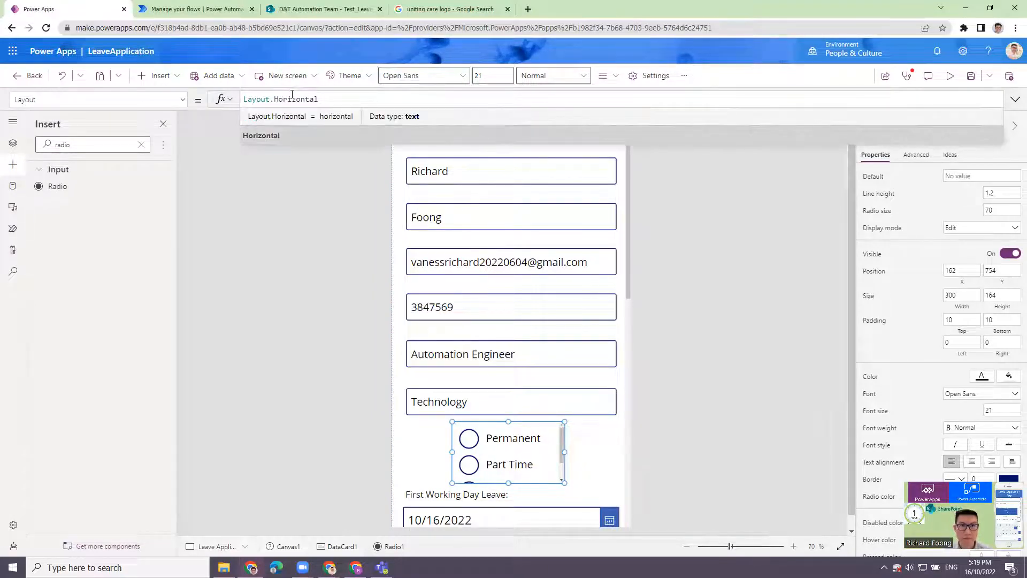
left_click(682, 456)
left_click(514, 465)
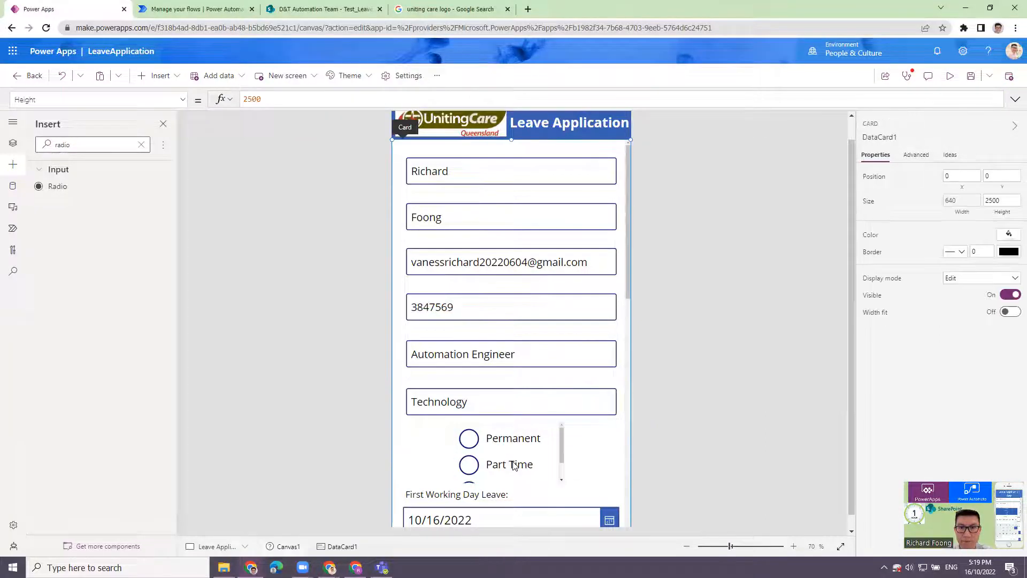
- Widen the radio control to about 539, with its X position at about 53, nearly spanning the form fields above
left_click(504, 446)
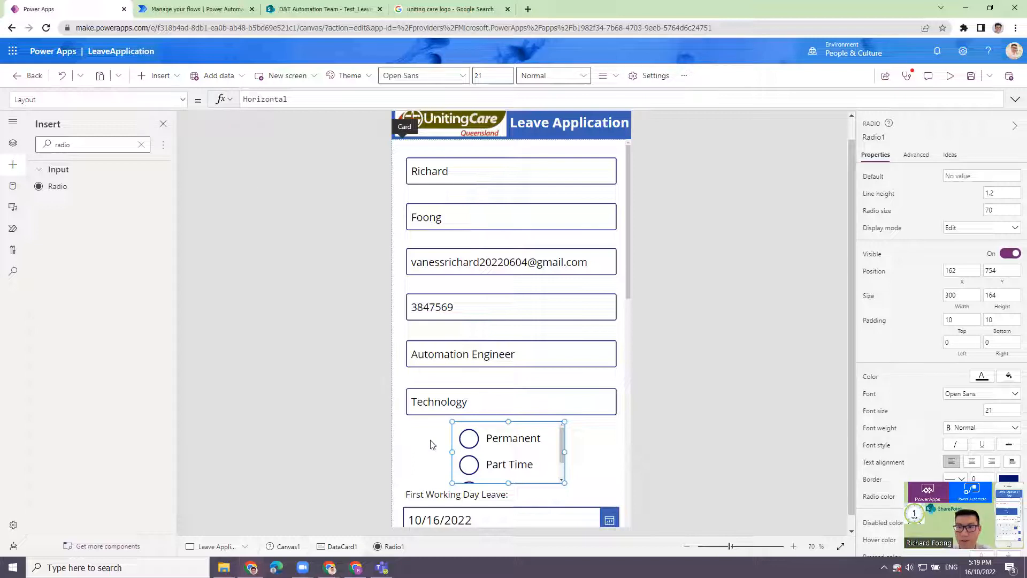
left_click(184, 103)
left_click_drag(184, 225, 183, 141)
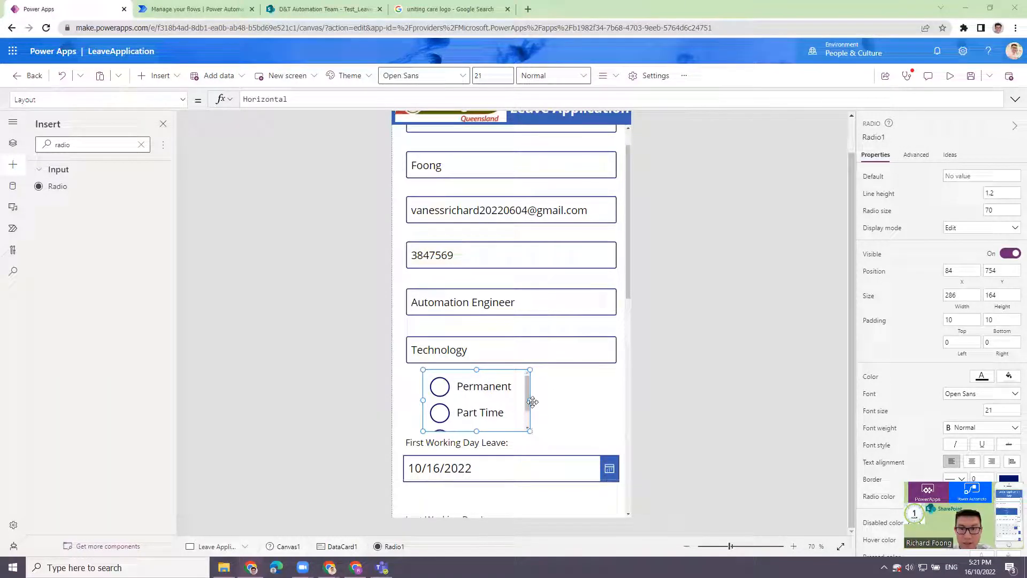
left_click_drag(531, 401, 614, 401)
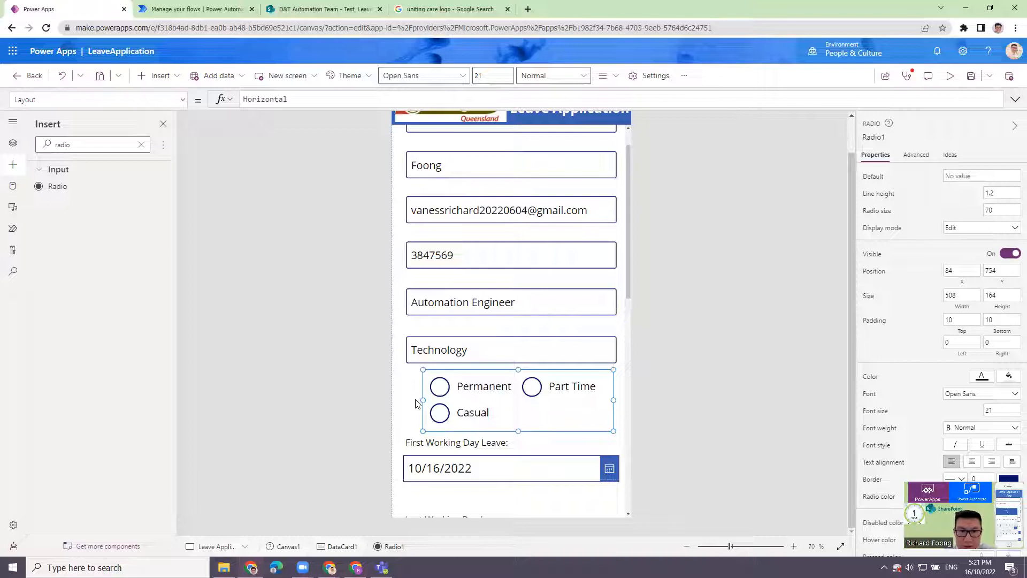
left_click_drag(417, 403, 410, 400)
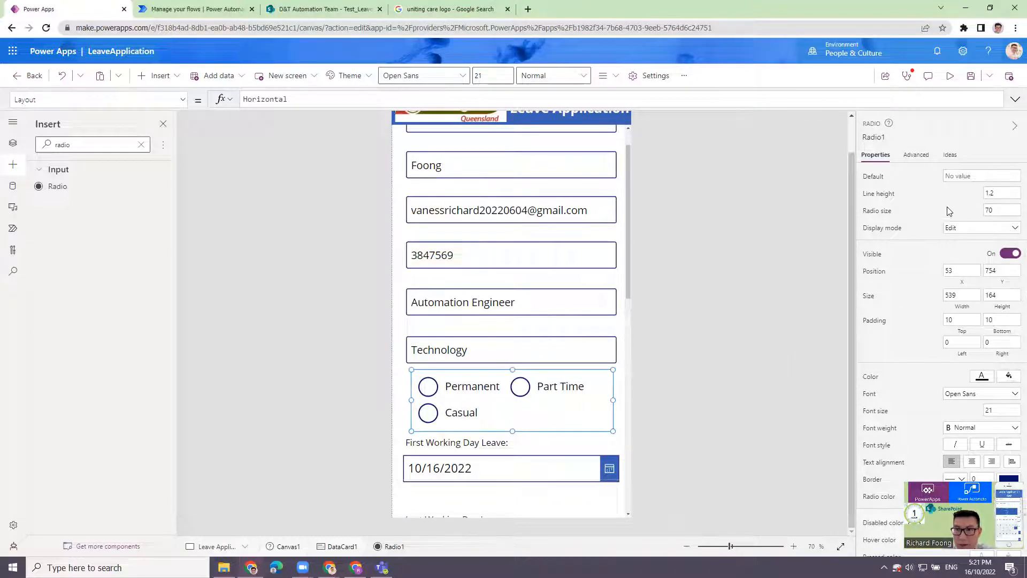
- Set the radio size of the employment status radio control to 50
left_click(997, 210)
type("50")
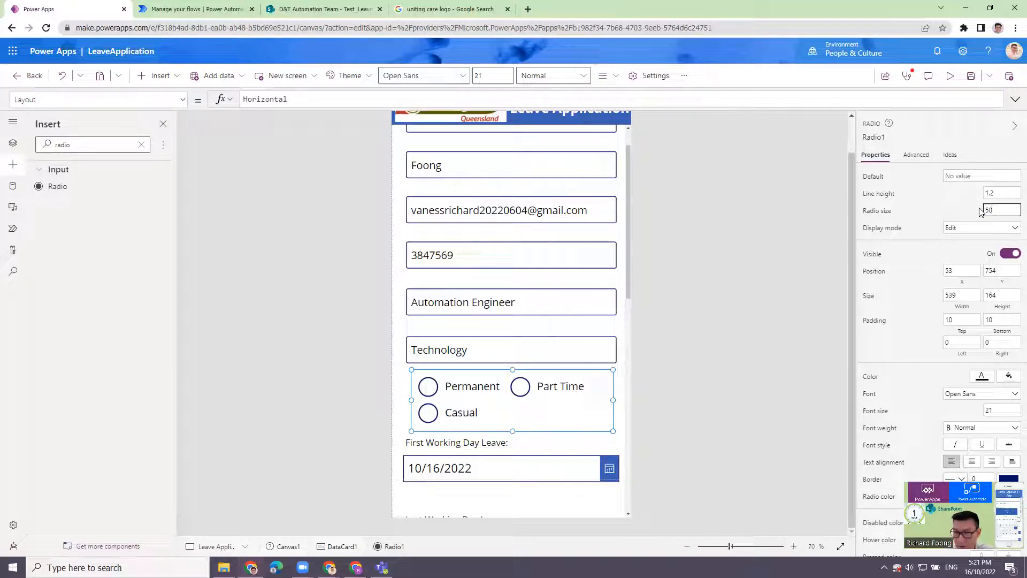
left_click(749, 383)
left_click(492, 393)
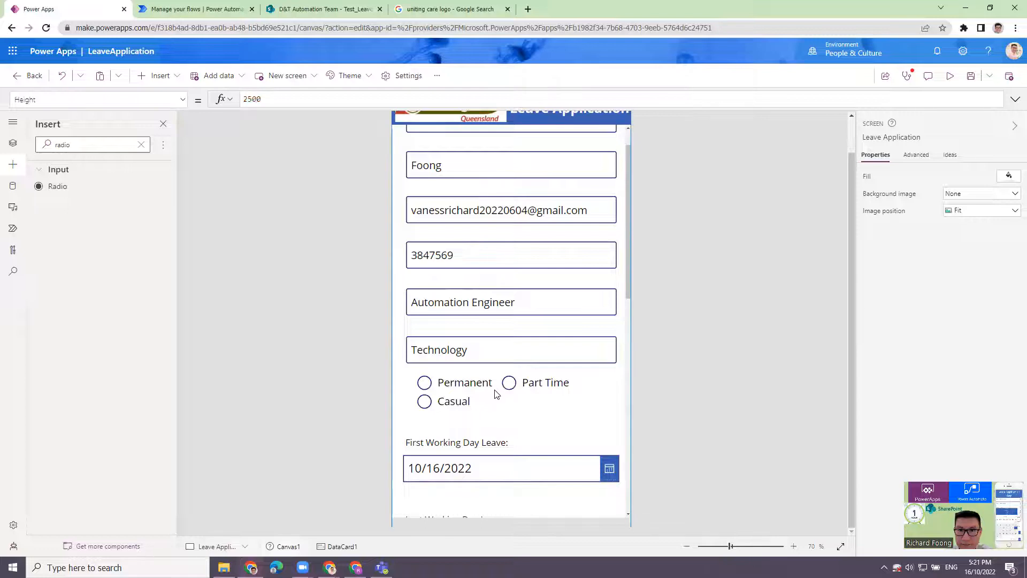
- Set the font size of the radio options to 15
left_click(480, 385)
left_click(485, 385)
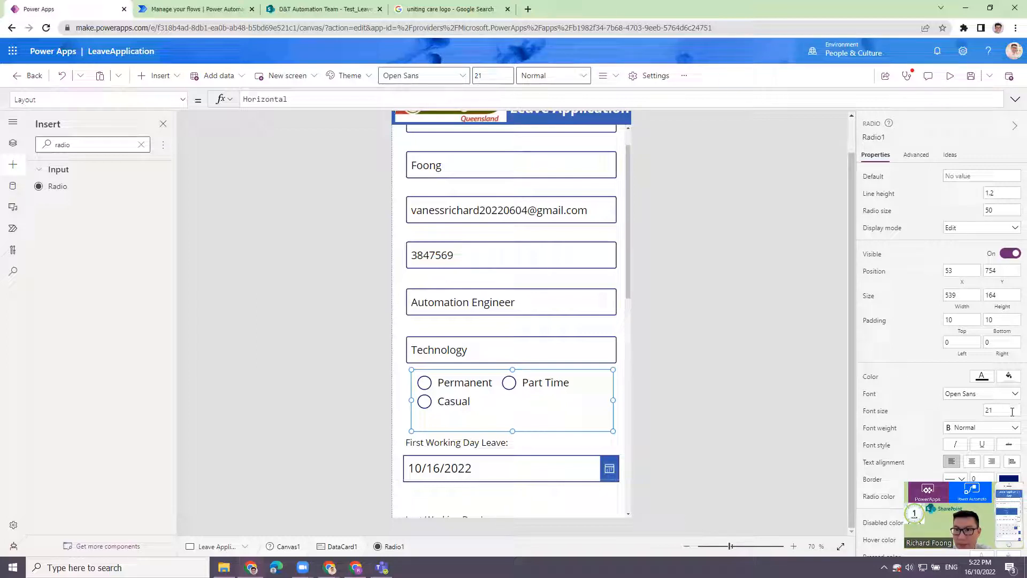
left_click(956, 408)
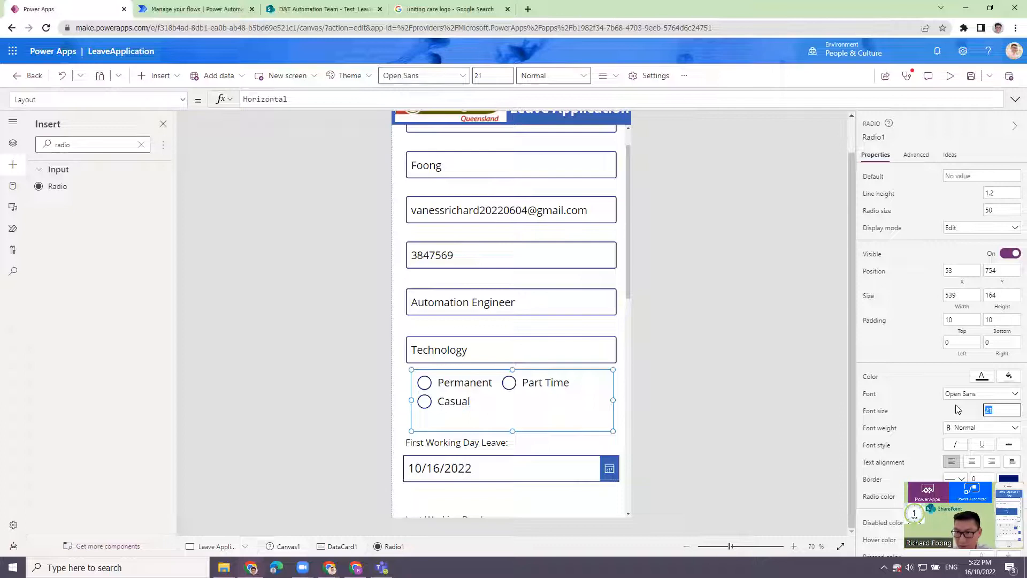
type("15")
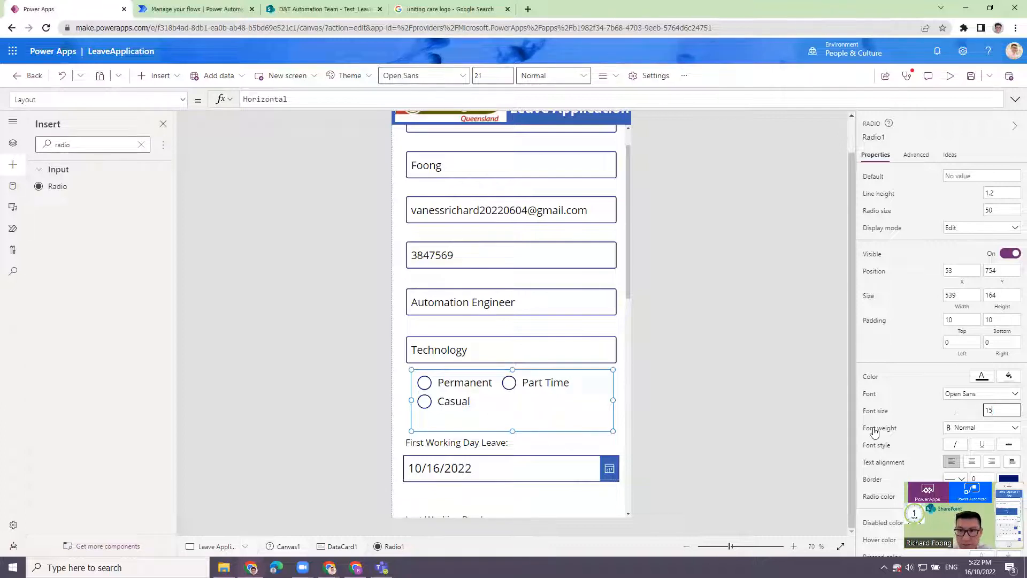
left_click(494, 384)
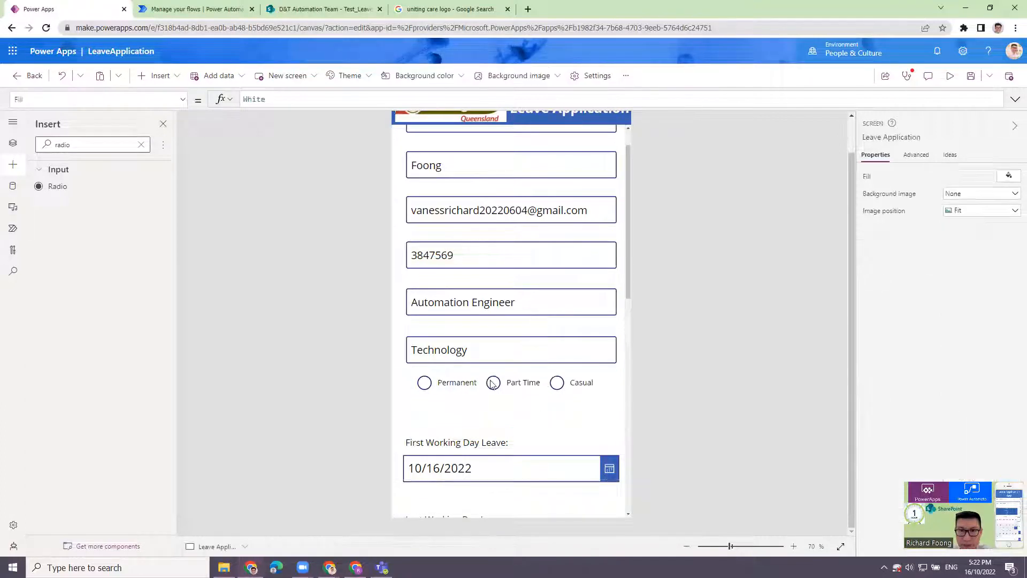
- Place the radio control just above the First Working Day Leave label at about X 12, Y 823, sized about 606 by 78
left_click(458, 381)
left_click_drag(458, 381, 508, 409)
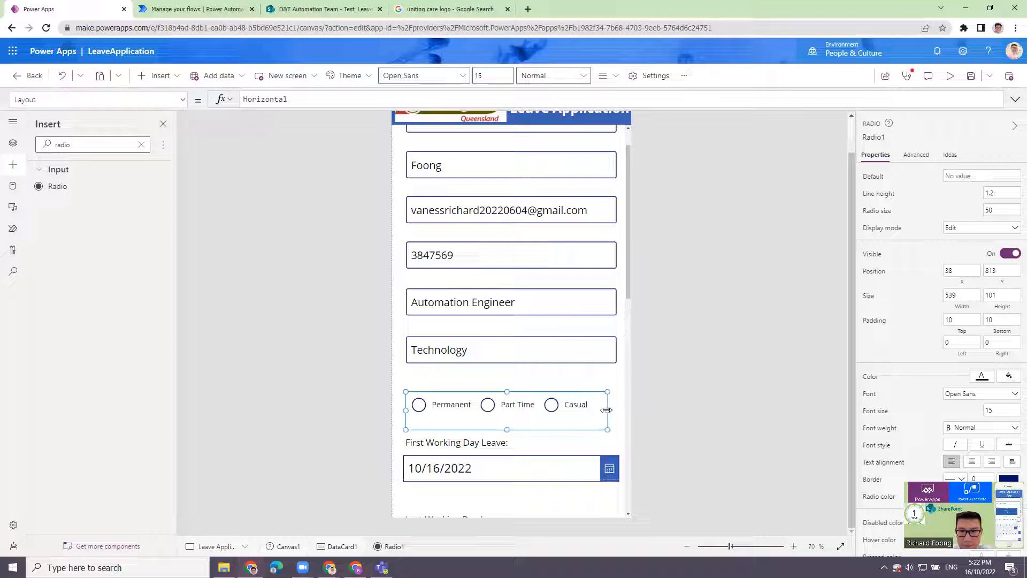
left_click_drag(613, 410, 620, 410)
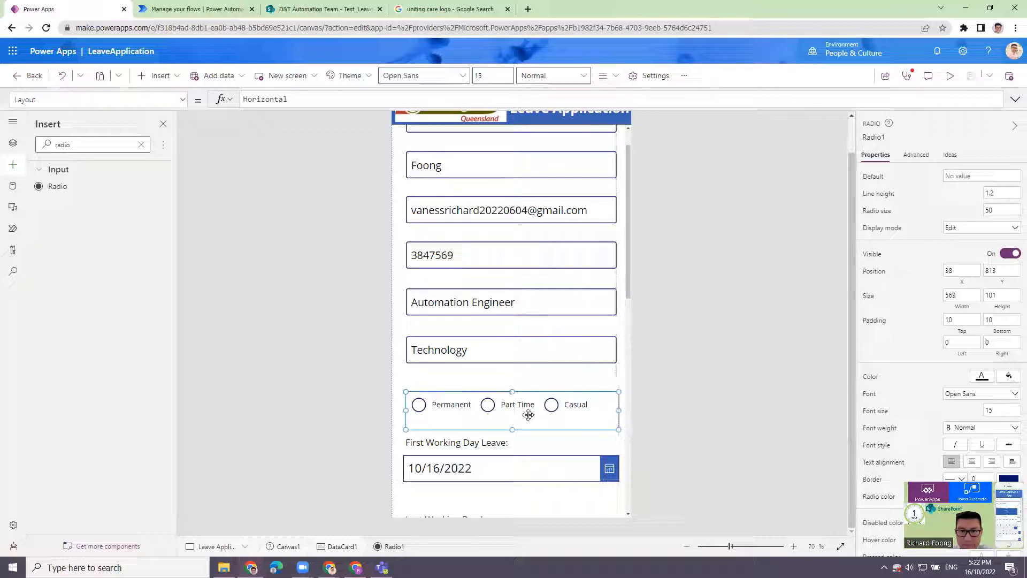
left_click_drag(513, 428, 512, 409)
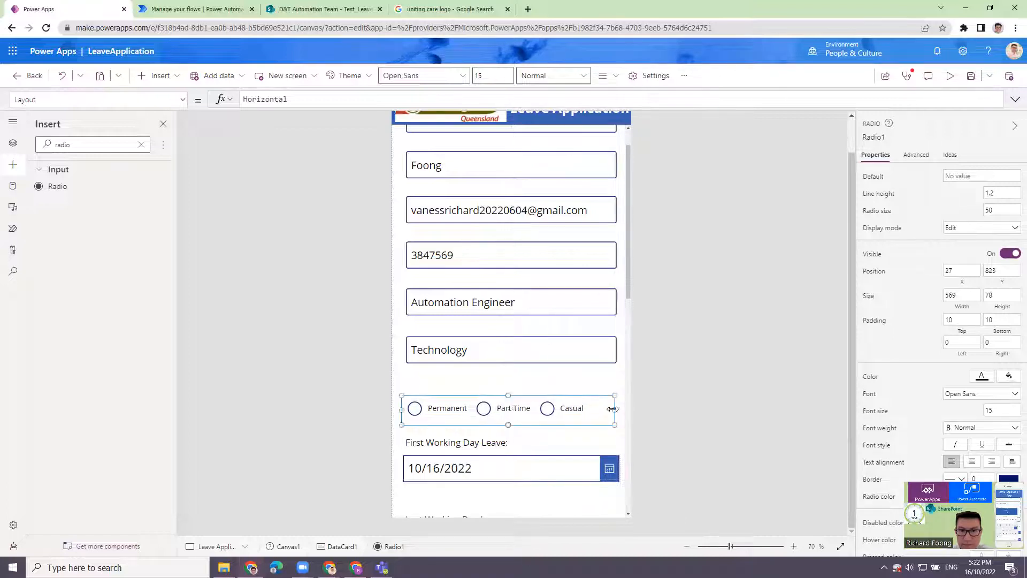
left_click_drag(619, 409, 624, 409)
left_click_drag(402, 409, 396, 409)
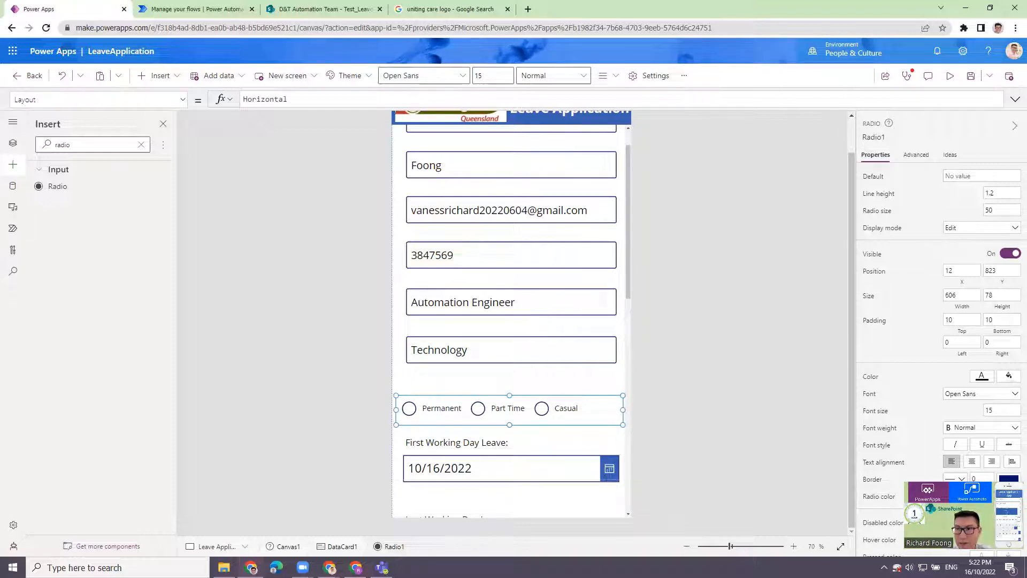
- Set the radio options' font size to 20
left_click(989, 410)
type("20")
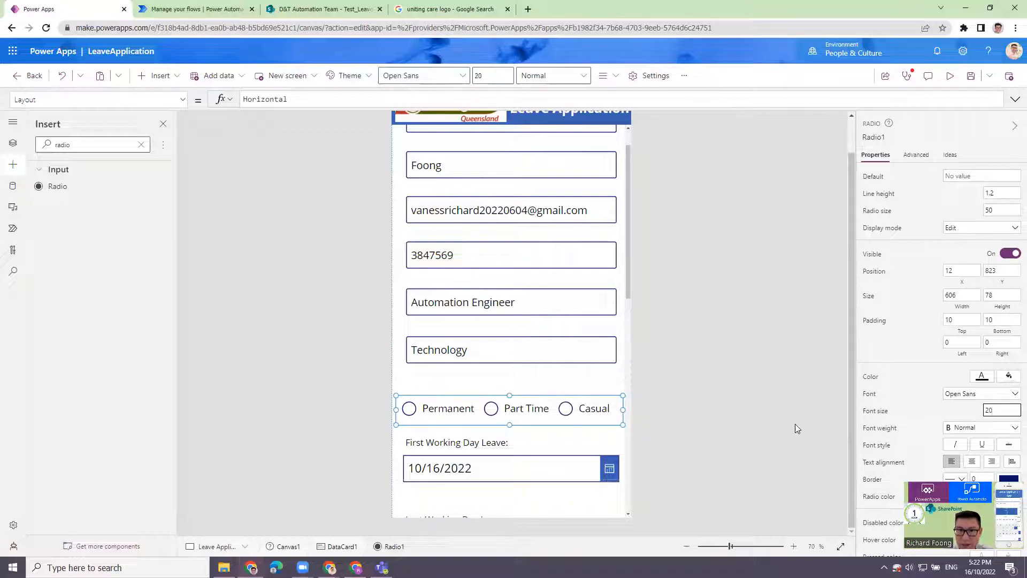
left_click(757, 438)
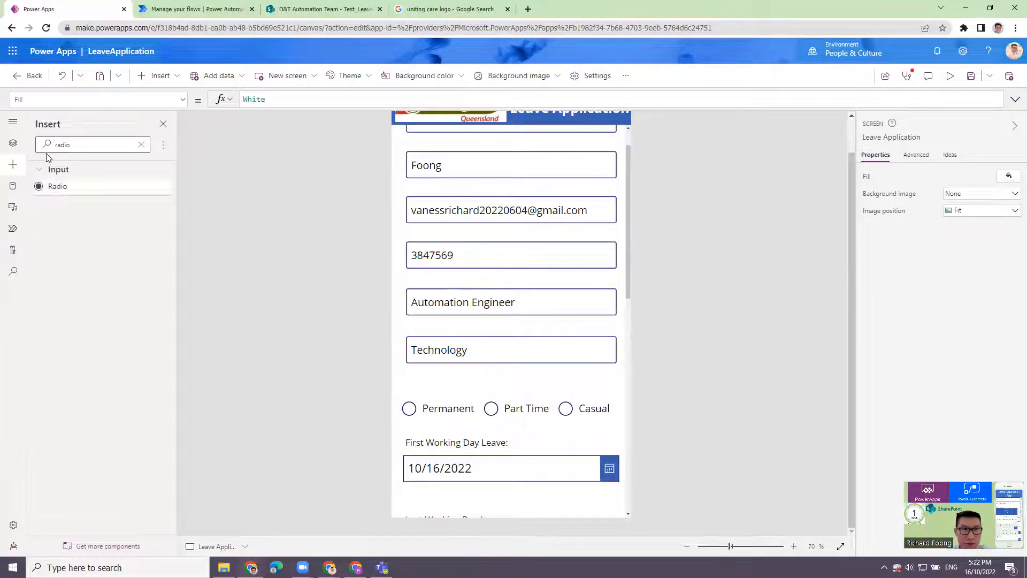
- Insert a text label between the department field and the radio options, at about X 47, Y 767
left_click(13, 166)
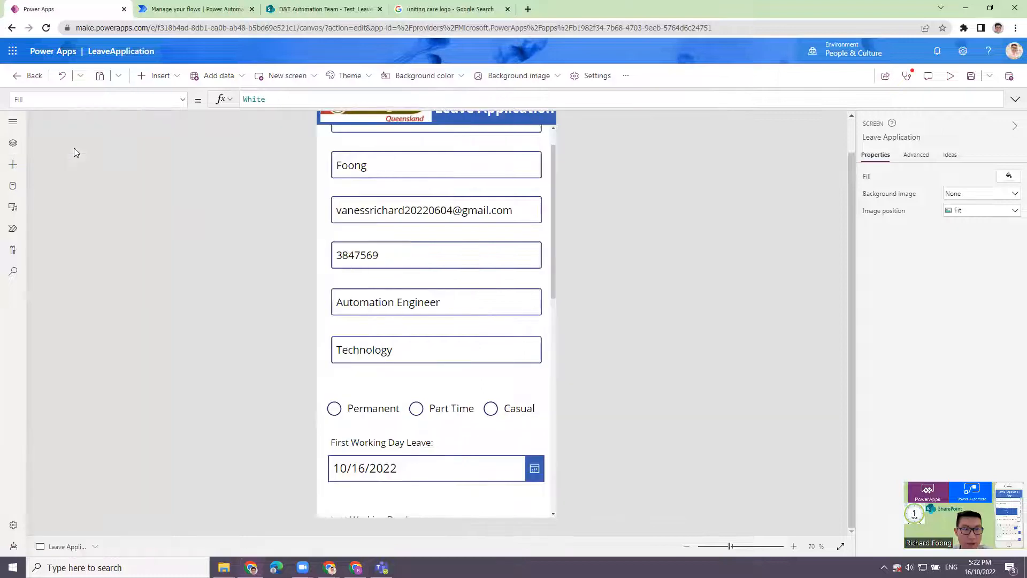
left_click(13, 165)
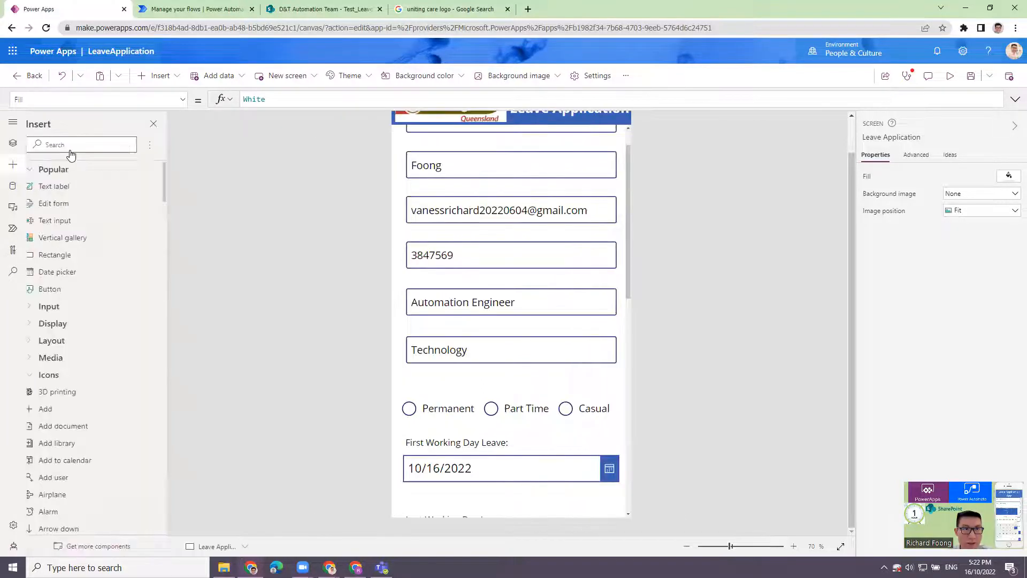
left_click_drag(79, 185, 443, 390)
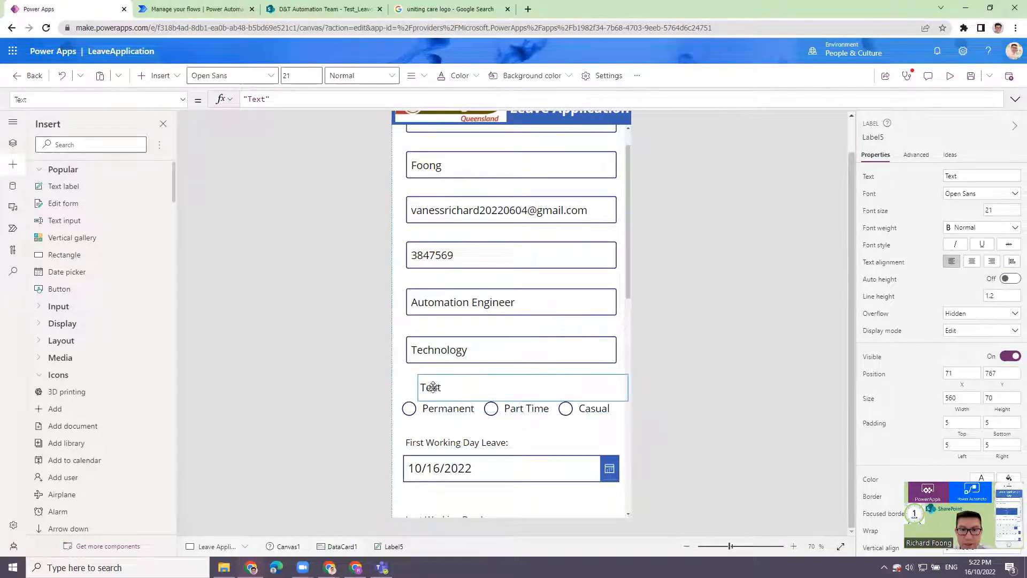
- Change the new label's text to "Employment Status"
double_click(427, 388)
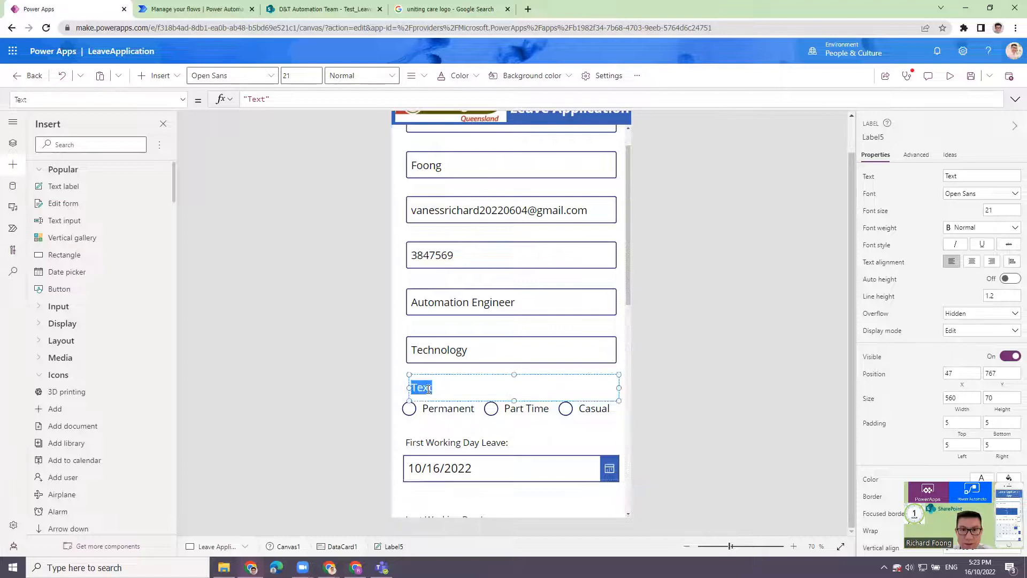
type("Employement")
key("BackSpace")
key("BackSpace")
key("BackSpace")
key("BackSpace")
key("BackSpace")
type("ment STatu")
key("BackSpace")
key("BackSpace")
key("BackSpace")
key("BackSpace")
type("tatus")
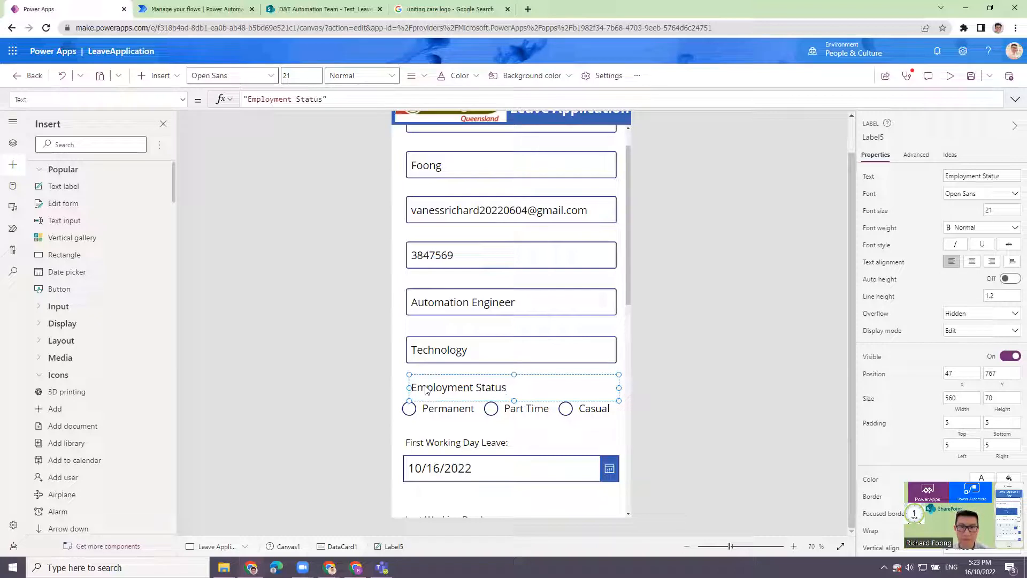
- Set the Employment Status label's font size to 15
triple_click(450, 390)
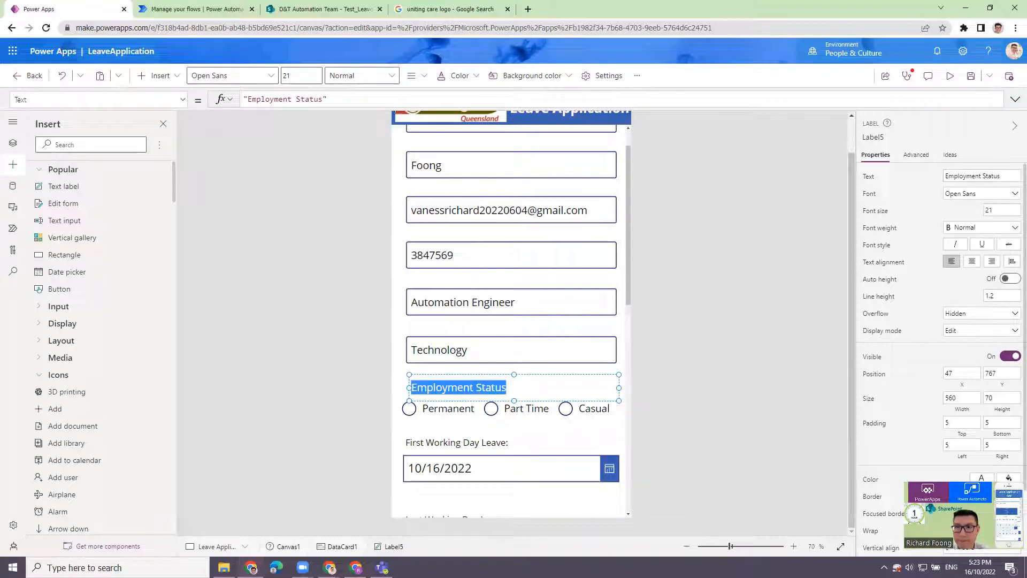
left_click_drag(1005, 213, 975, 212)
type("15")
left_click(497, 394)
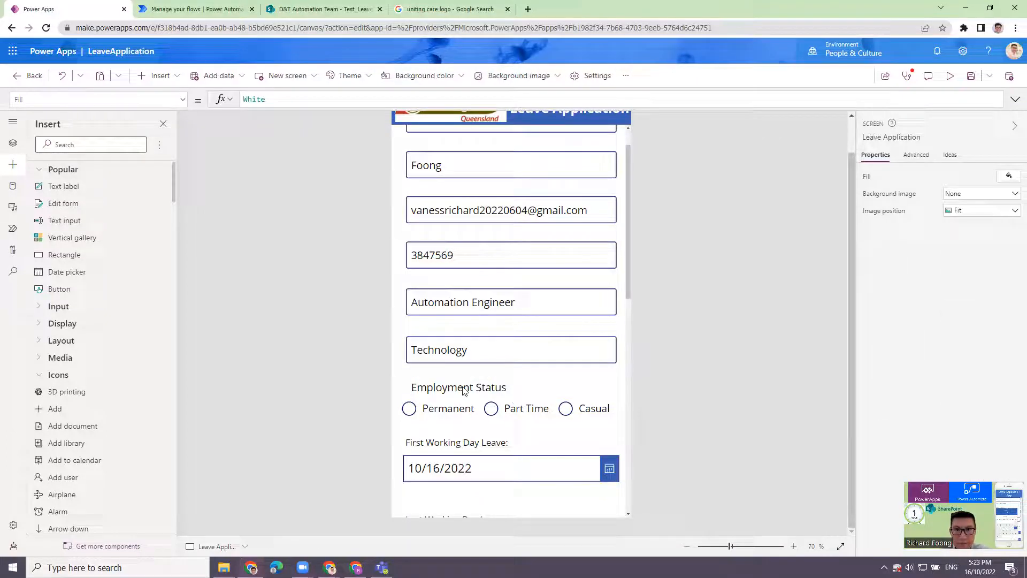
- Move the Employment Status label just above the radio options, to X 40, Y 778
left_click(444, 395)
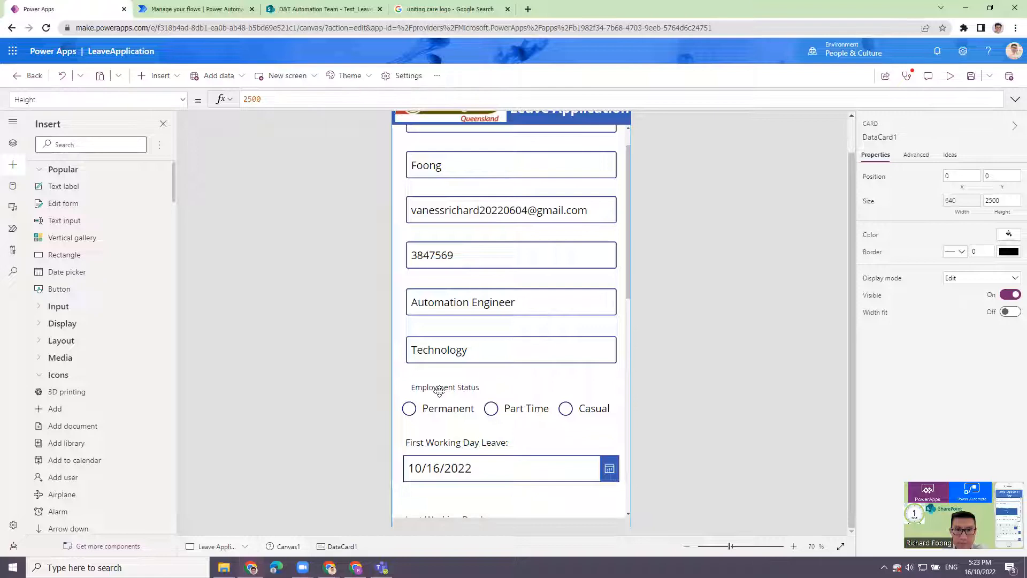
left_click(439, 394)
left_click_drag(438, 394, 436, 398)
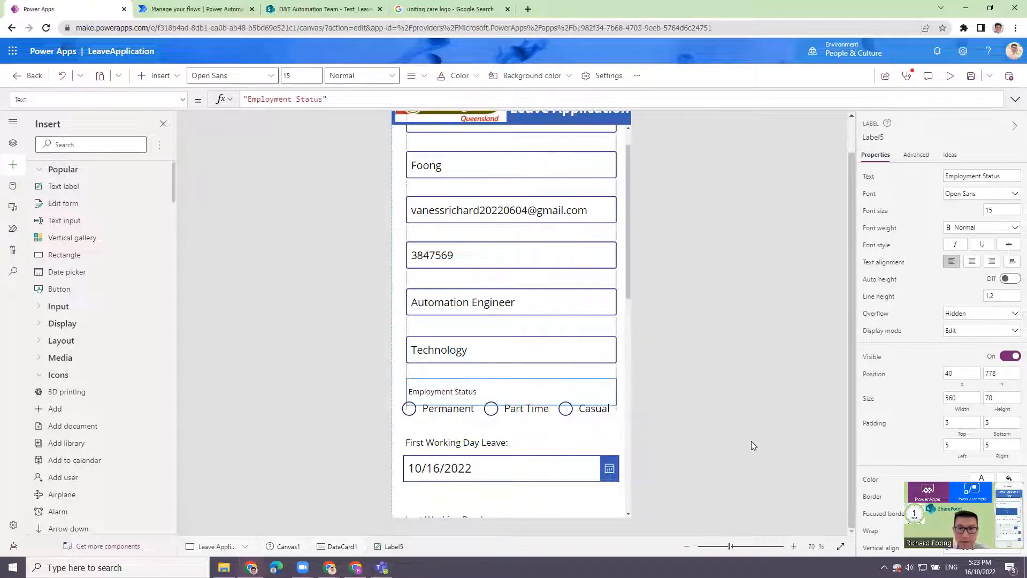
left_click(644, 424)
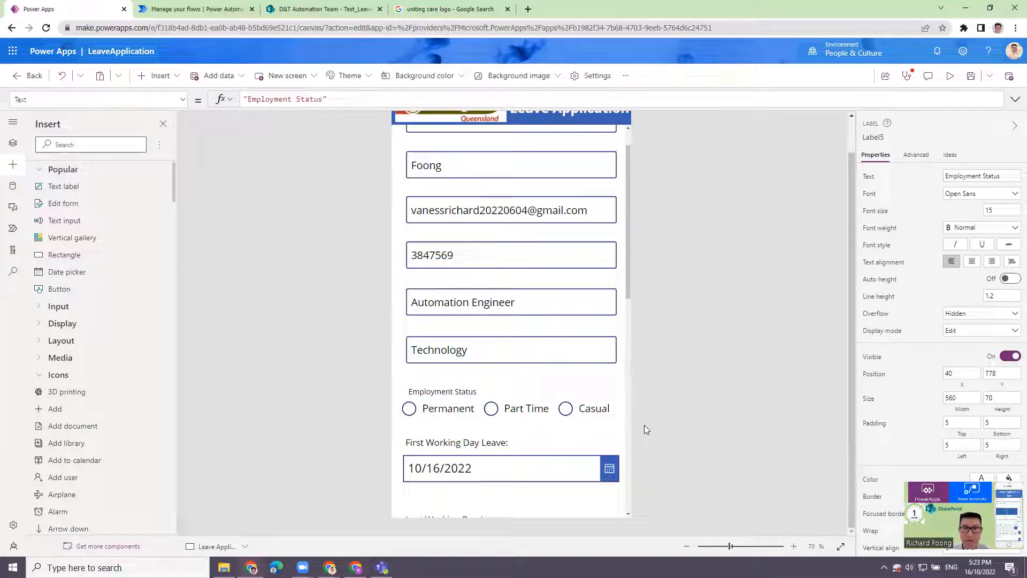
- Nudge the Employment Status label horizontally to X 48
left_click(456, 394)
double_click(443, 392)
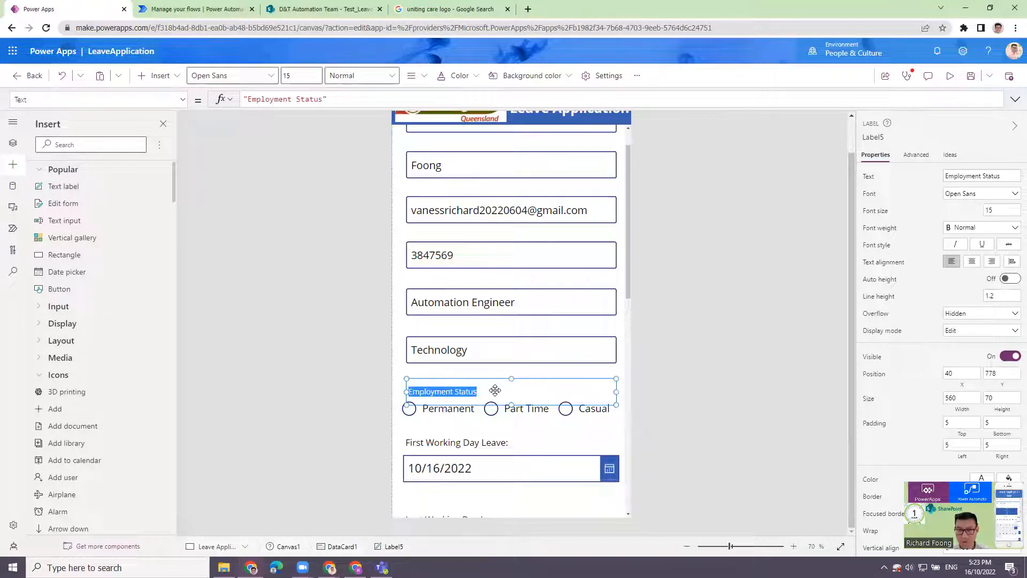
key("Right")
key("Right")
key("Right")
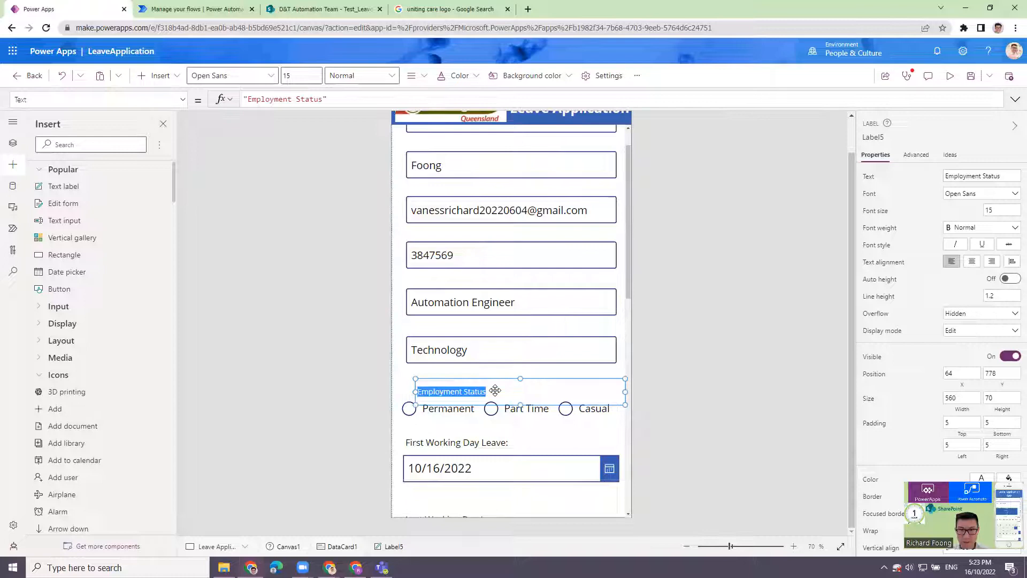
key("Left")
key("Left")
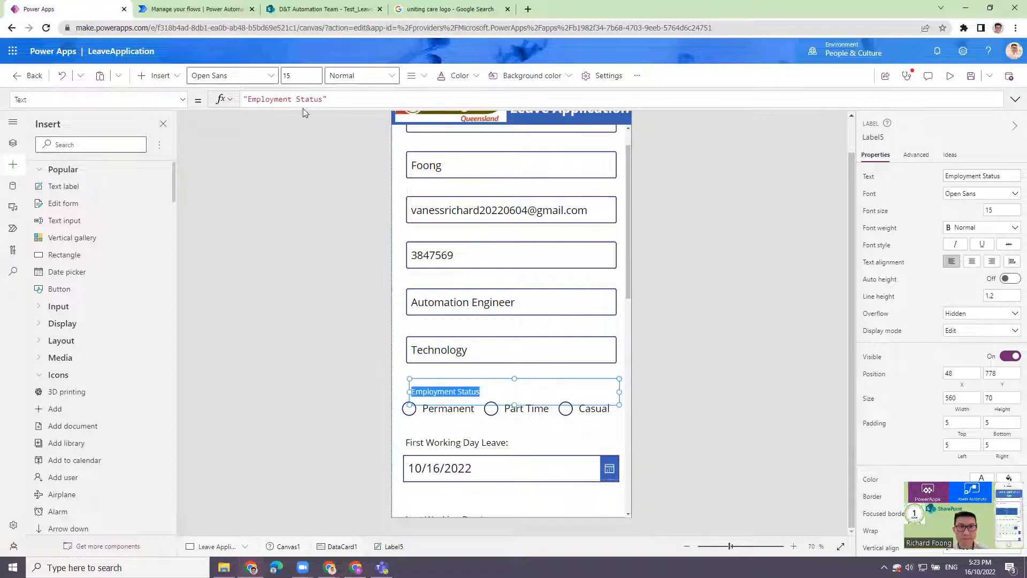
- Add a colon to the end of the label's text so it reads "Employment Status:"
left_click(357, 101)
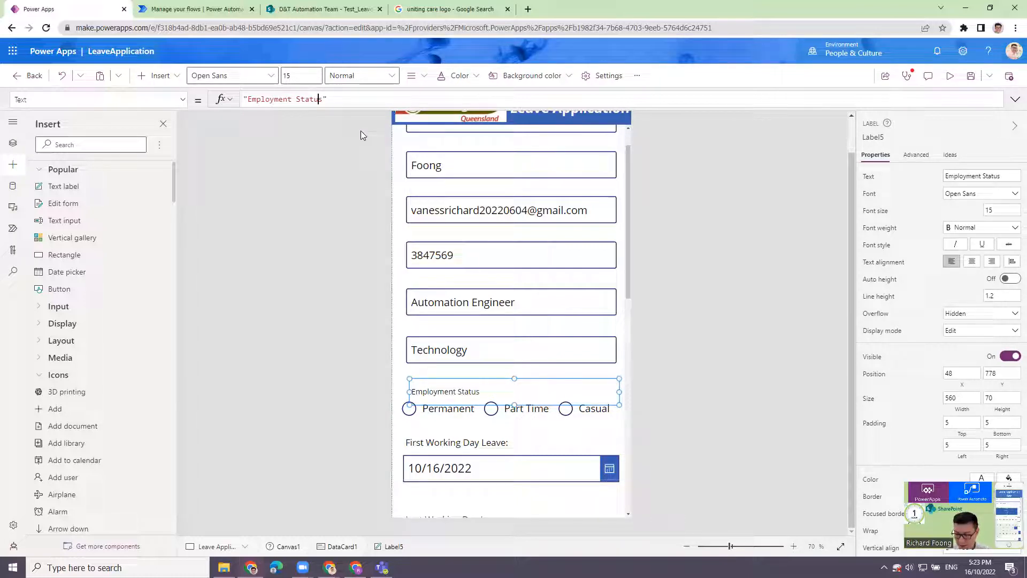
key("Left")
type(":")
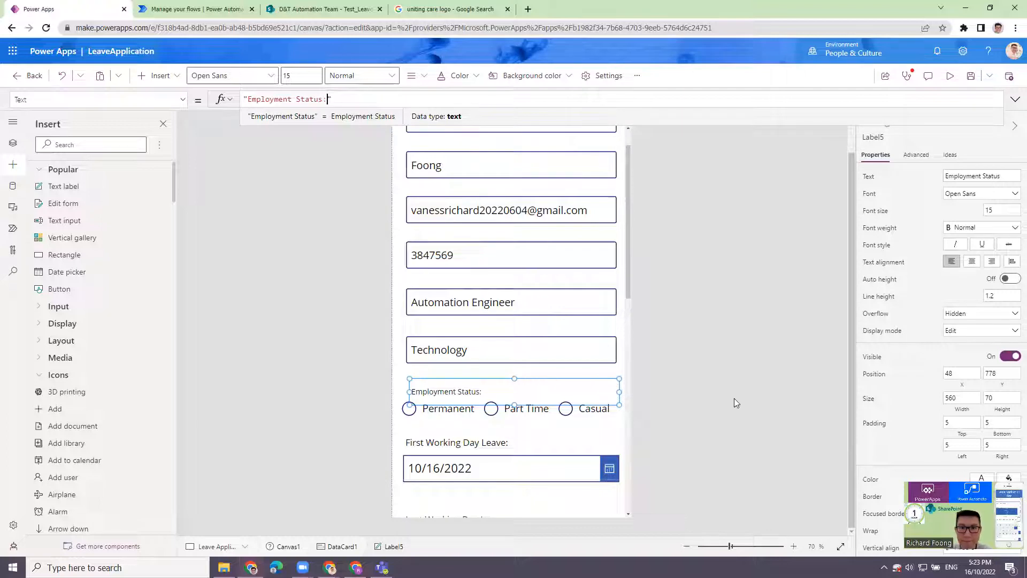
left_click(675, 403)
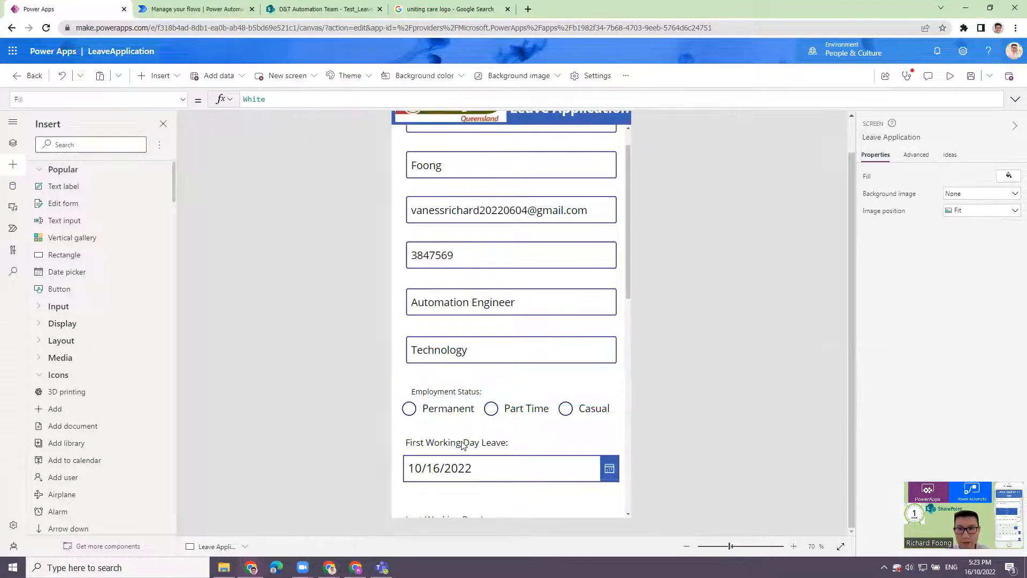
- Set the Employment Status label's font size to 18 to match the First Working Day Leave label
left_click(464, 444)
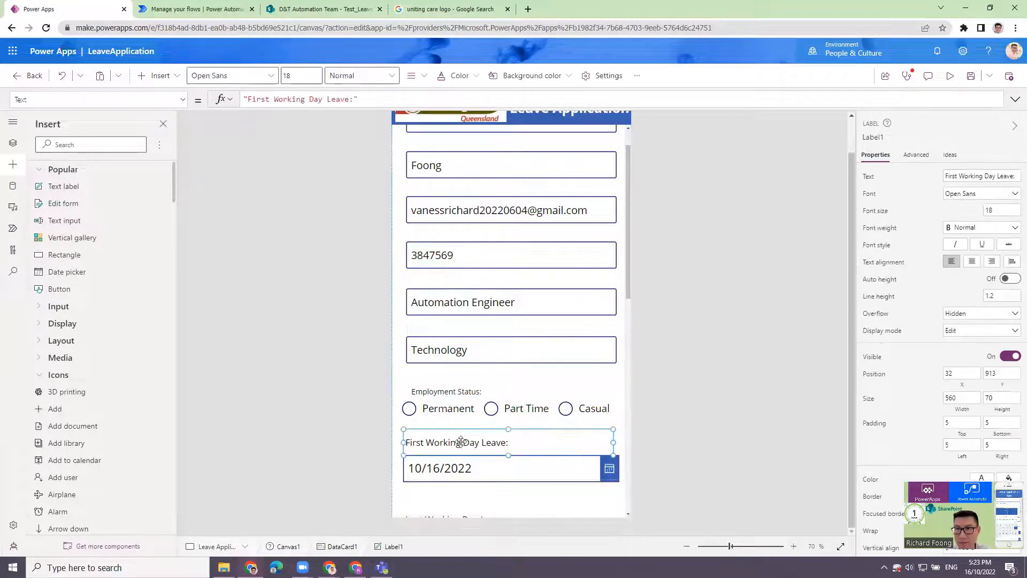
left_click(459, 392)
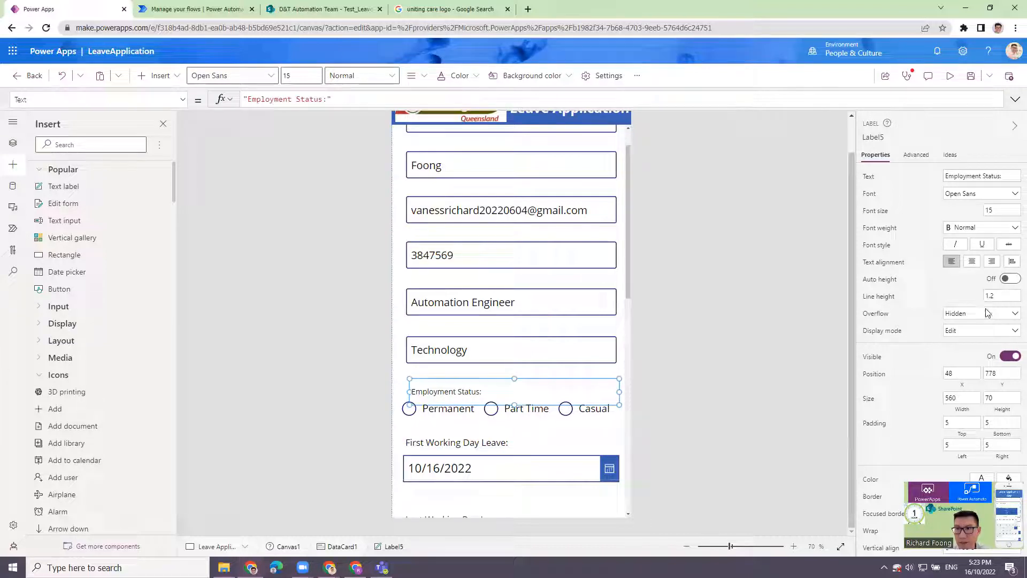
double_click(1011, 208)
type("18")
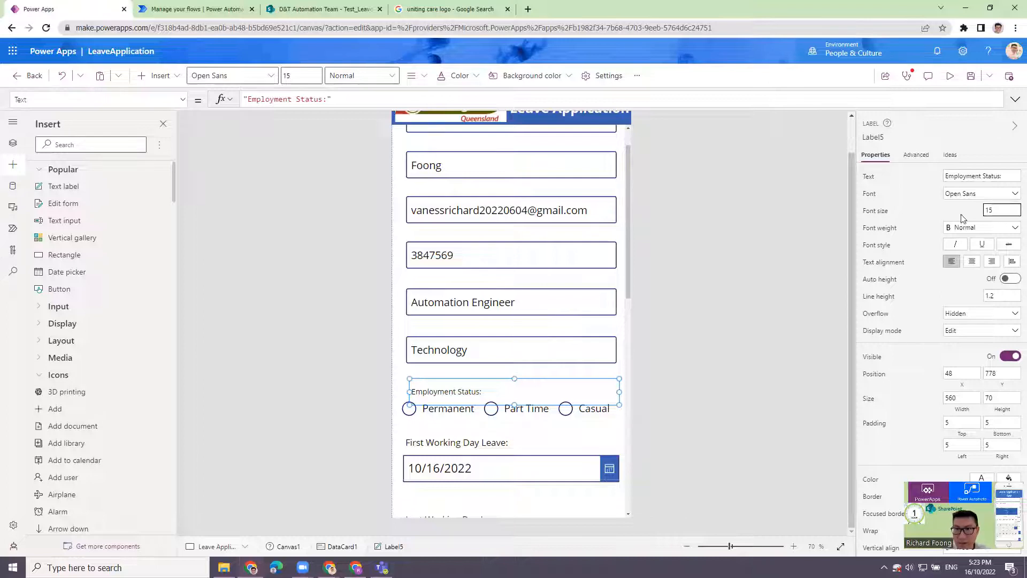
left_click(598, 371)
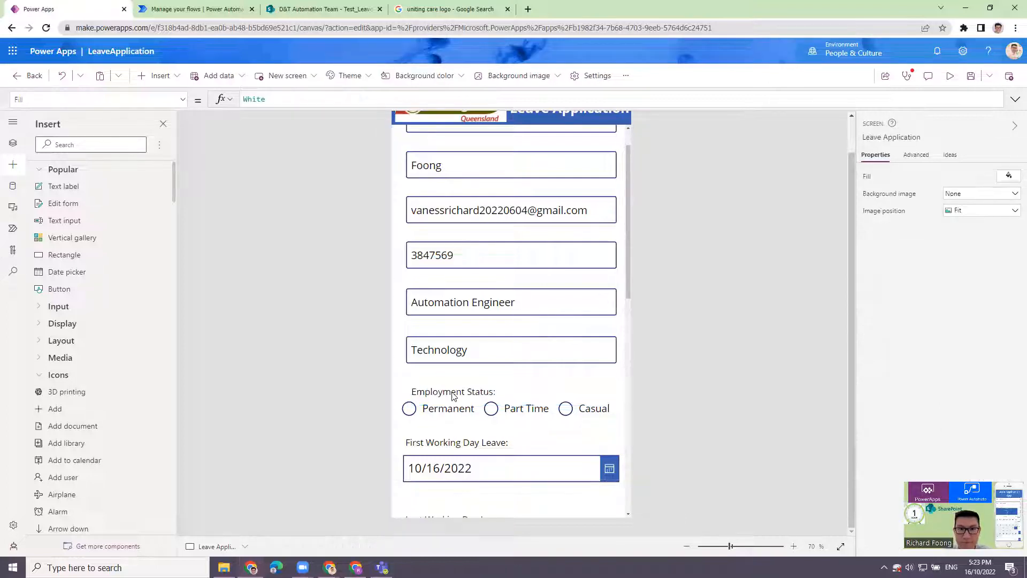
- Shift the Employment Status label slightly left to line up with the input fields above it
left_click(452, 396)
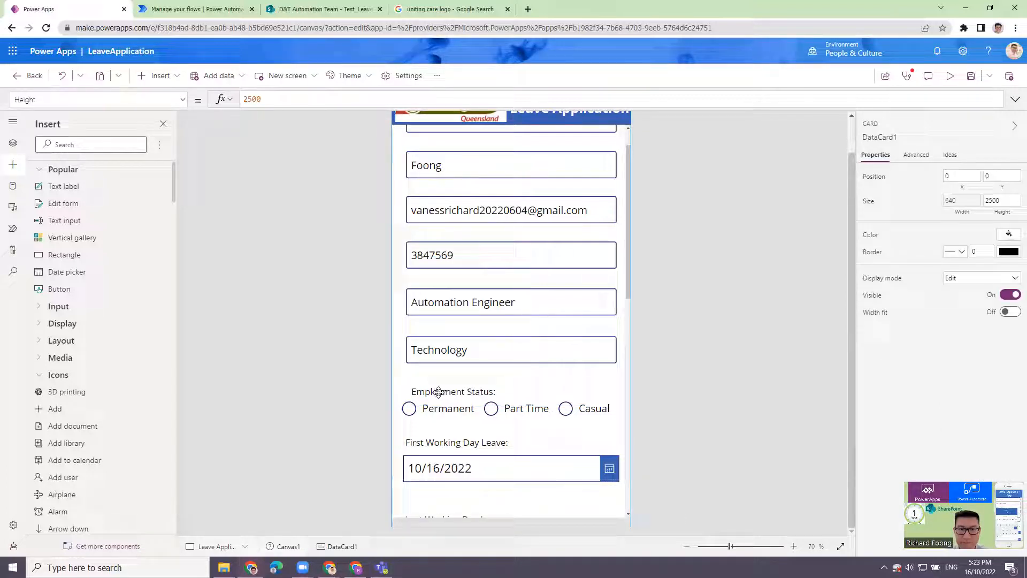
left_click(441, 393)
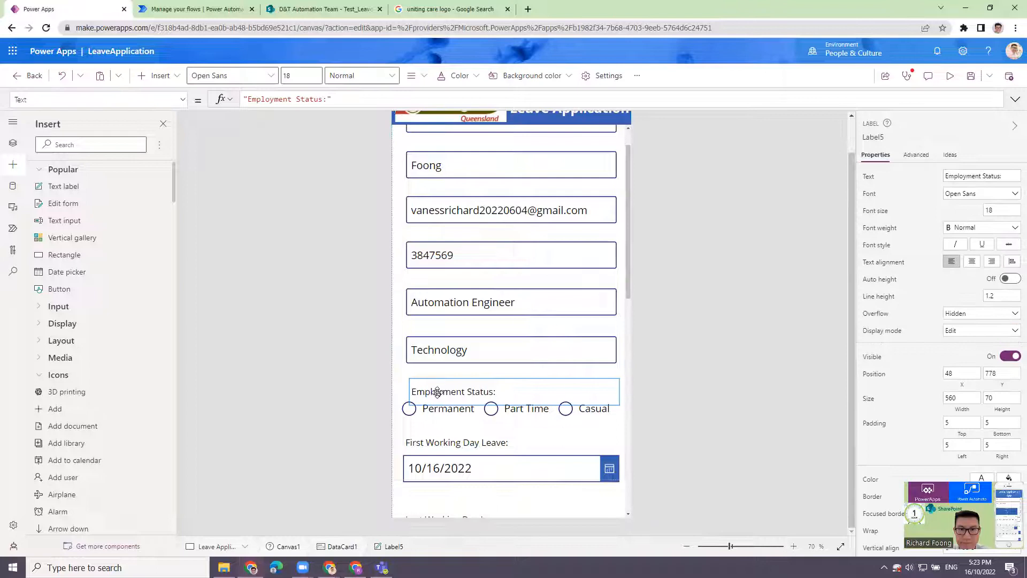
left_click(720, 421)
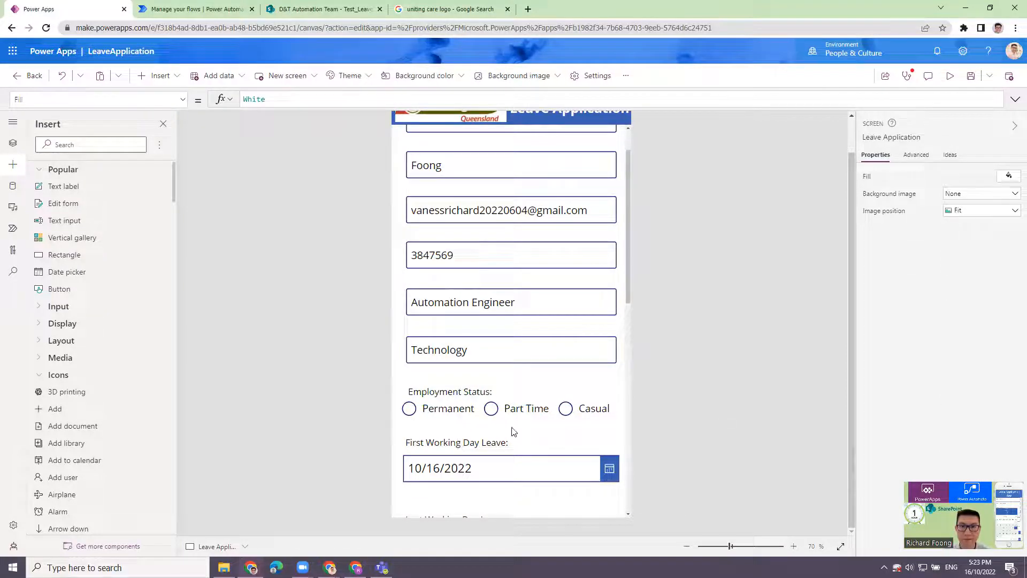
- Clear the existing OnSelect formula of the Submit Leave Application button at the end of the form
scroll(512, 431, "down", 1)
scroll(539, 440, "down", 2)
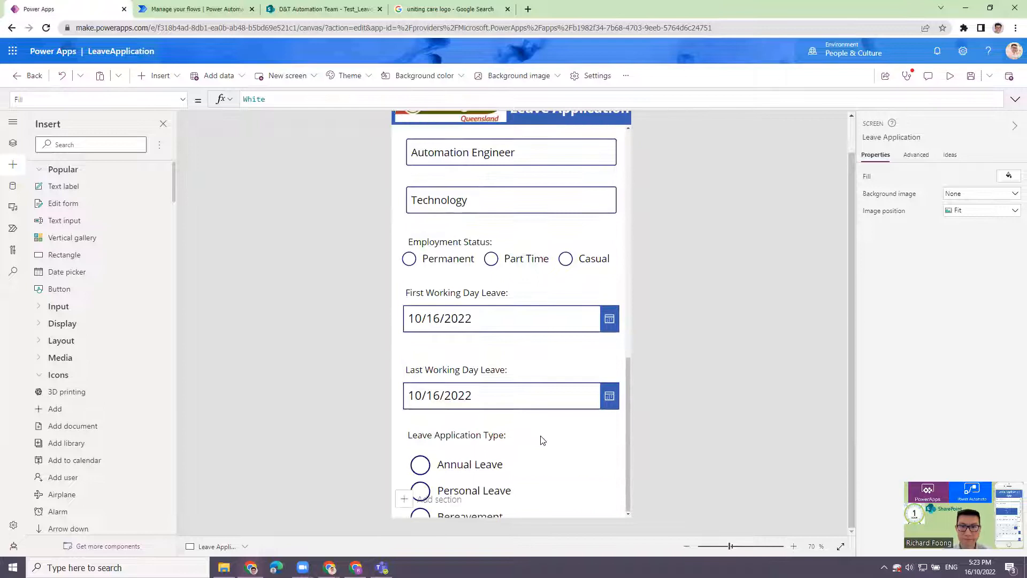
scroll(541, 438, "down", 8)
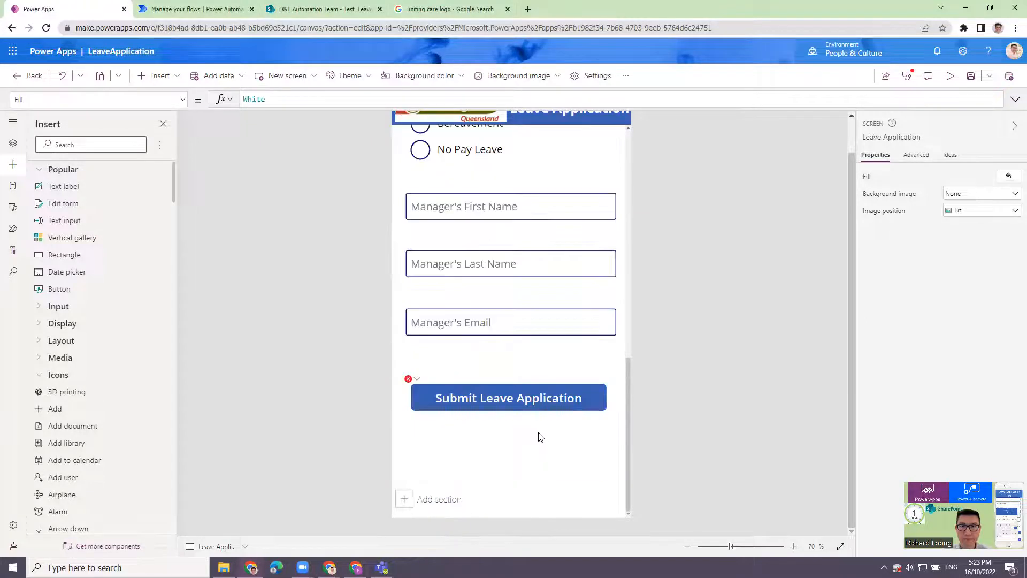
left_click(533, 401)
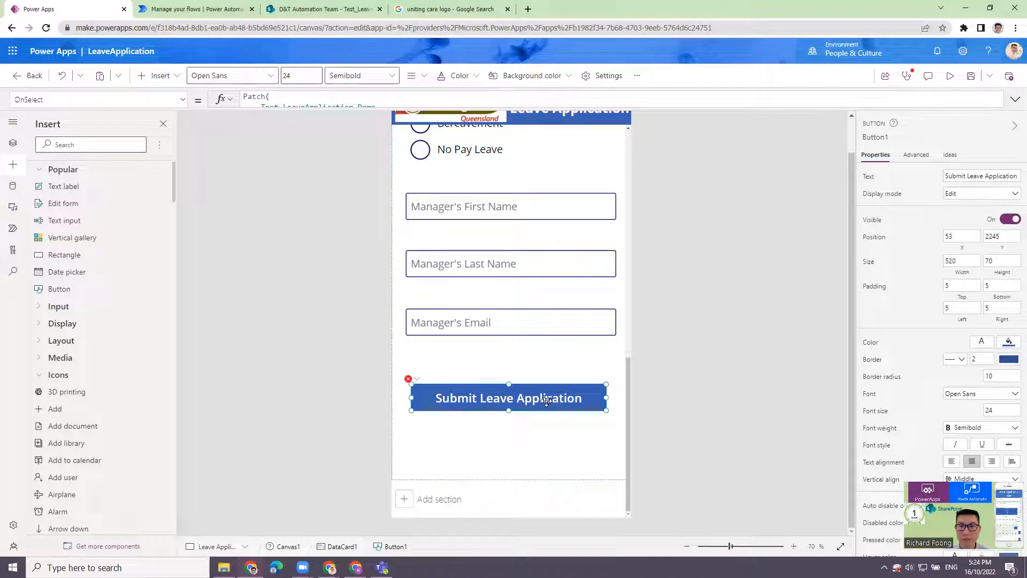
left_click(346, 102)
key("BackSpace")
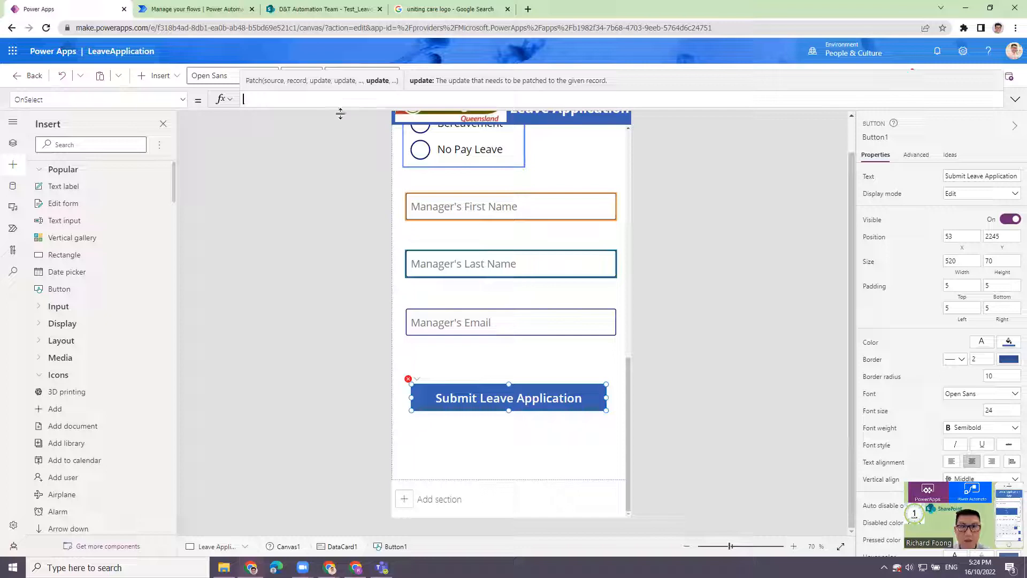
left_click(337, 398)
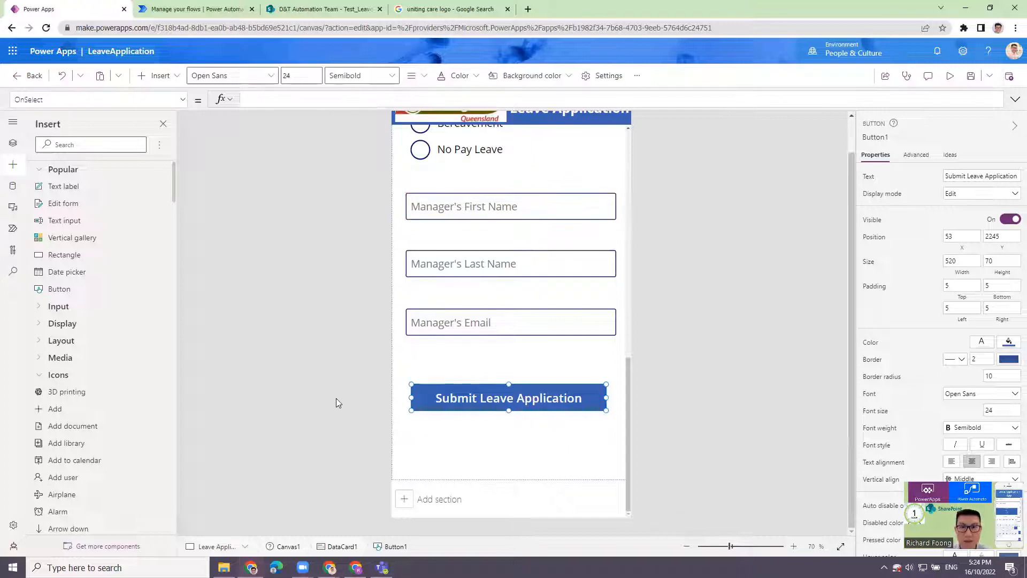
- Start a Patch( formula in the submit button's OnSelect property with Test_LeaveApplication_Demo as the data source
left_click(515, 415)
left_click(536, 403)
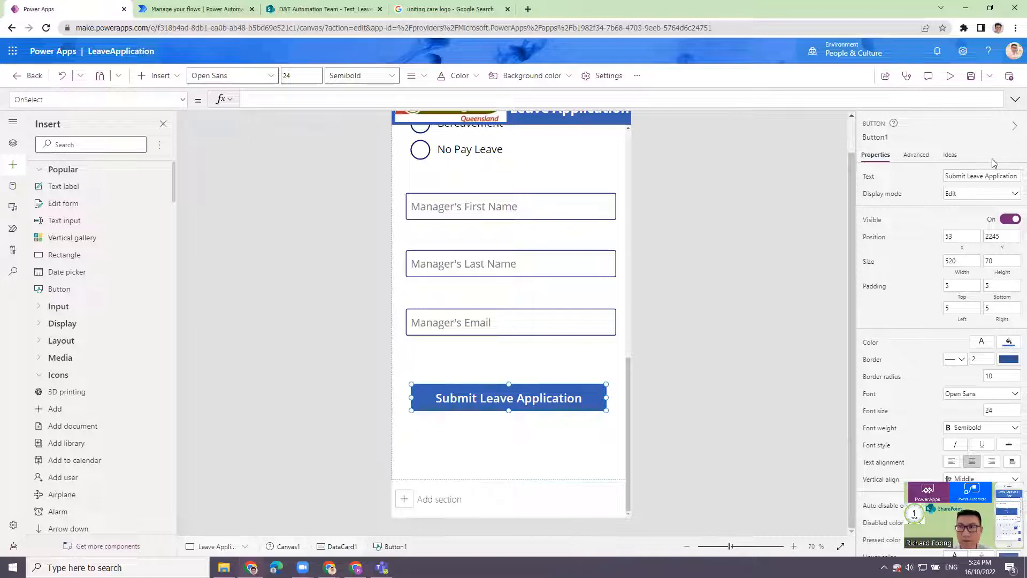
left_click(1015, 101)
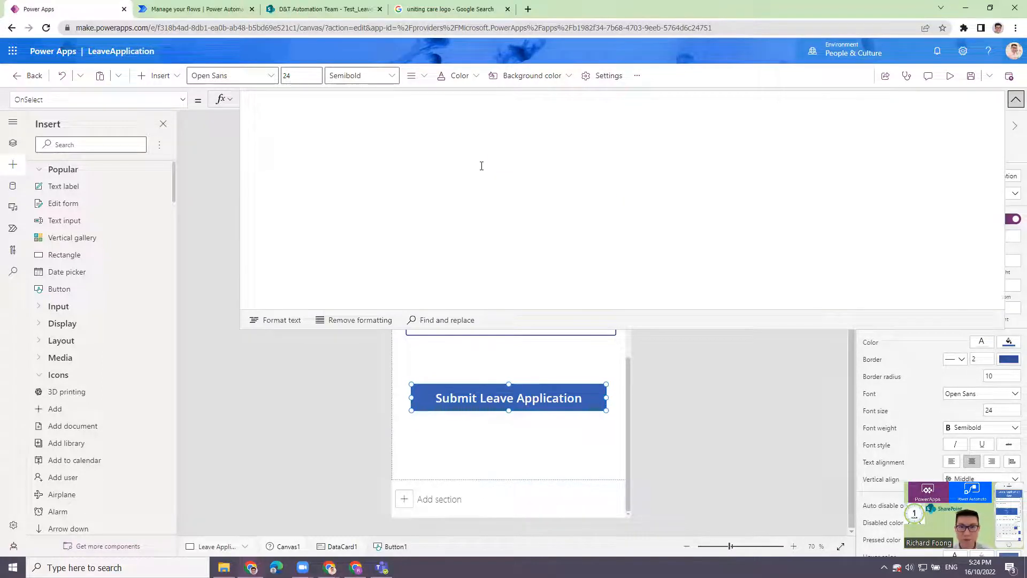
left_click(482, 165)
type("Patch(")
key("shift+Return")
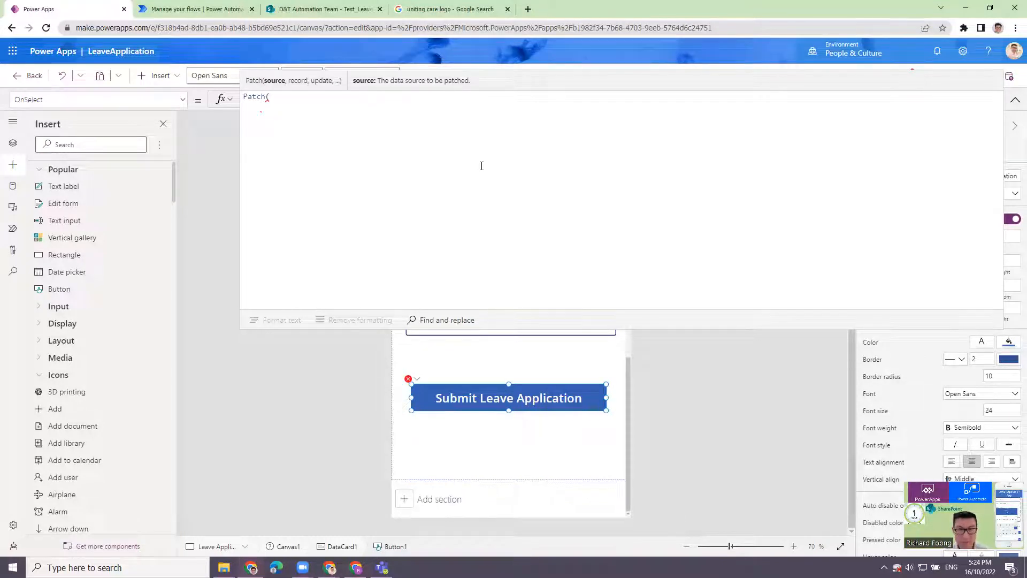
type("test")
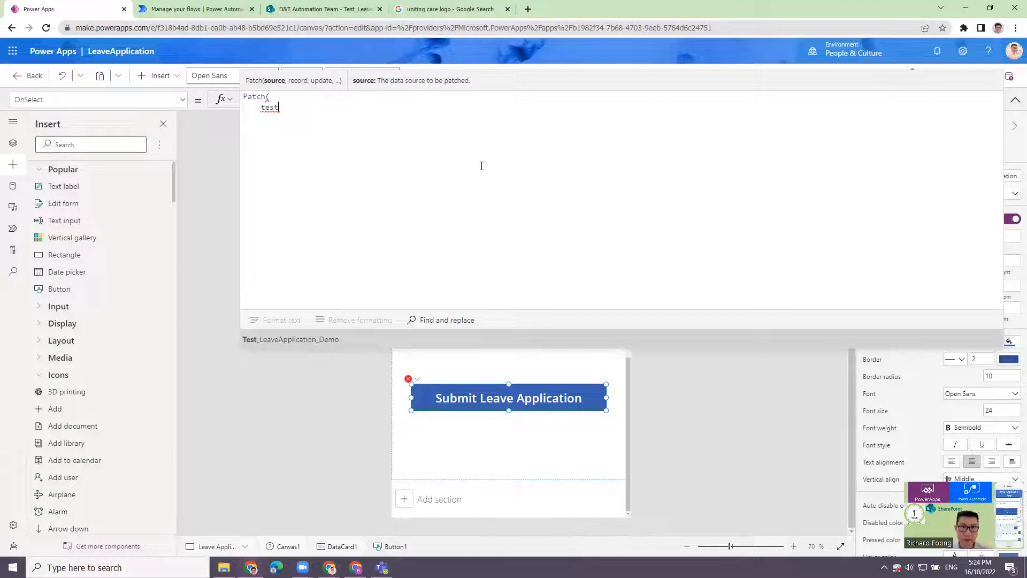
key("Tab")
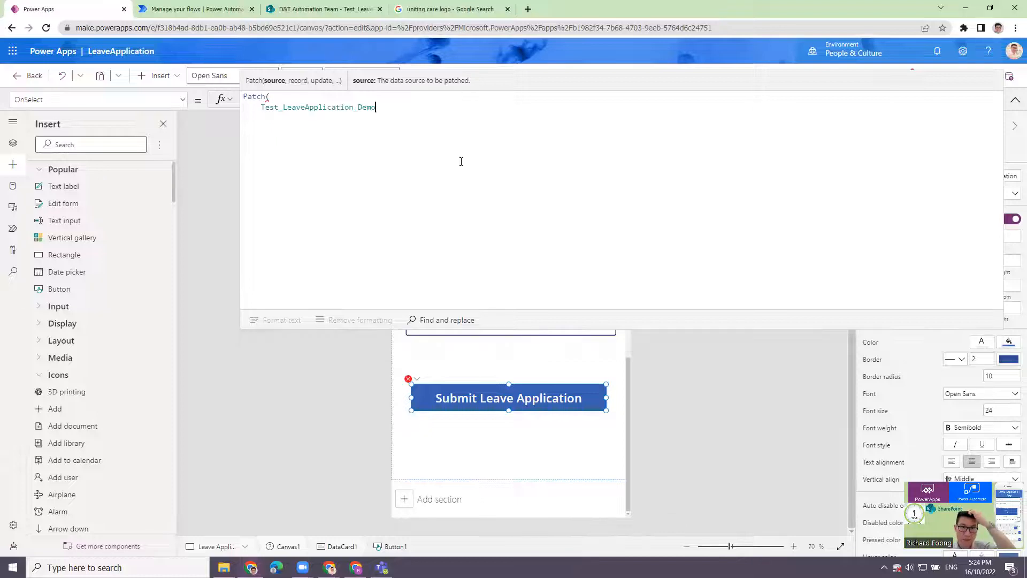
- Check the app's data sources and add Defaults(Test_LeaveApplication_Demo), as the record argument of the Patch formula
left_click(14, 187)
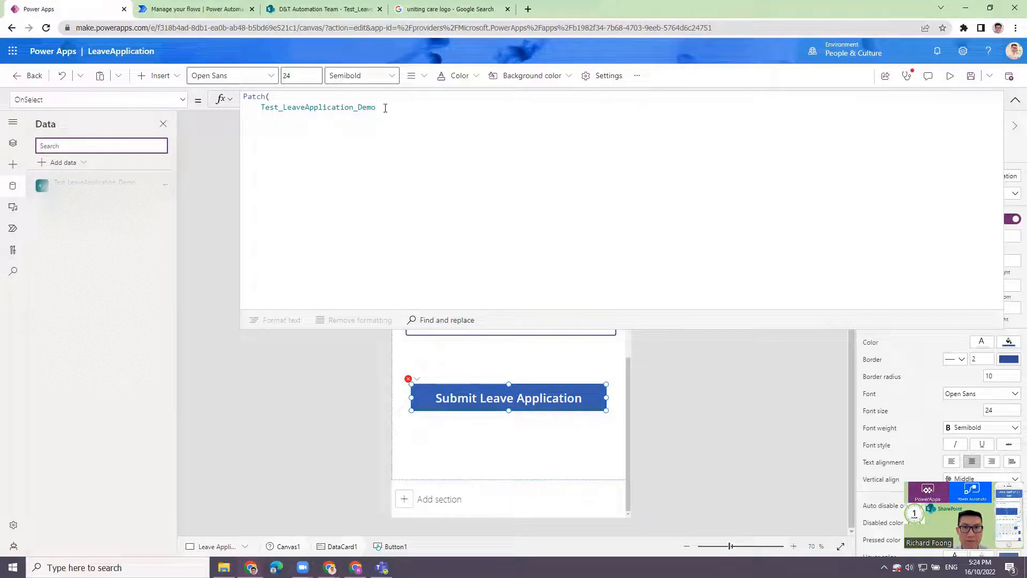
left_click(430, 136)
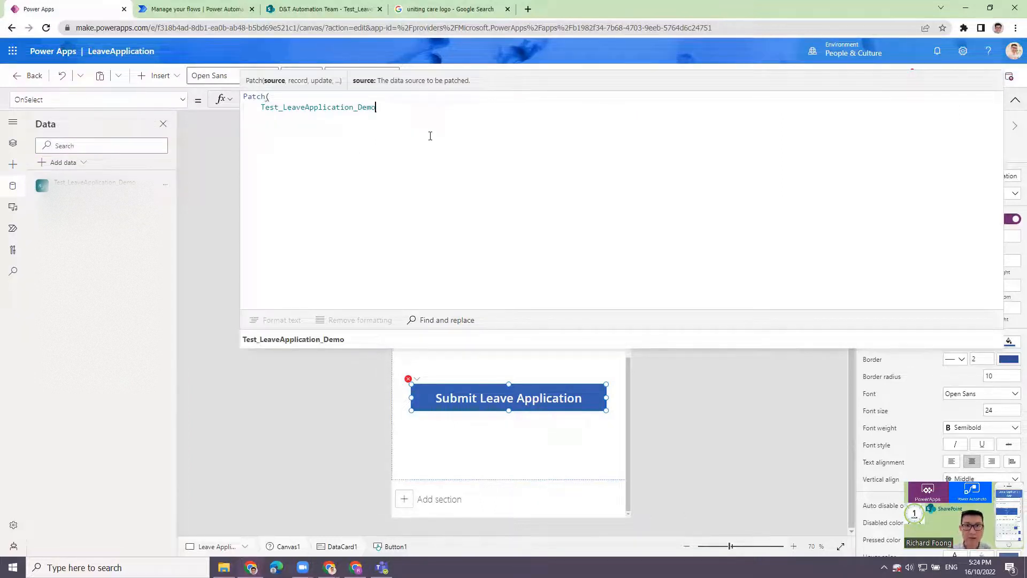
type(",")
key("shift+Return")
type("Defaults")
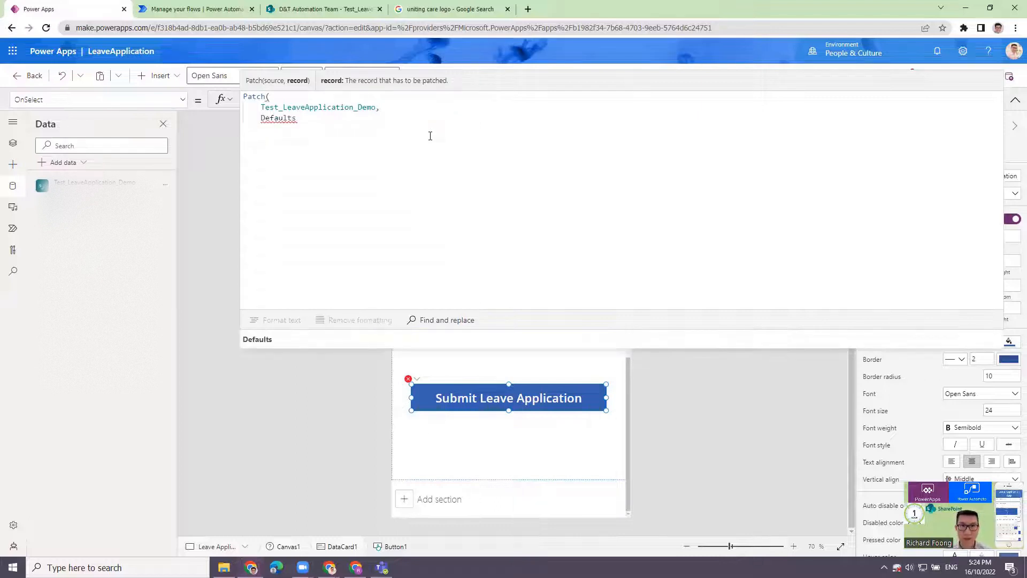
type("(")
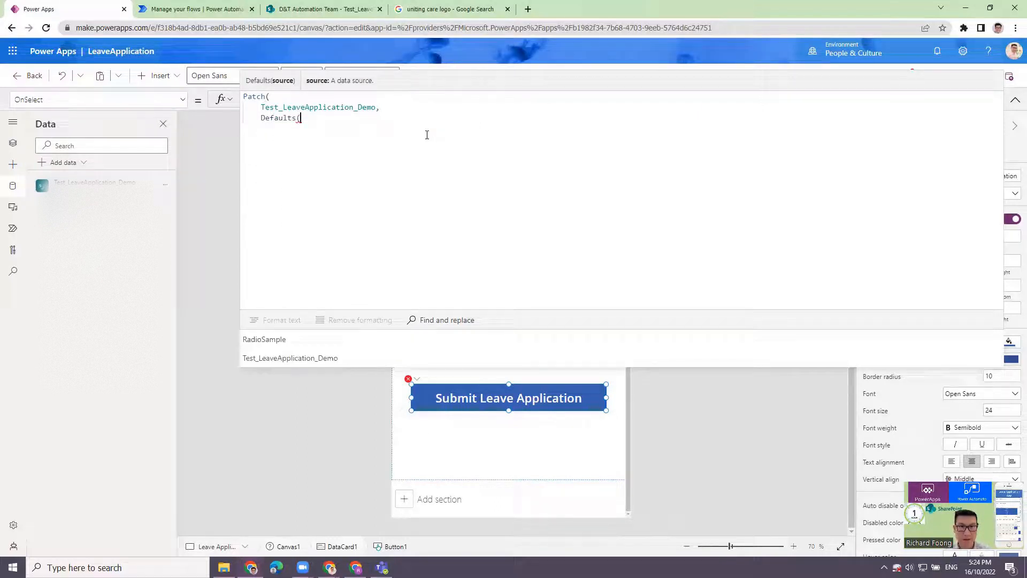
type("Test")
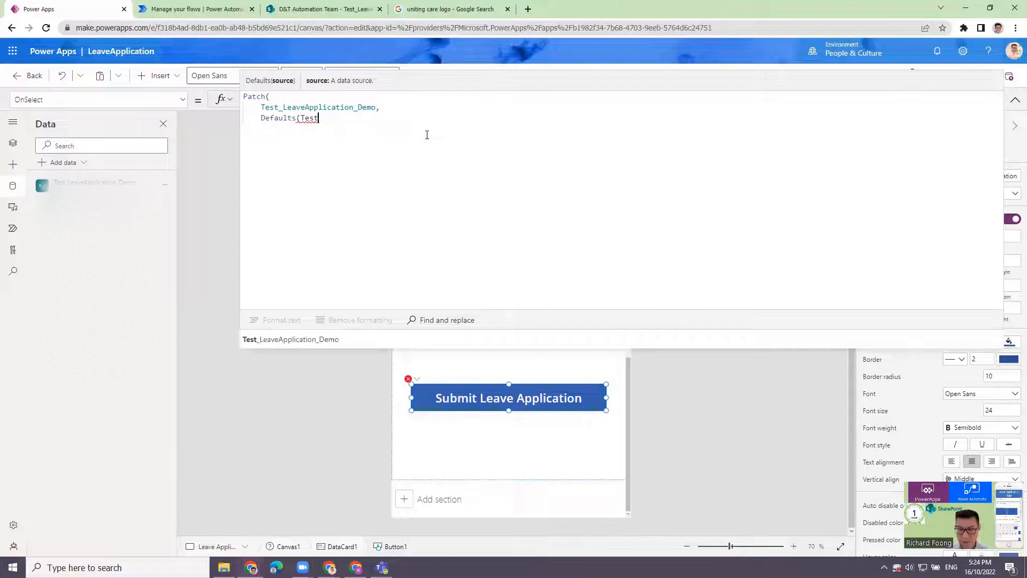
key("Tab")
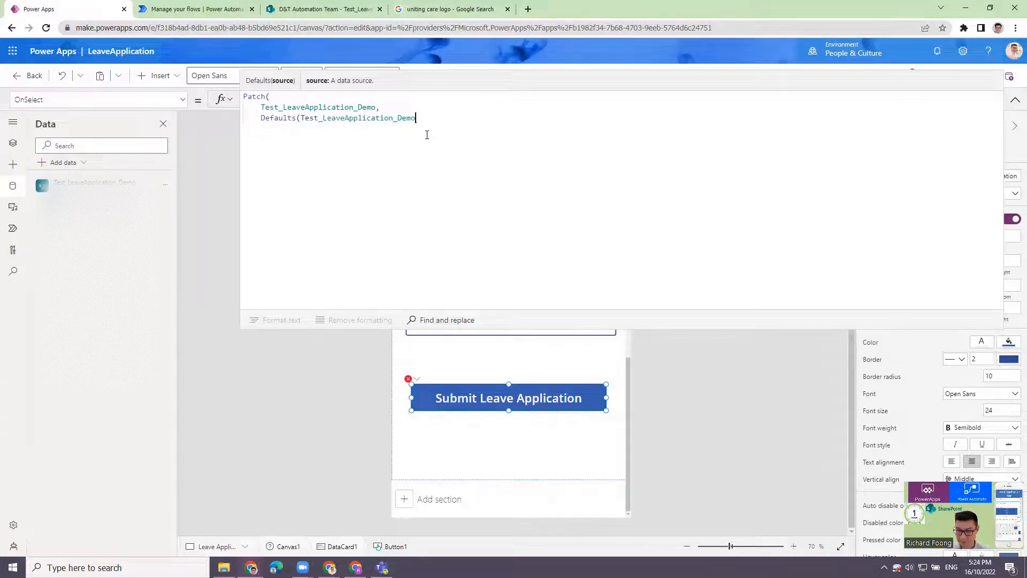
type("),")
key("shift+Return")
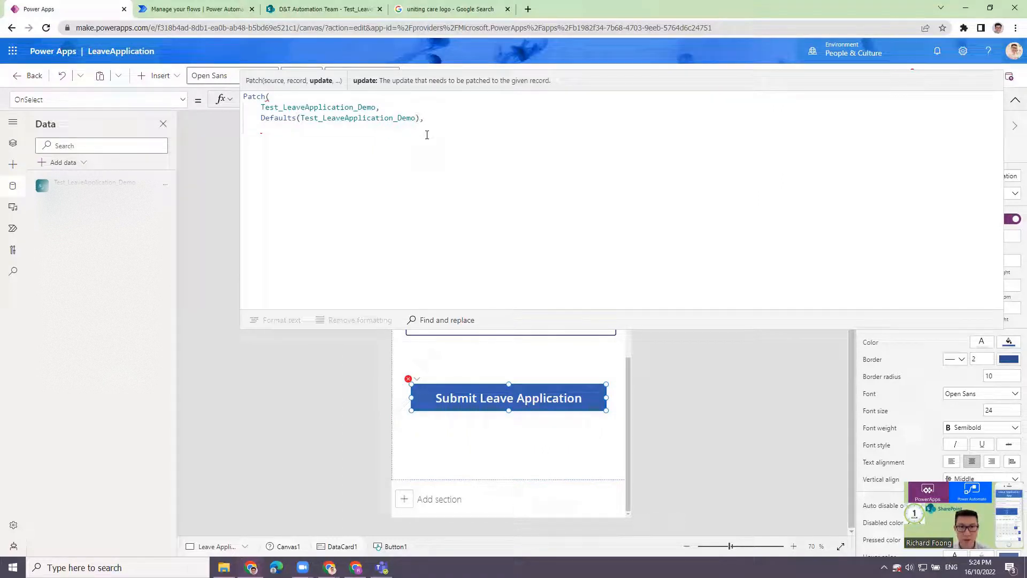
- Check the column names in the SharePoint list and start the Patch formula's update record with {FirstName:
type("{")
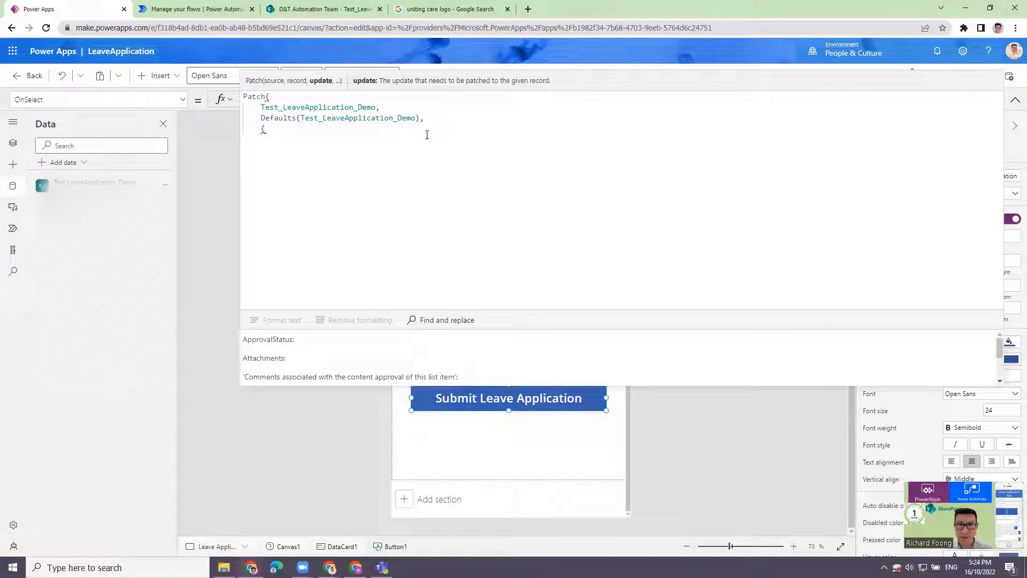
left_click(343, 9)
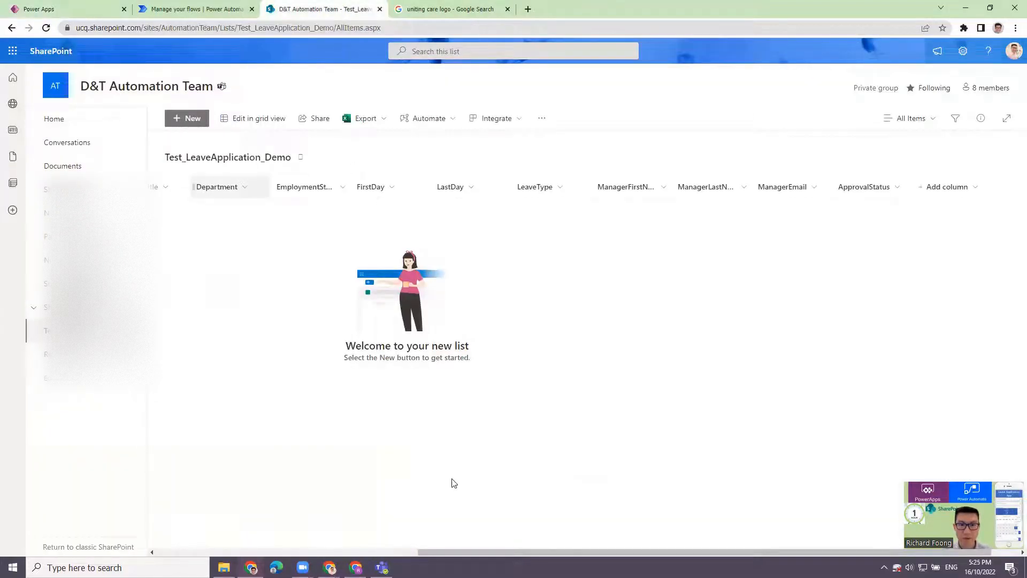
scroll(223, 268, "left", 5)
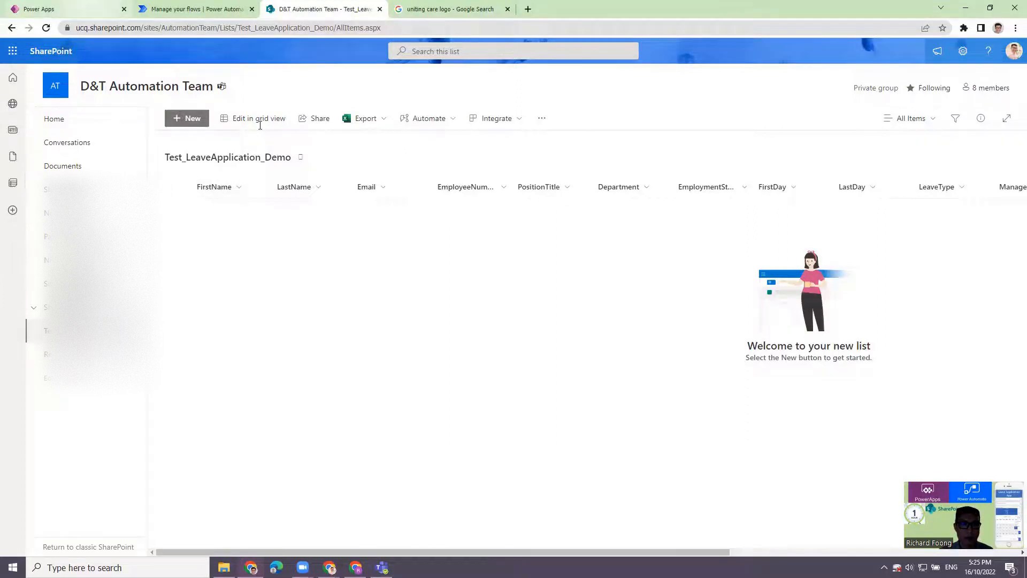
left_click(68, 9)
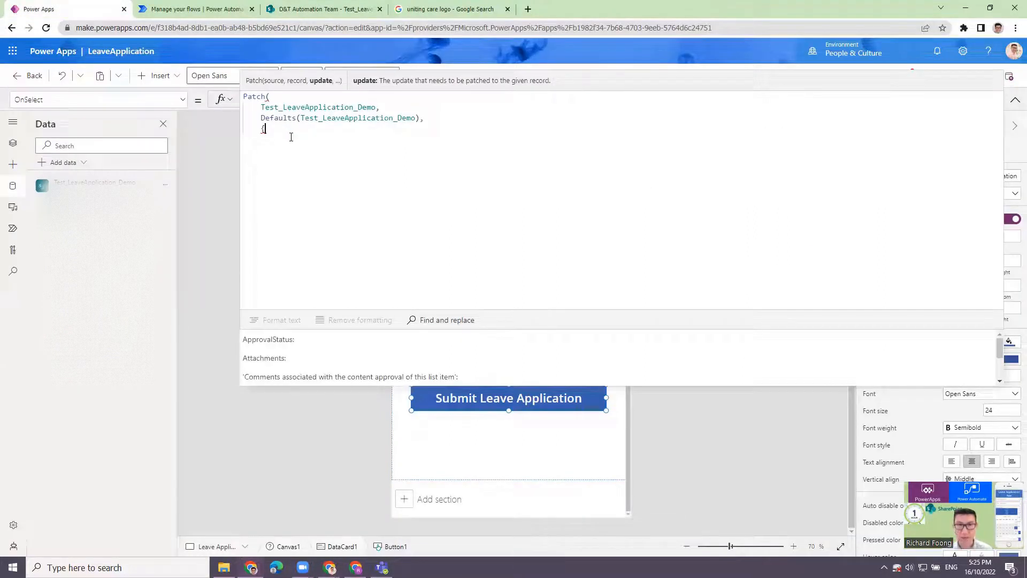
type("FirstName")
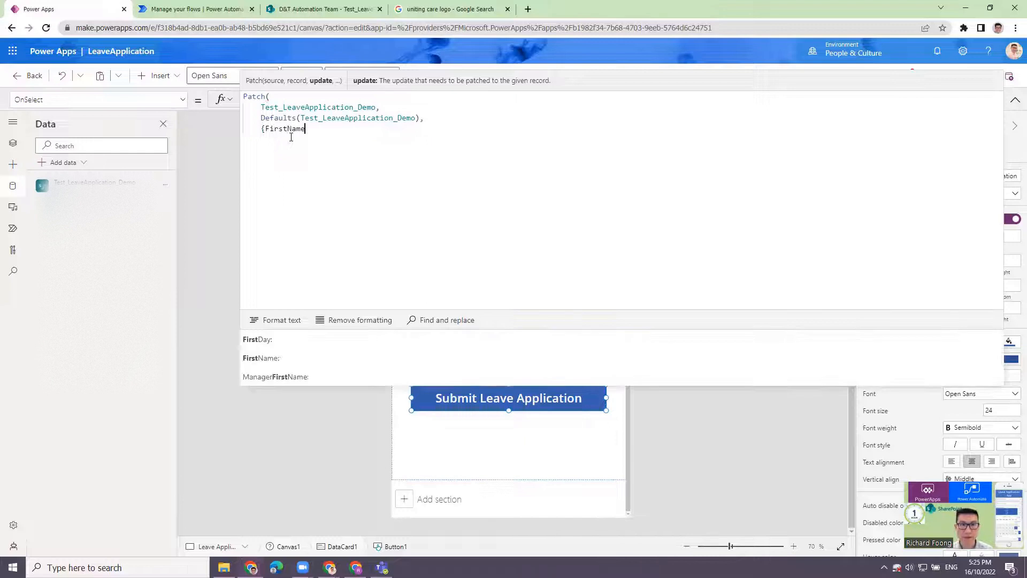
type(":")
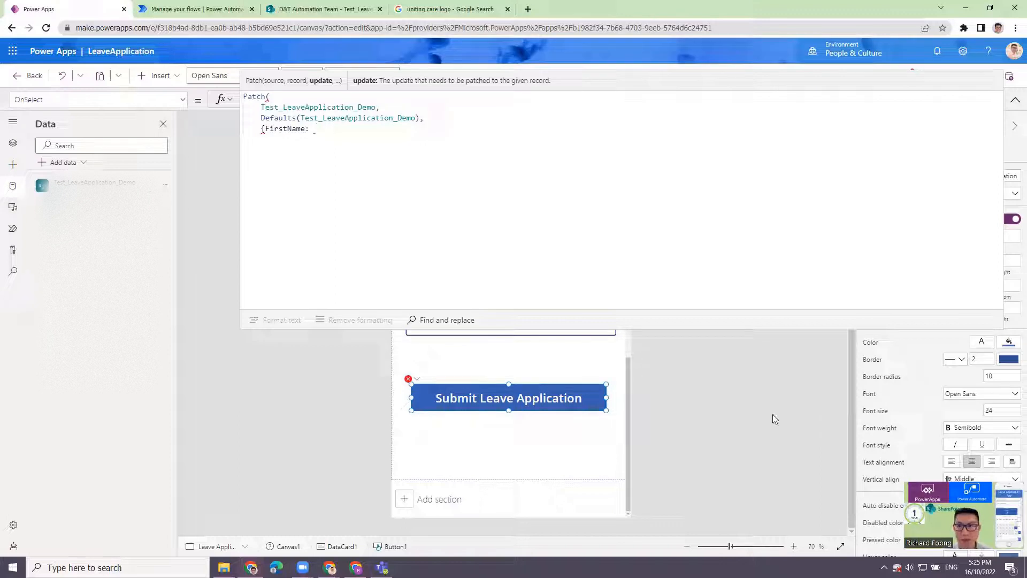
- Look up the control name of the first name input on the form and compare it with the SharePoint list columns
left_click(627, 355)
left_click(627, 346)
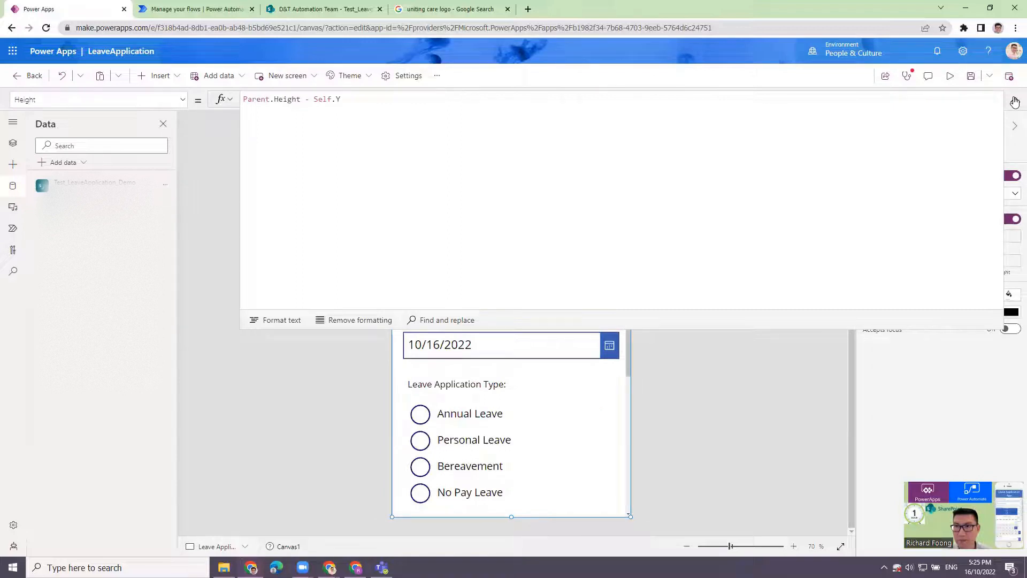
left_click(1016, 101)
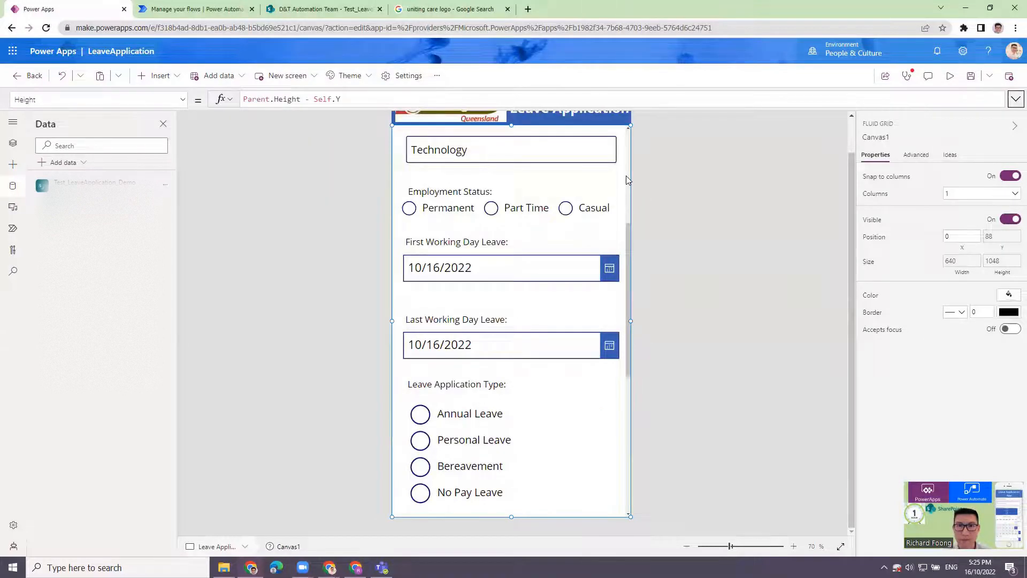
scroll(446, 156, "up", 5)
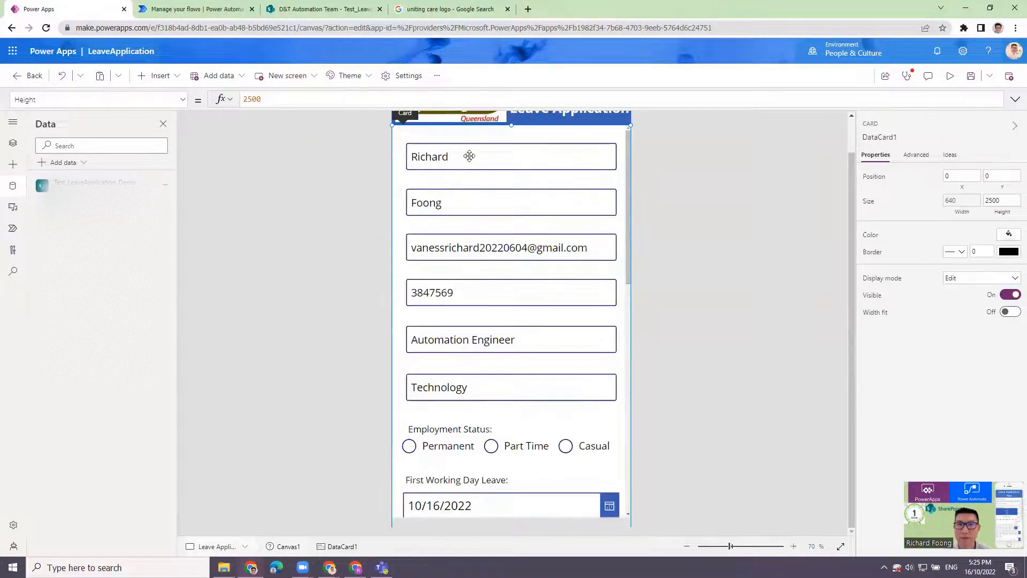
left_click(468, 157)
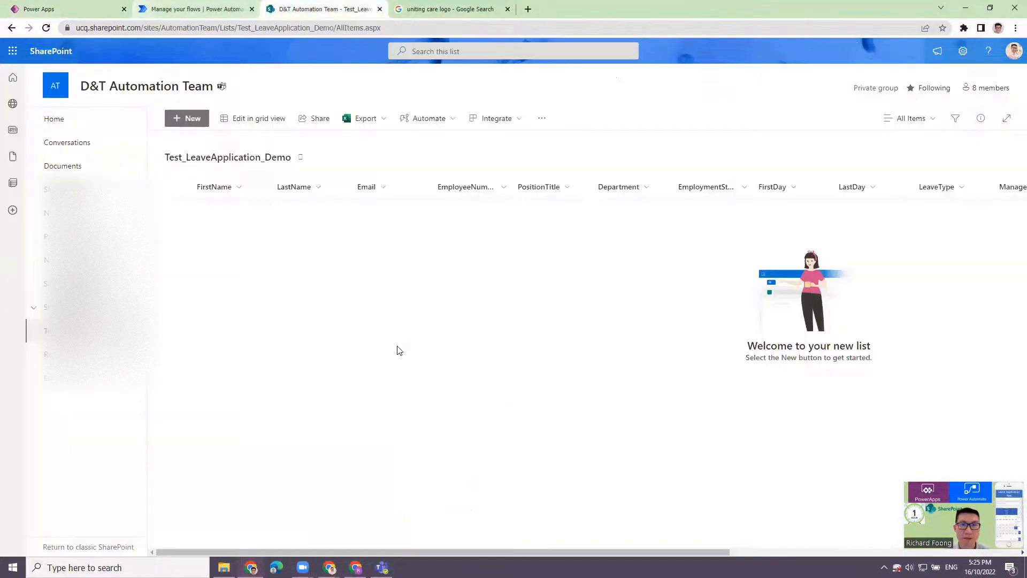
left_click(268, 9)
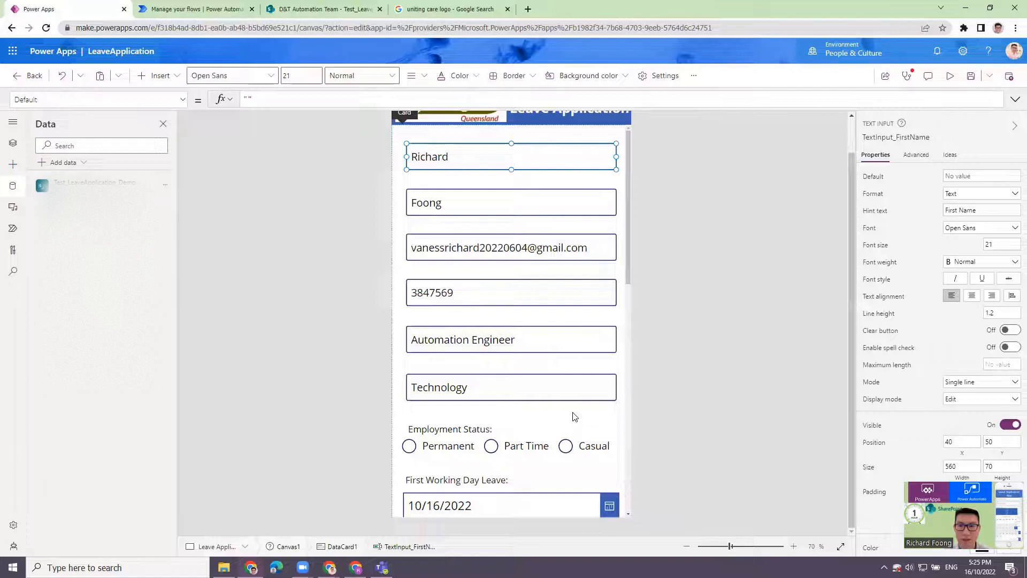
scroll(572, 419, "down", 1)
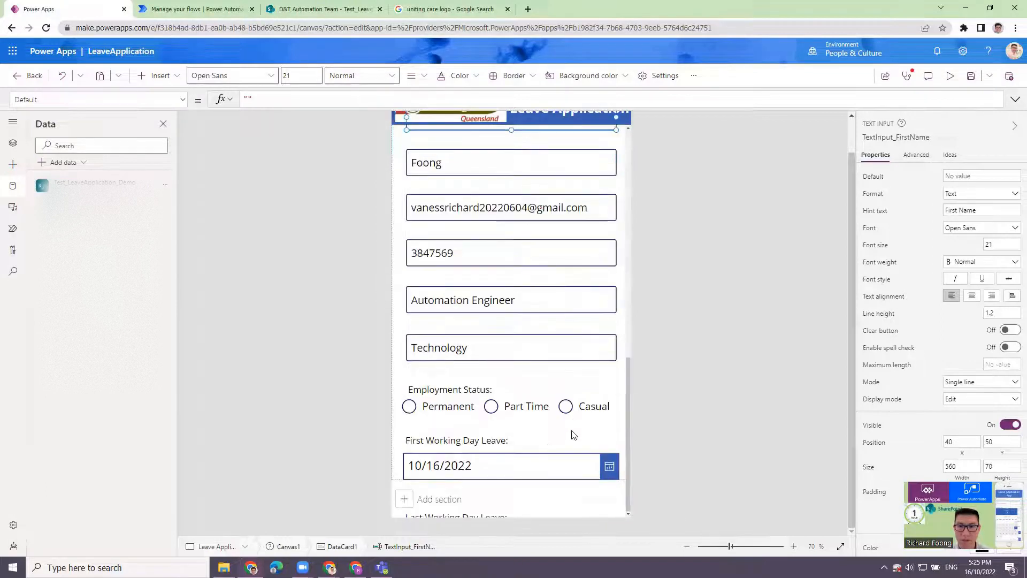
- Complete the submit button's FirstName entry with TextInput_FirstName.Text, close the record with a brace and add a comma for the following field
scroll(572, 435, "down", 10)
left_click(543, 433)
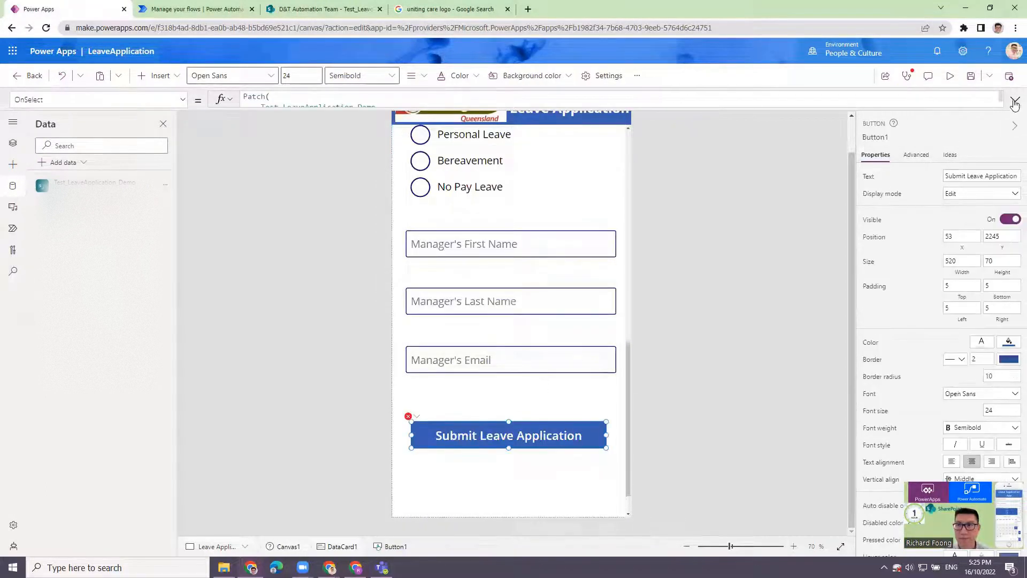
left_click(357, 134)
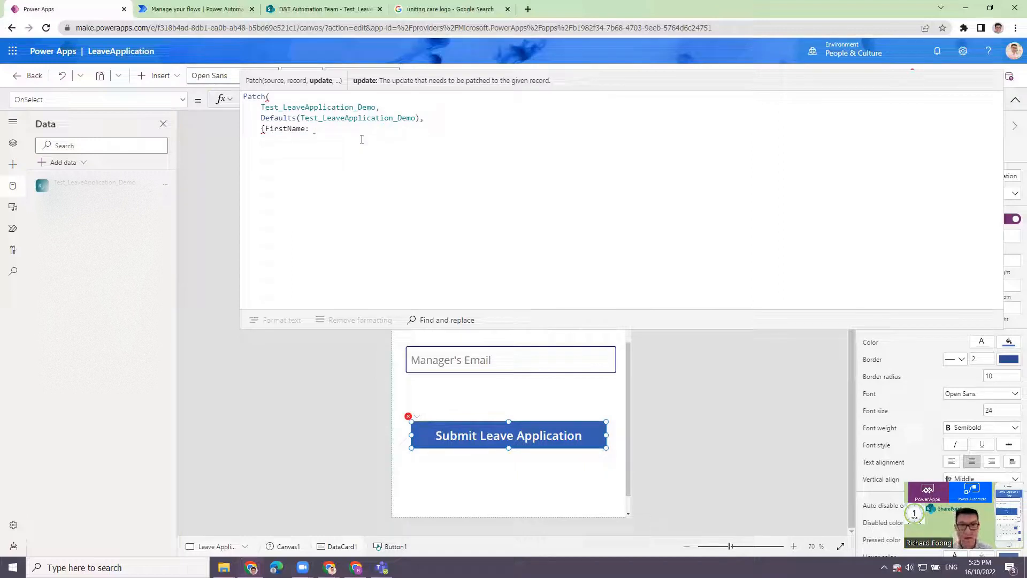
type("Text")
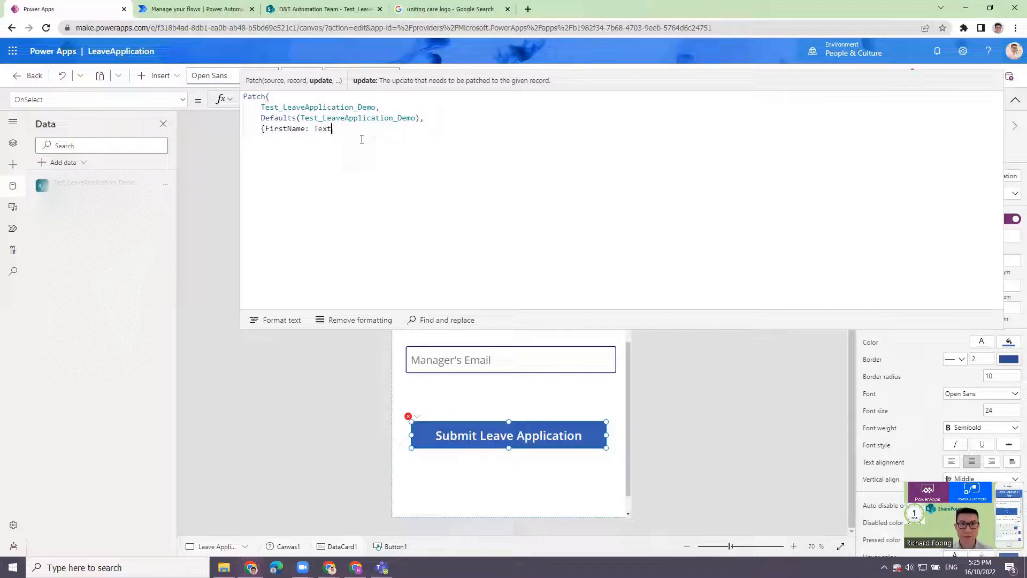
type("Input")
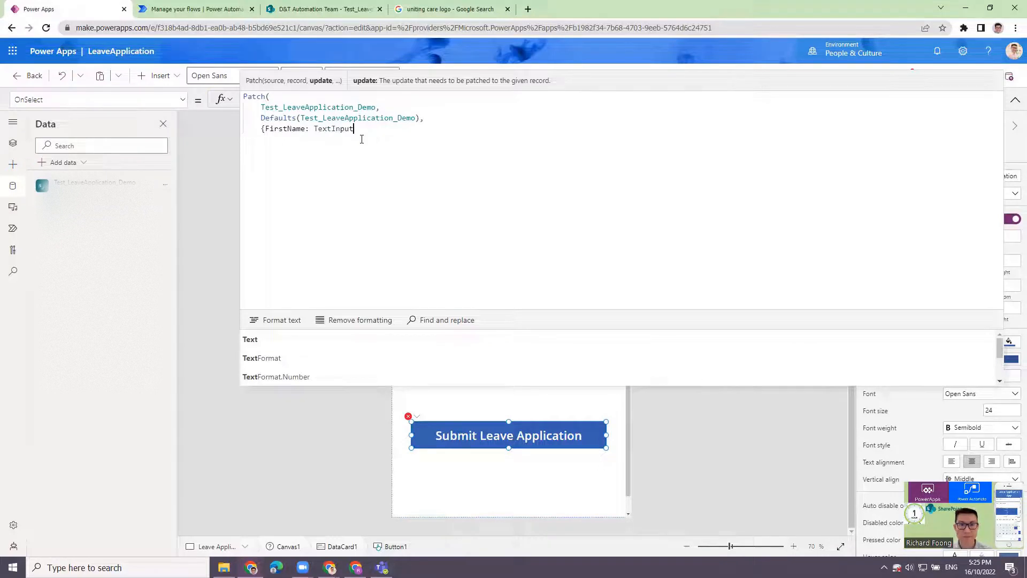
type("_First")
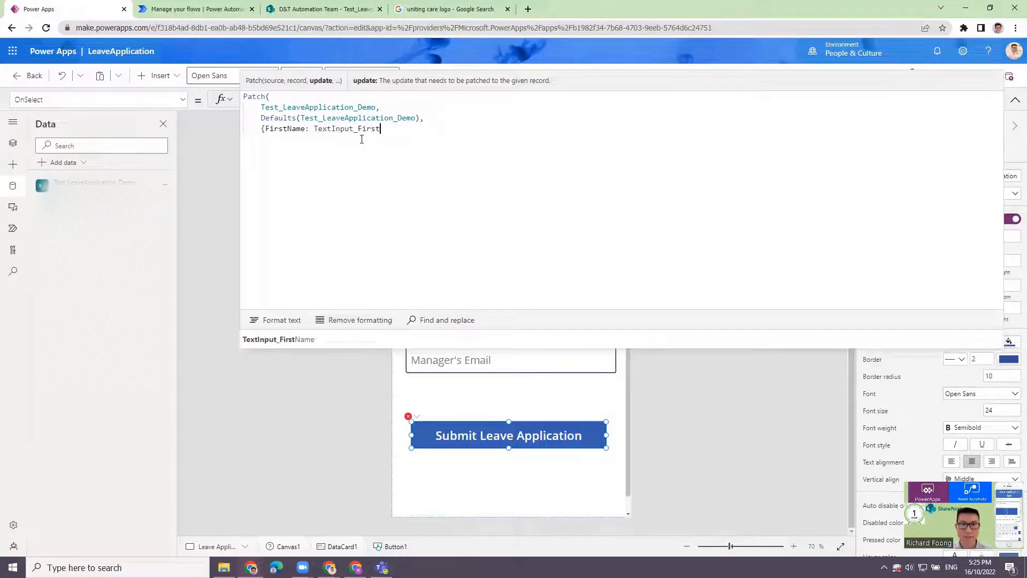
type("Name.")
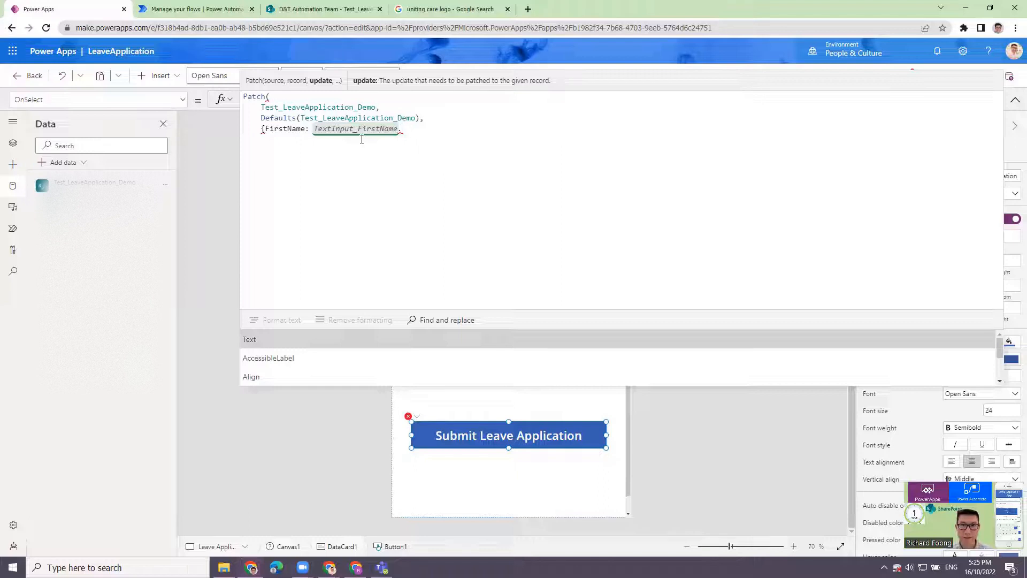
key("Tab")
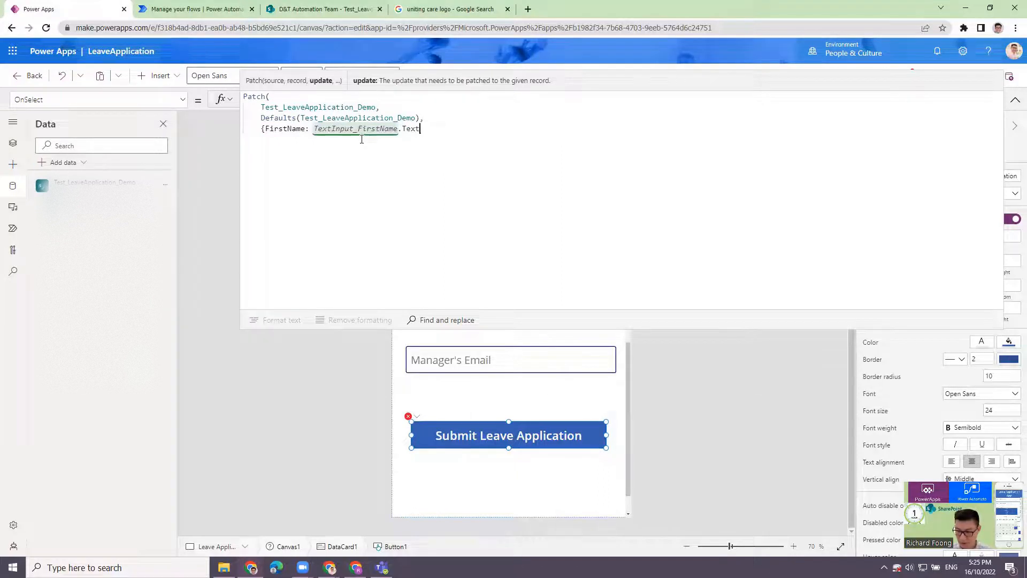
type("},")
key("shift+Return")
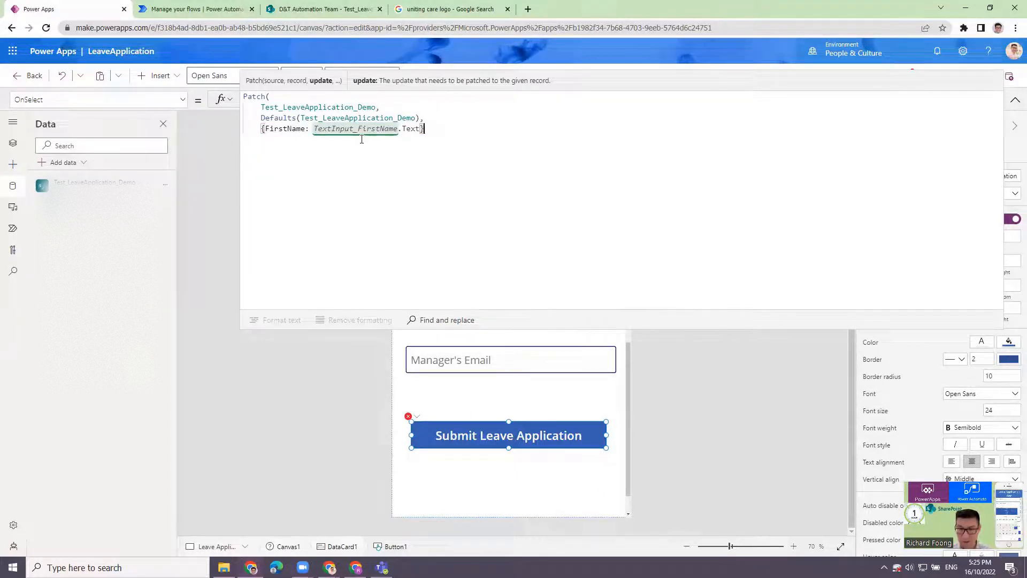
type(",")
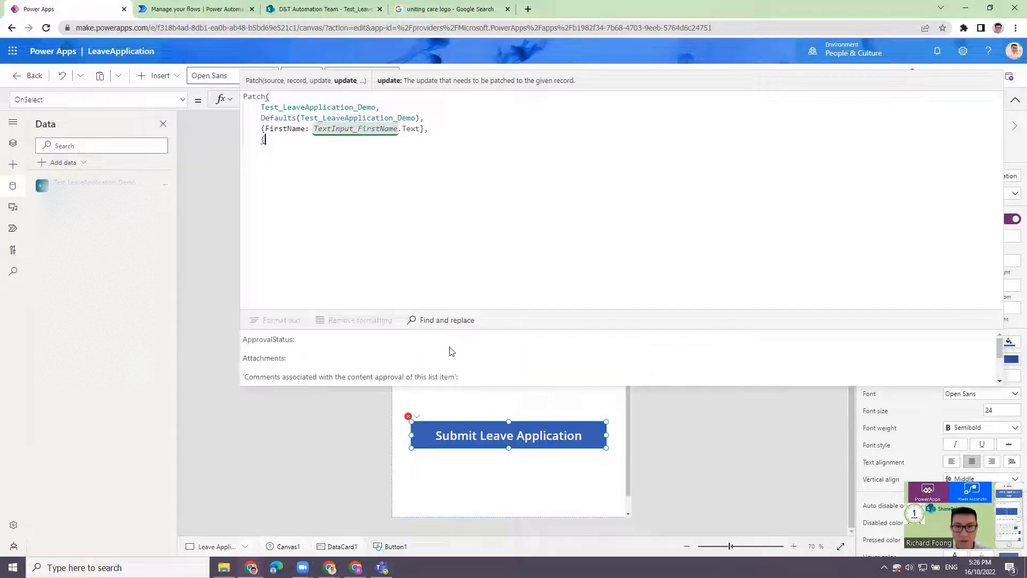
- Inspect the control references for LeaveType, LastDay and FirstDay in the submit button's Patch formula
left_click(562, 437)
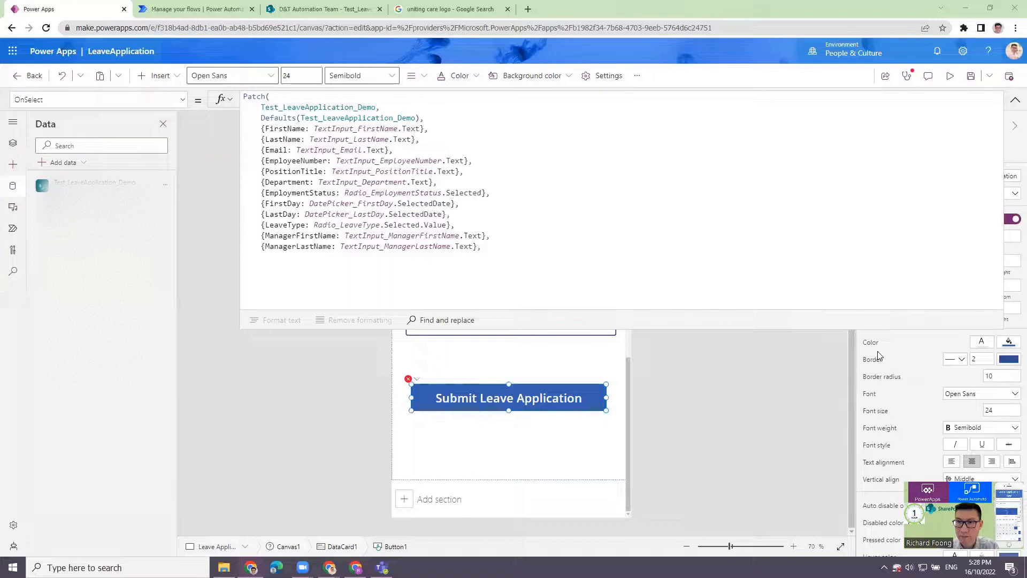
left_click(489, 246)
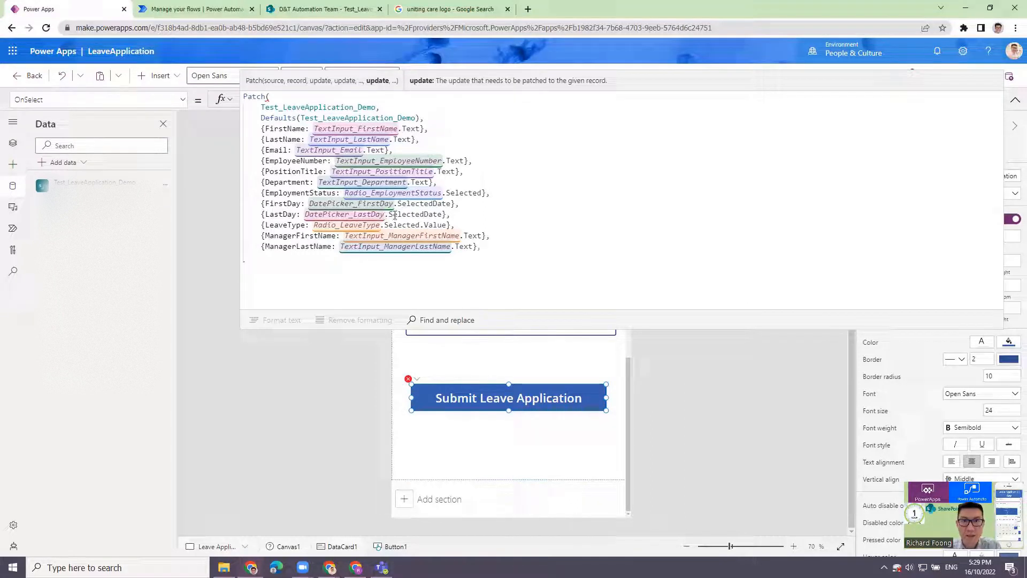
double_click(355, 224)
left_click(338, 215)
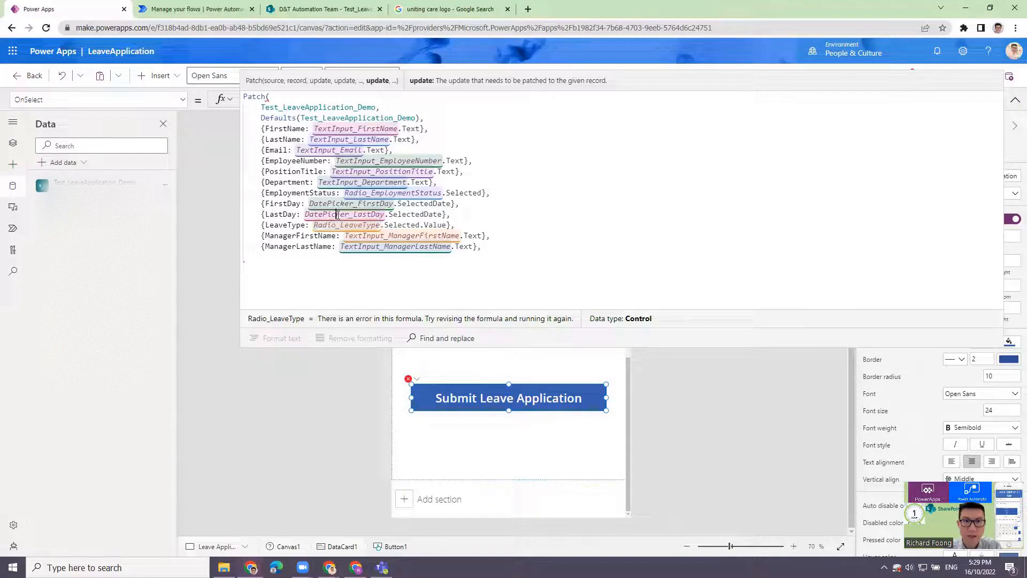
double_click(338, 214)
double_click(340, 203)
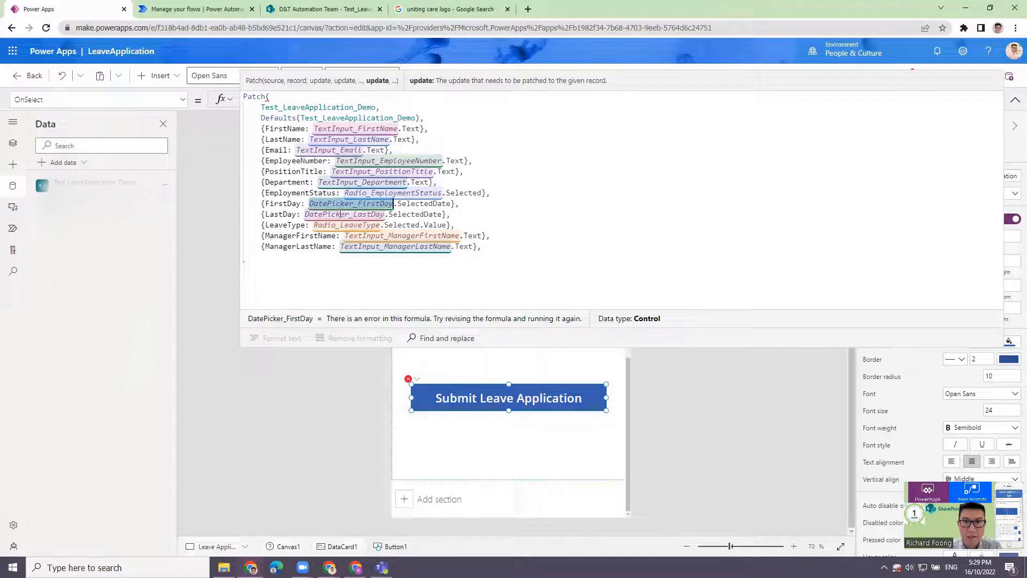
- Check the control names of the Department text input and the Employment Status radio group on the form
left_click(624, 386)
left_click(1015, 103)
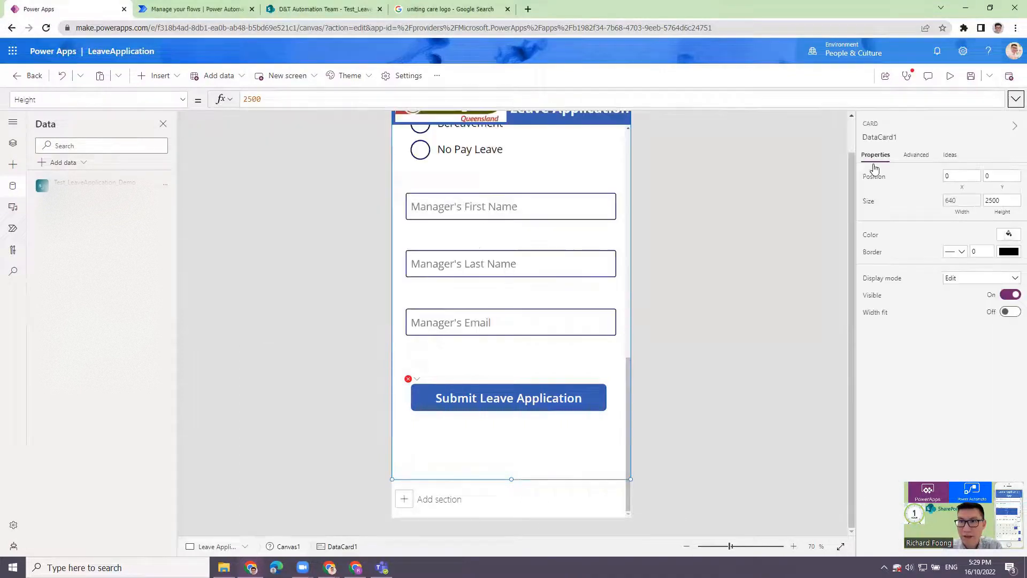
left_click(630, 211)
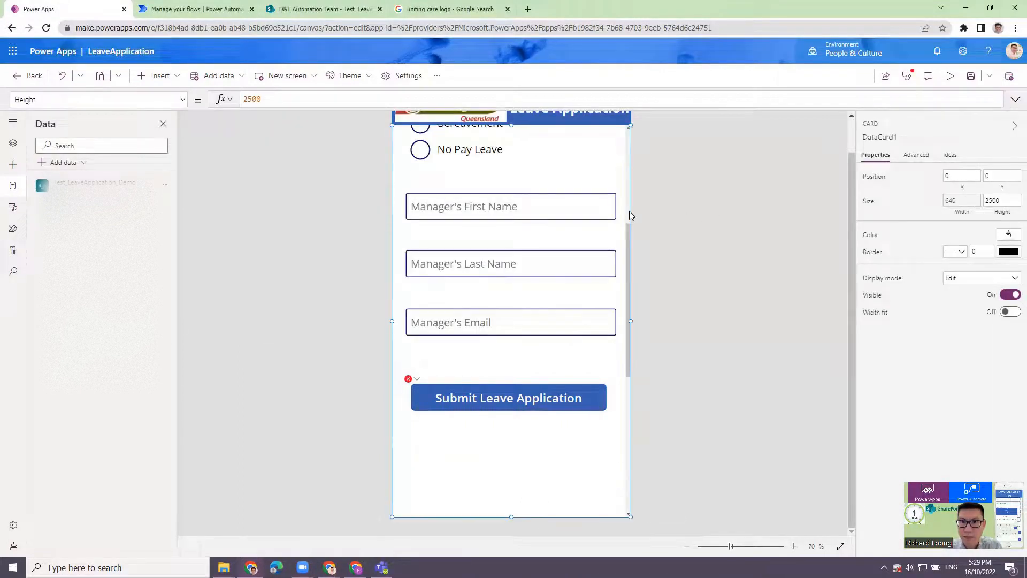
scroll(630, 211, "up", 5)
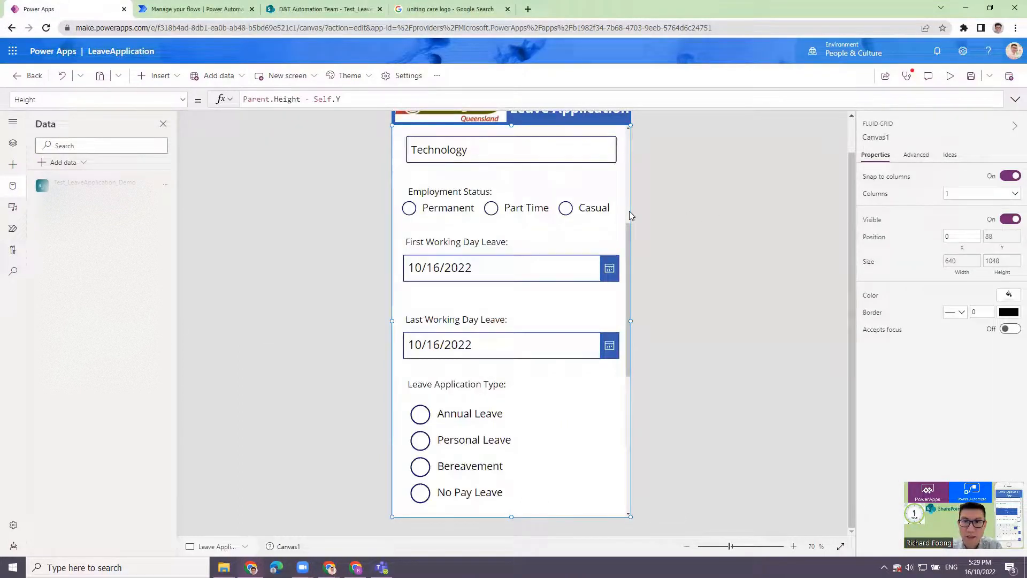
left_click(541, 151)
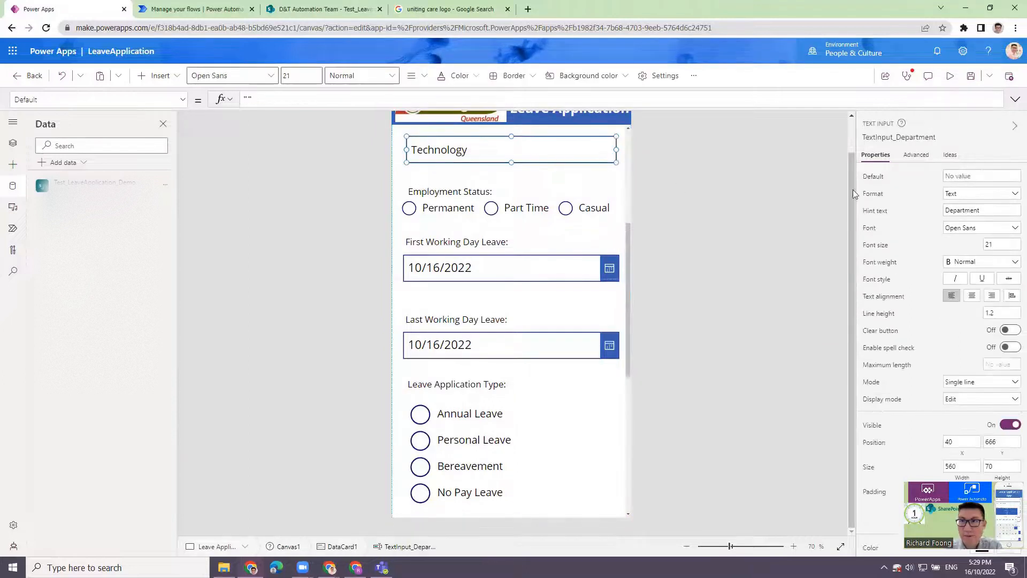
left_click(874, 139)
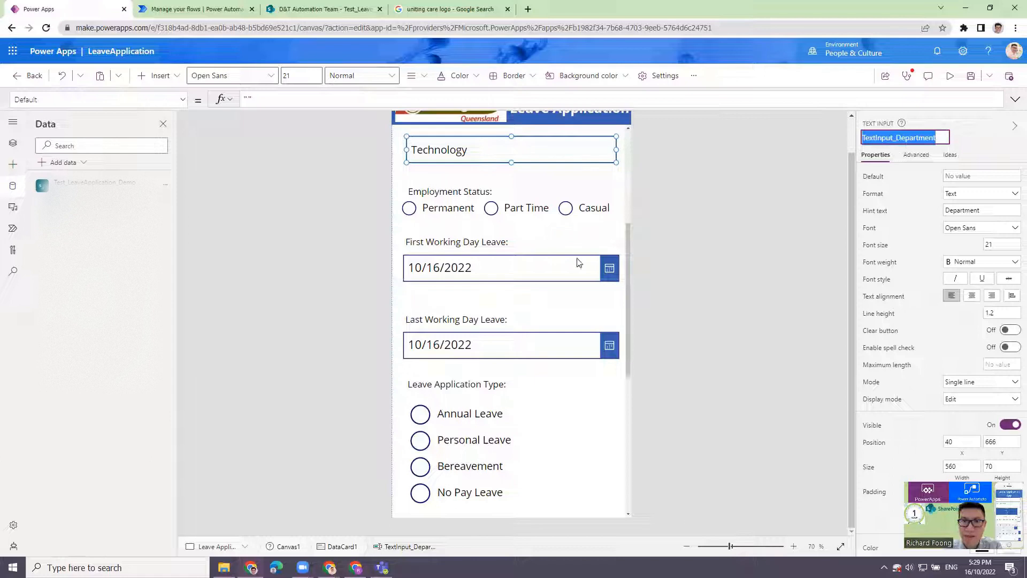
left_click(514, 215)
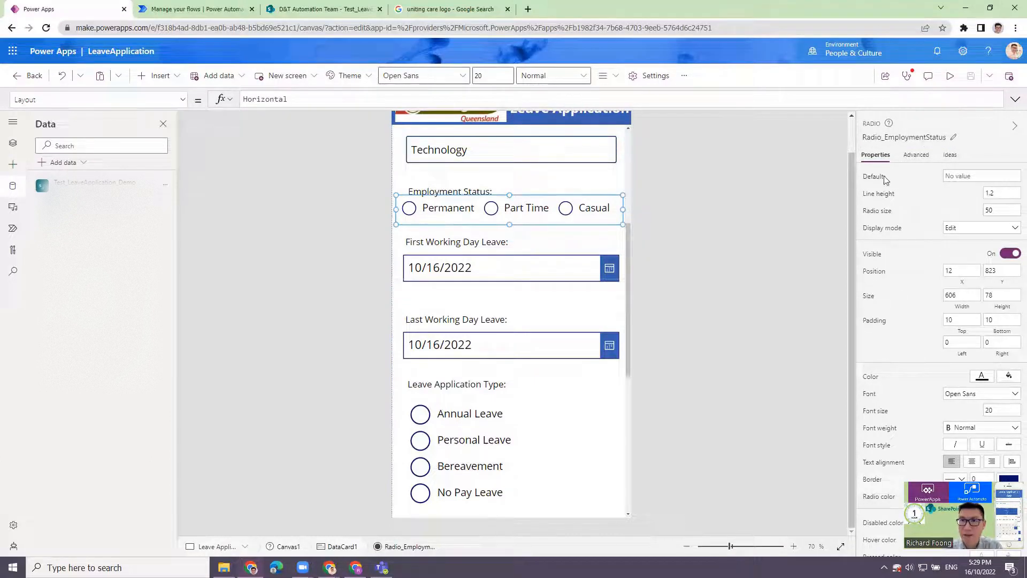
- Replace the trailing comma after the ManagerLastName entry in the submit button's Patch formula with a closing parenthesis and semicolon
scroll(518, 421, "down", 5)
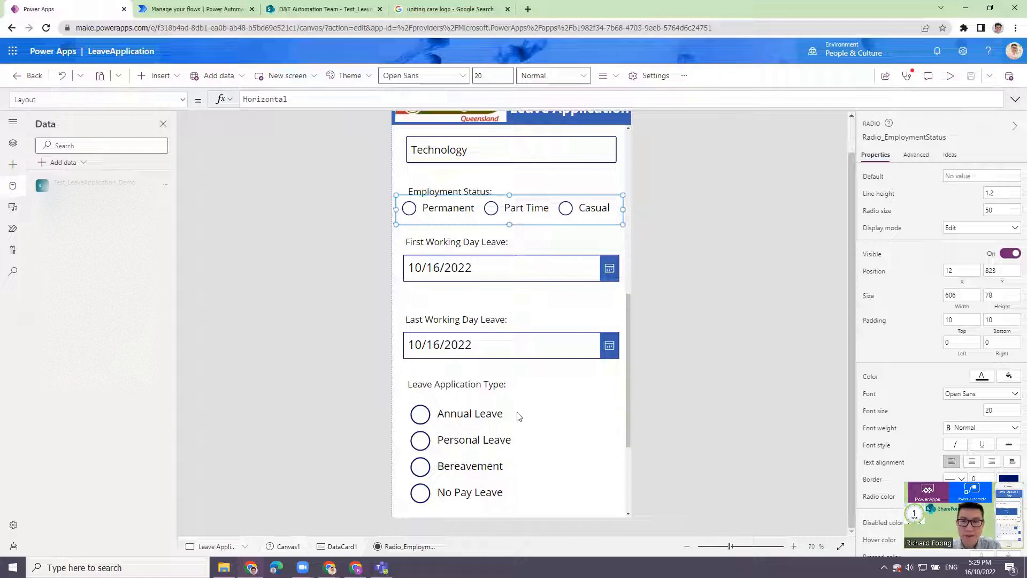
left_click(523, 480)
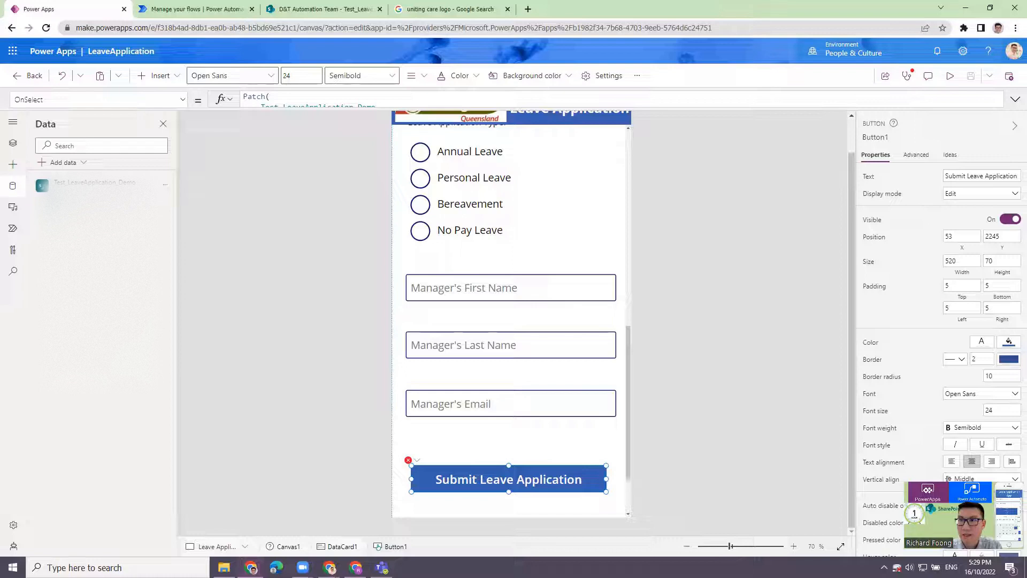
left_click(1015, 99)
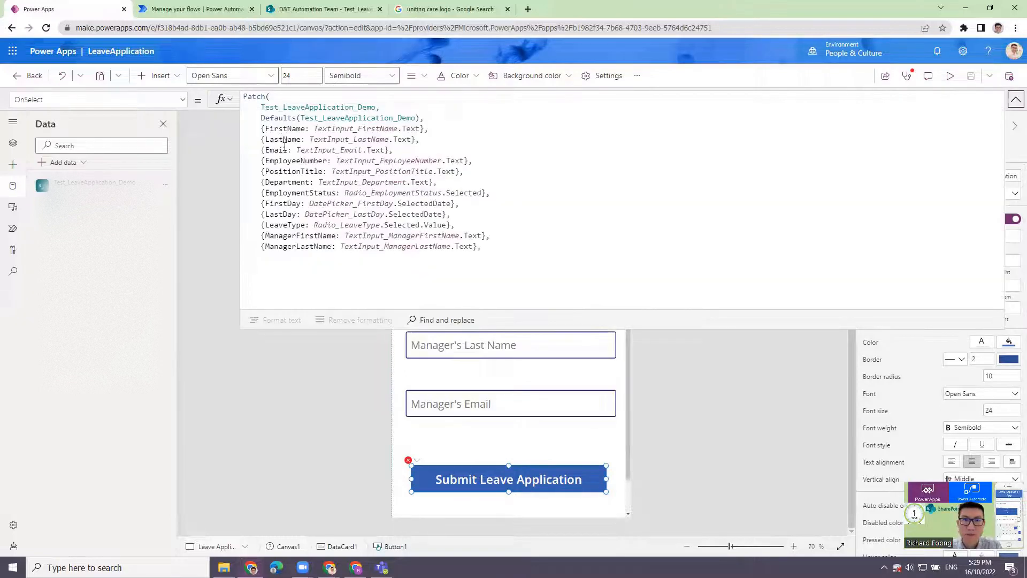
left_click(523, 251)
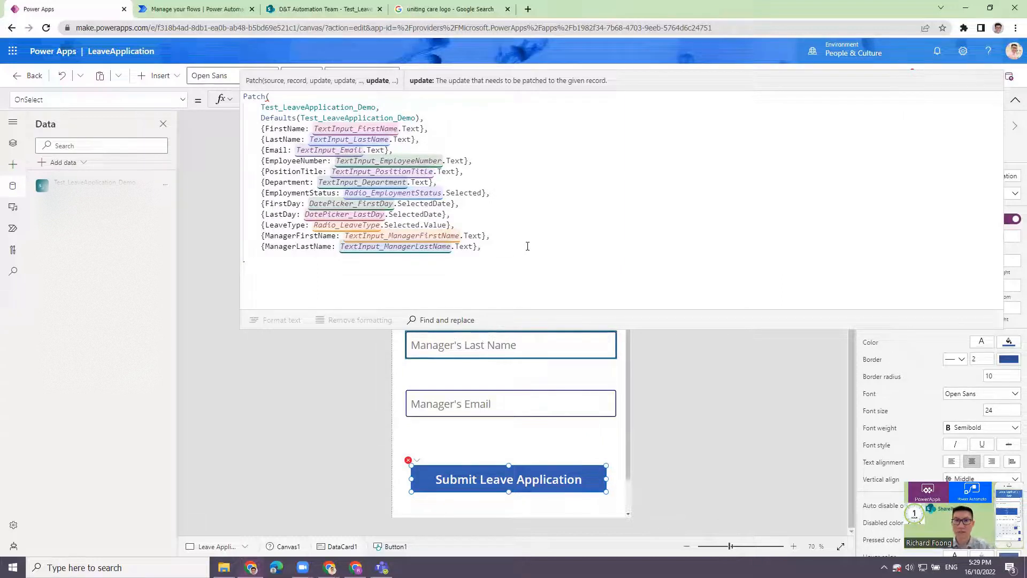
key("BackSpace")
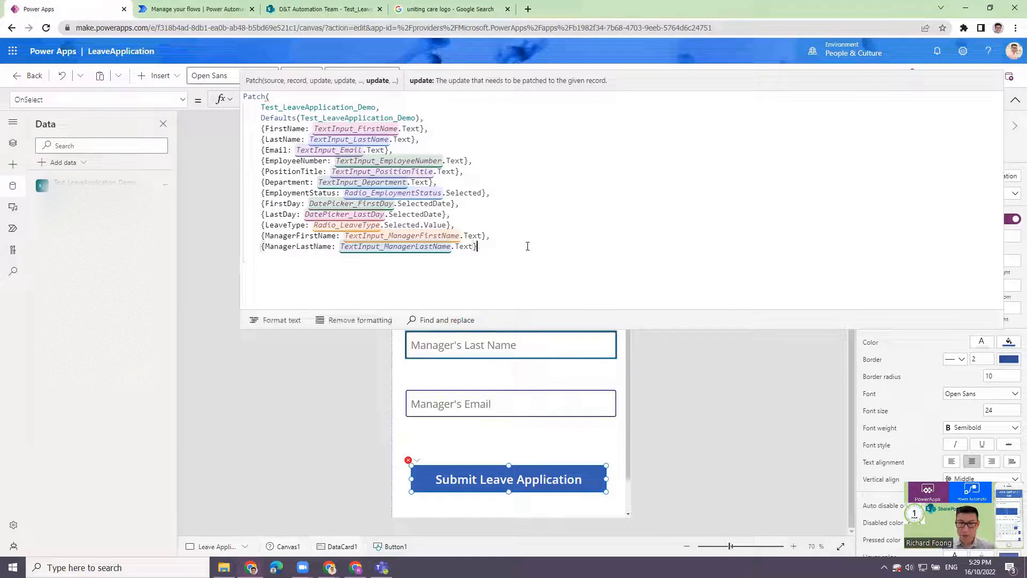
type(");")
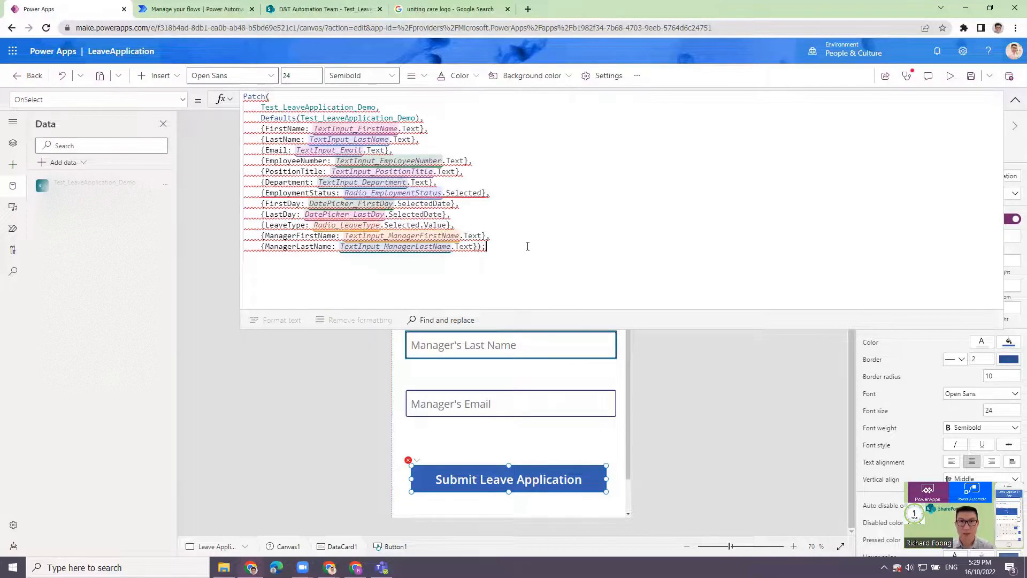
- Remove the closing parenthesis and semicolon at the end of the Patch formula and enter them again
key("BackSpace")
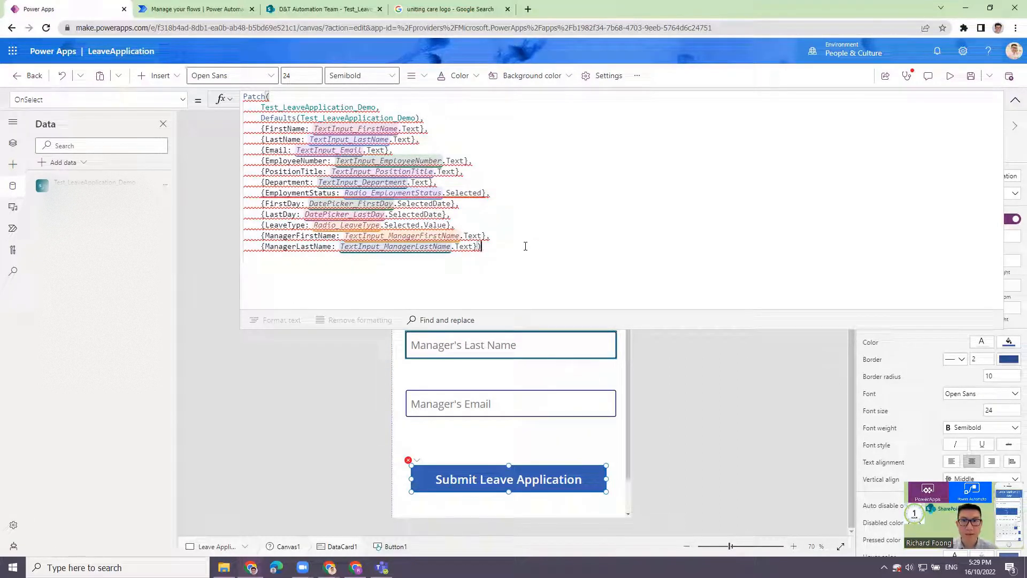
key("BackSpace")
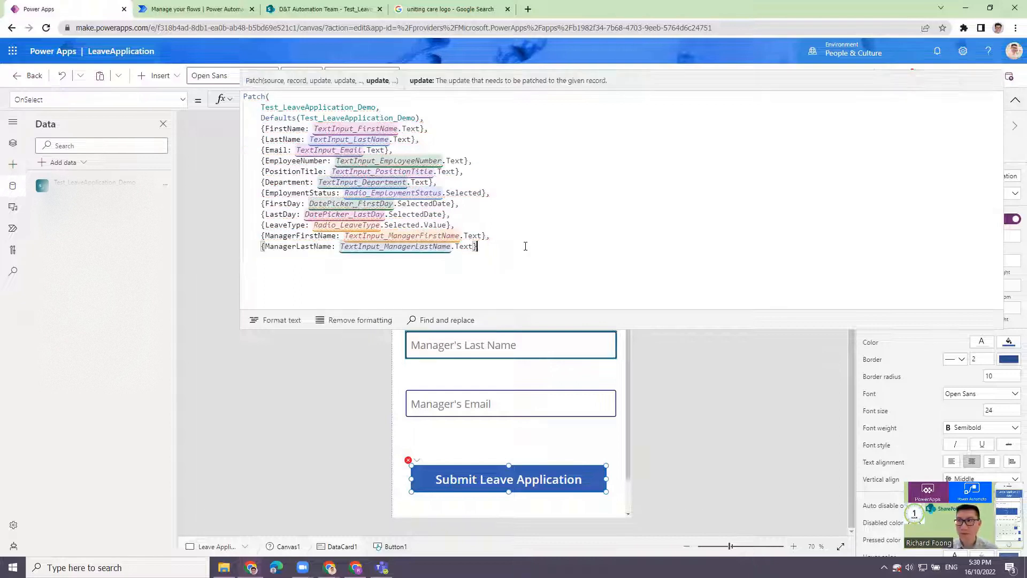
type(")")
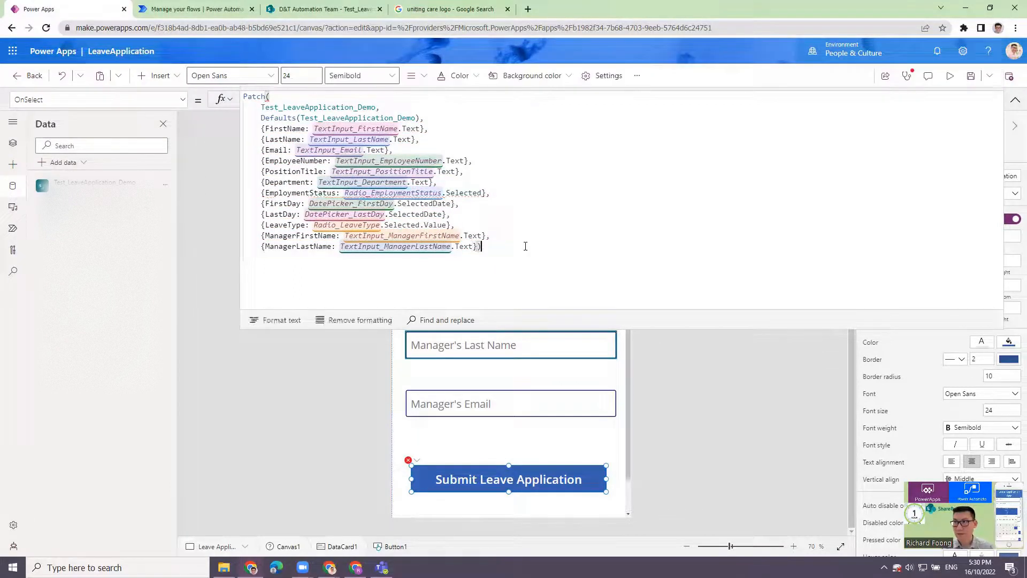
type(";")
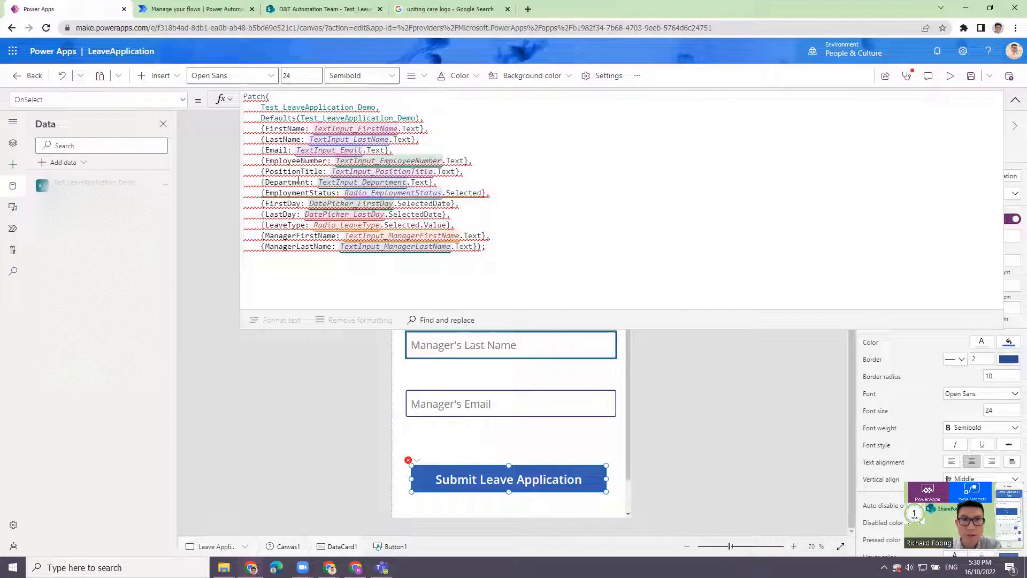
- Check the Patch formula line by line, from the Defaults argument to the ManagerLastName entry, for the invalid argument
left_click(296, 248)
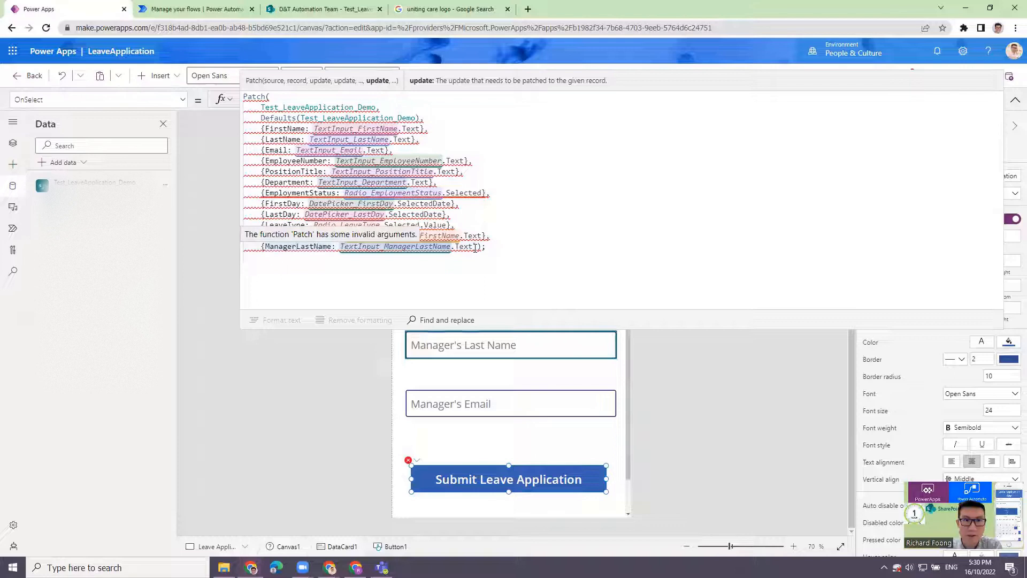
left_click(287, 257)
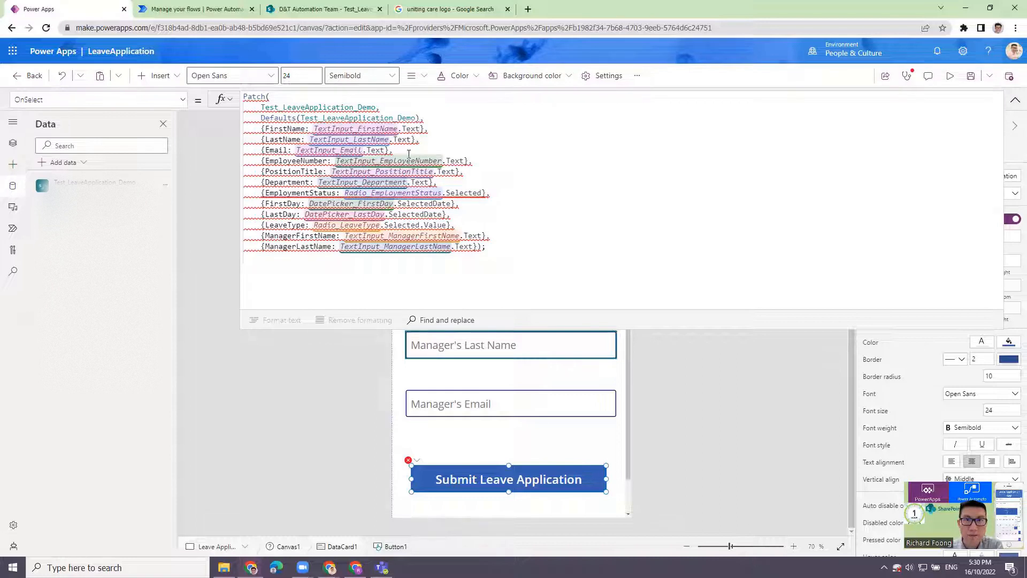
left_click(437, 117)
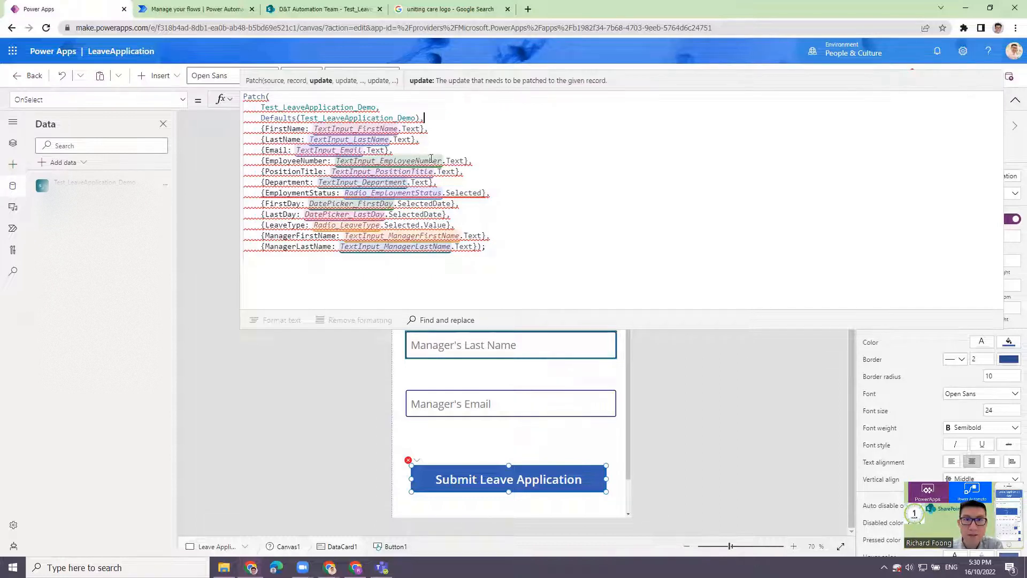
left_click(409, 151)
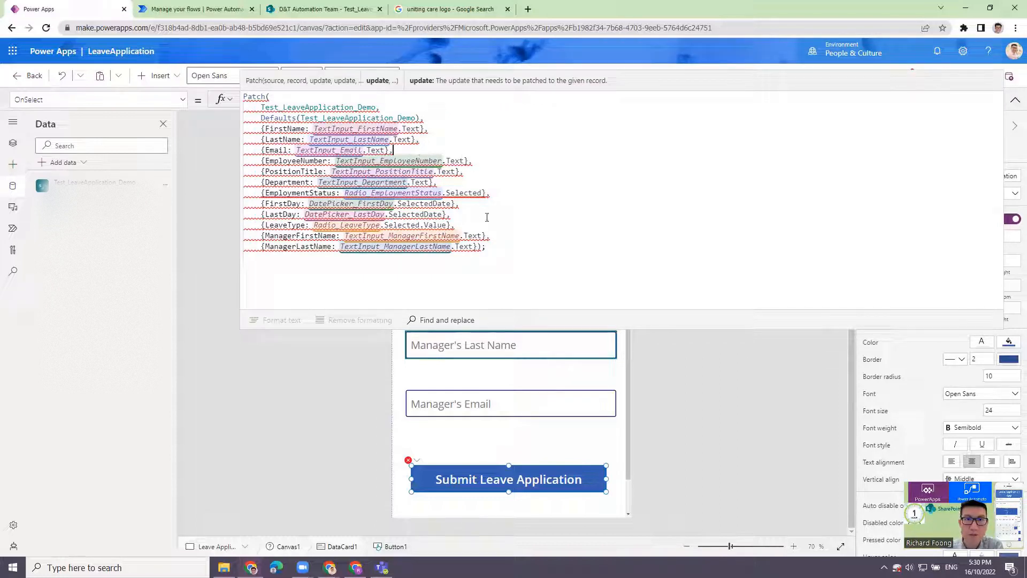
left_click(470, 218)
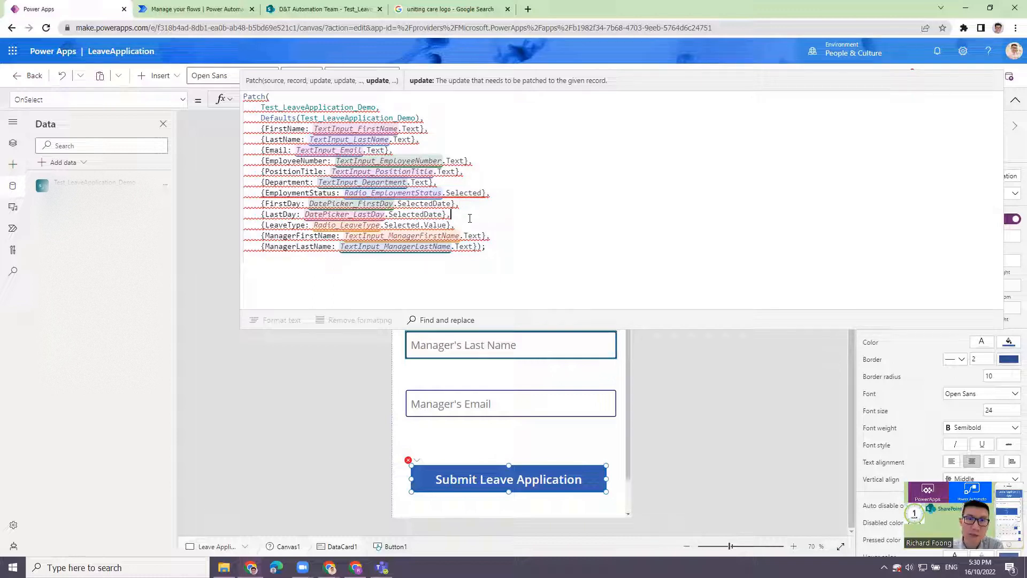
left_click(491, 237)
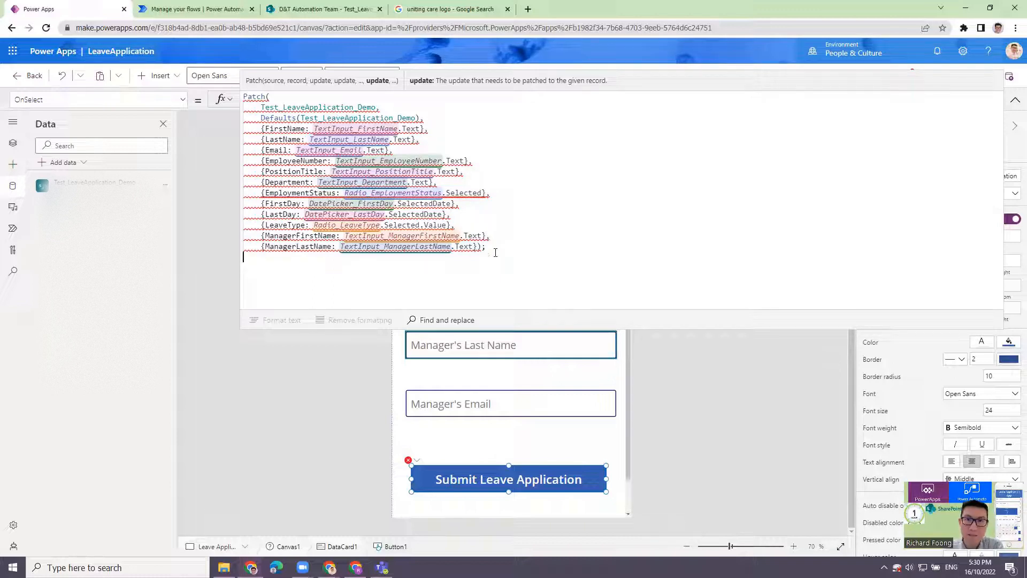
left_click(493, 245)
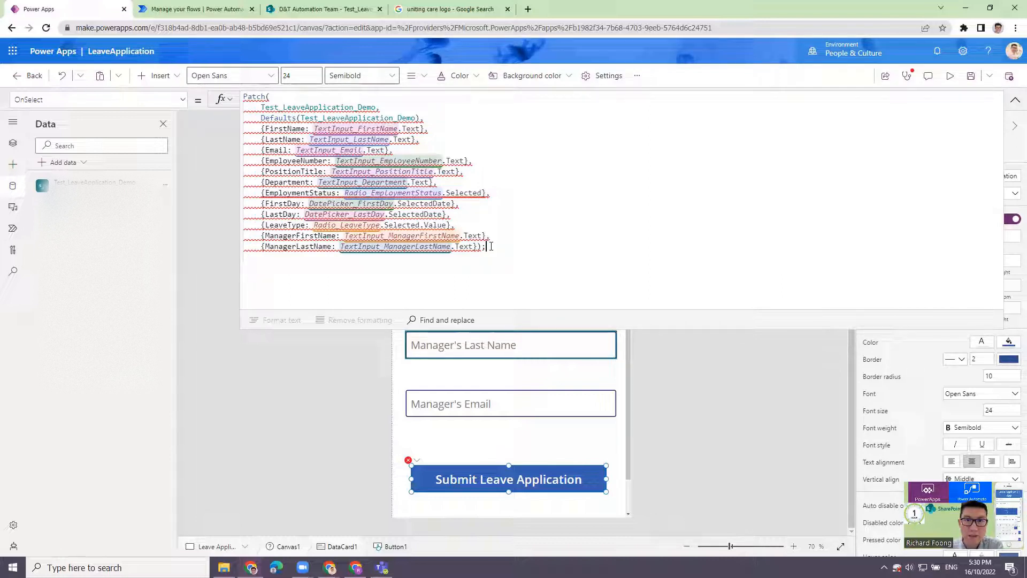
left_click(484, 247)
type(";")
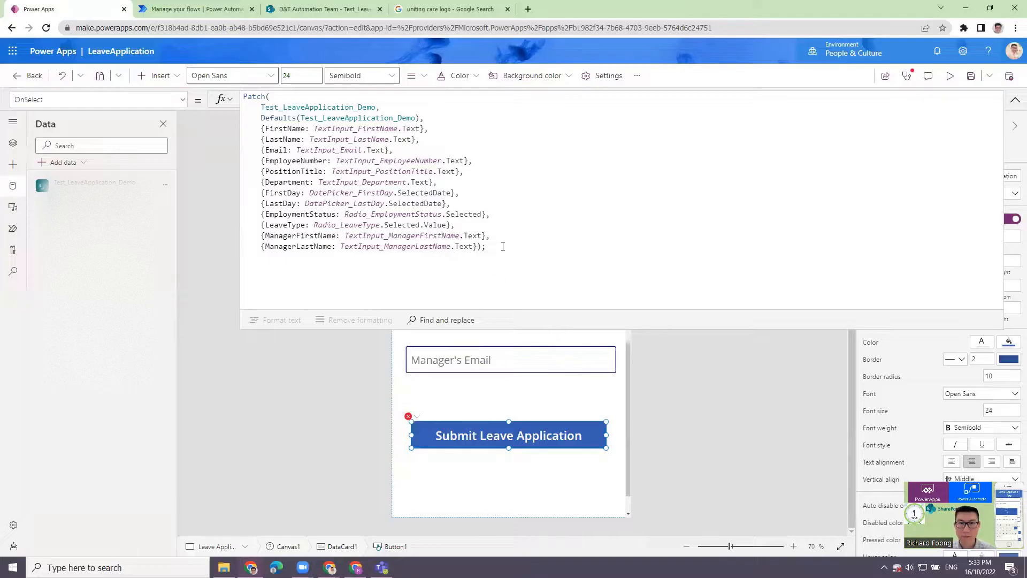
- Try re-entering the closing parenthesis and semicolon after the ManagerLastName entry to narrow down the formula error
key("BackSpace")
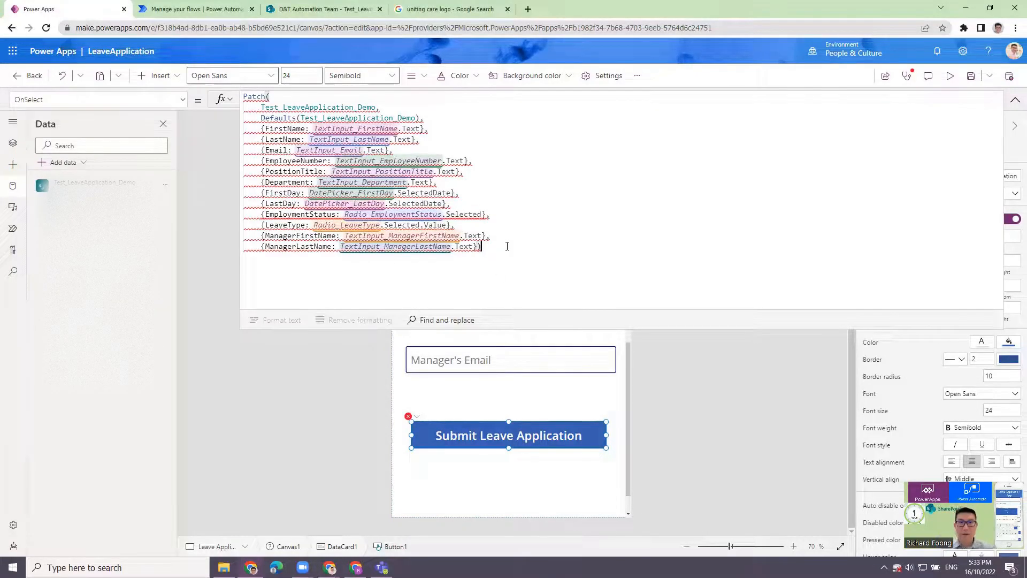
key("BackSpace")
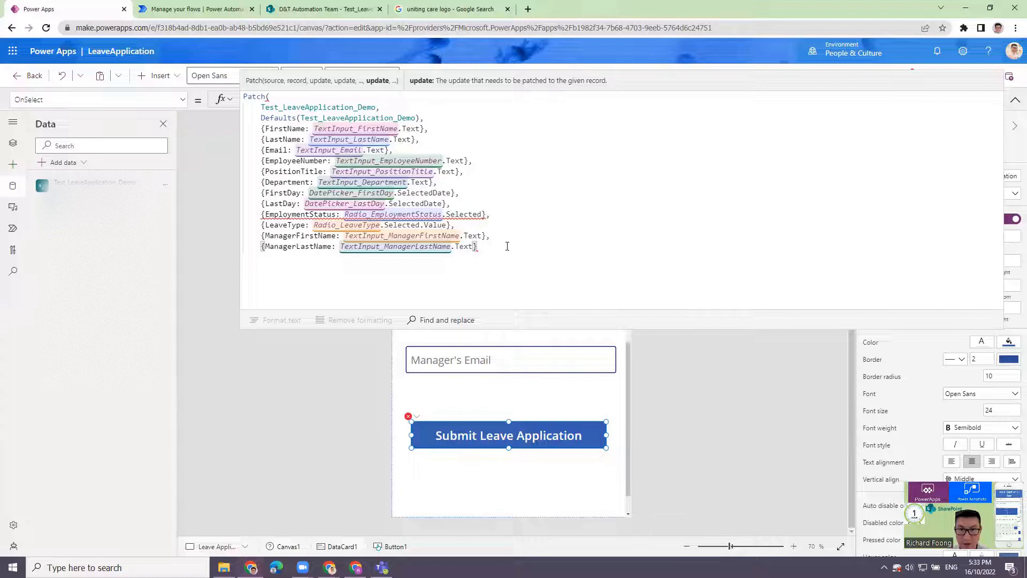
type(");")
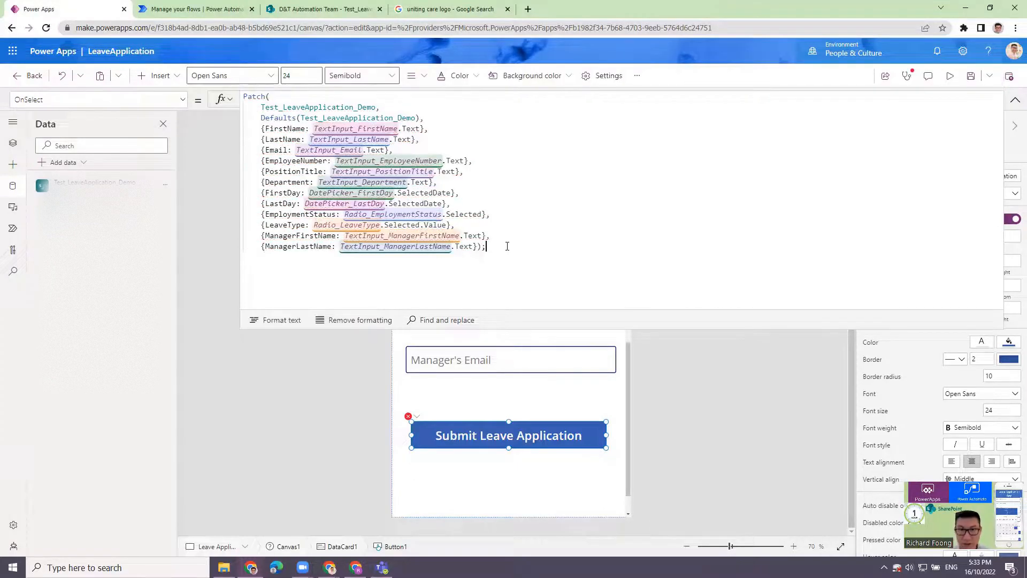
key("Left")
key("Right")
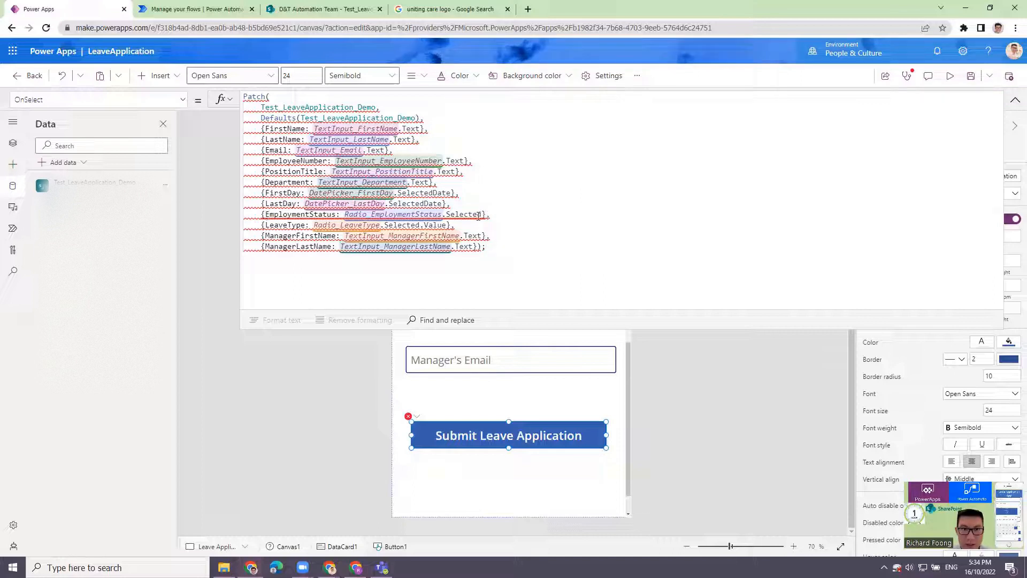
- Change the EmploymentStatus entry to Radio_EmploymentStatus.Selected.Value and close the Patch formula with a parenthesis and semicolon
key("BackSpace")
key("BackSpace")
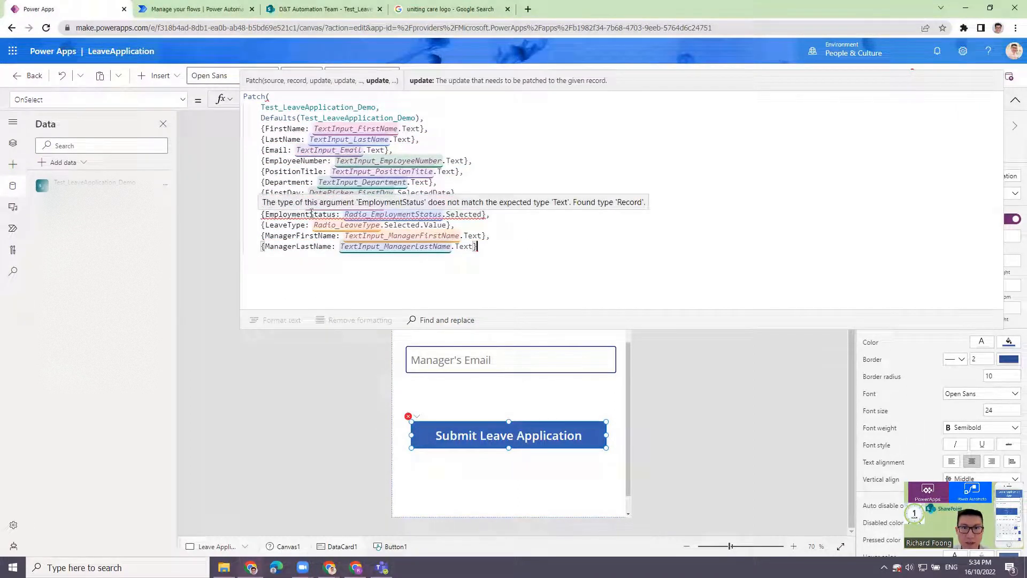
left_click(483, 215)
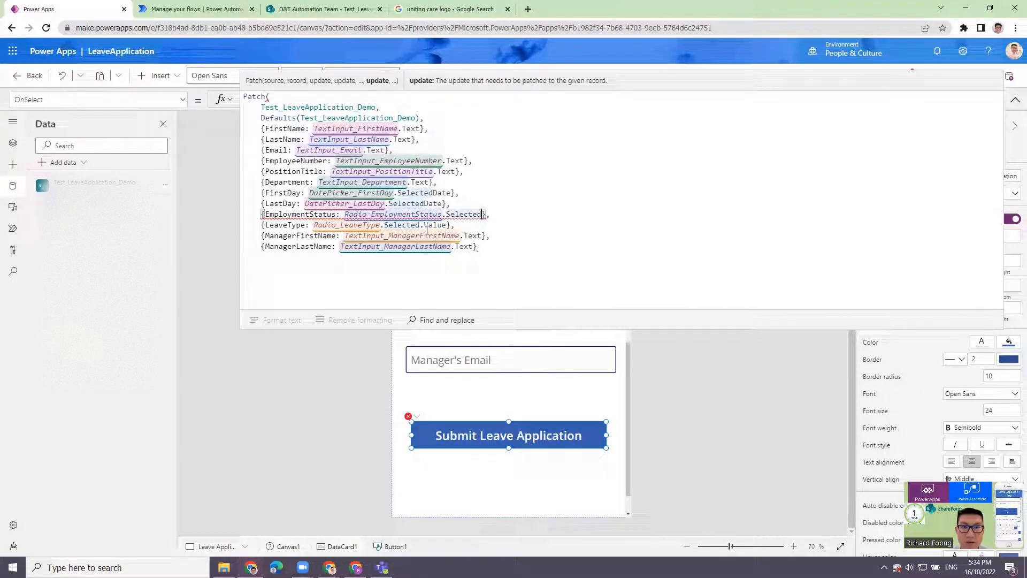
type(".value")
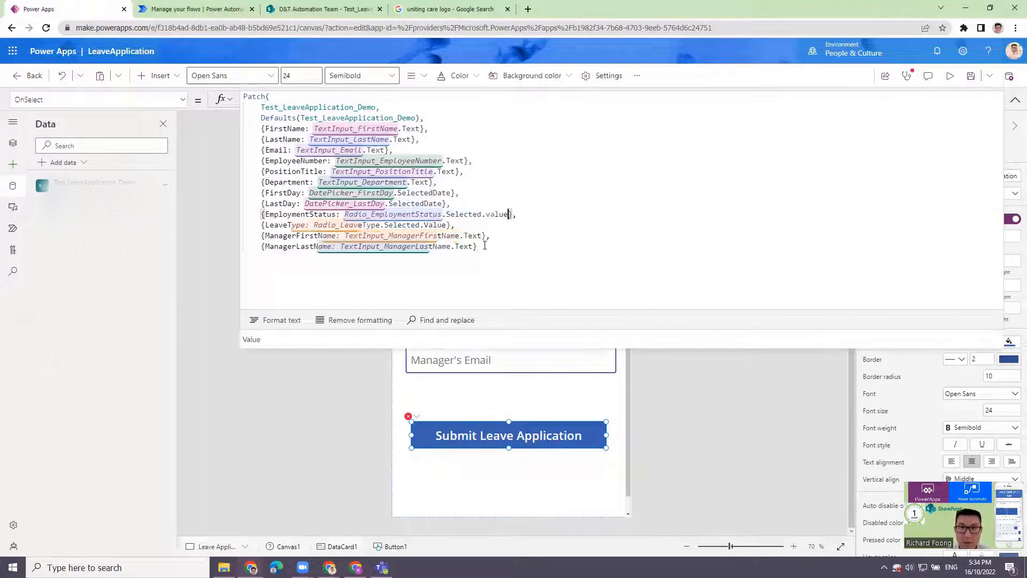
left_click(260, 344)
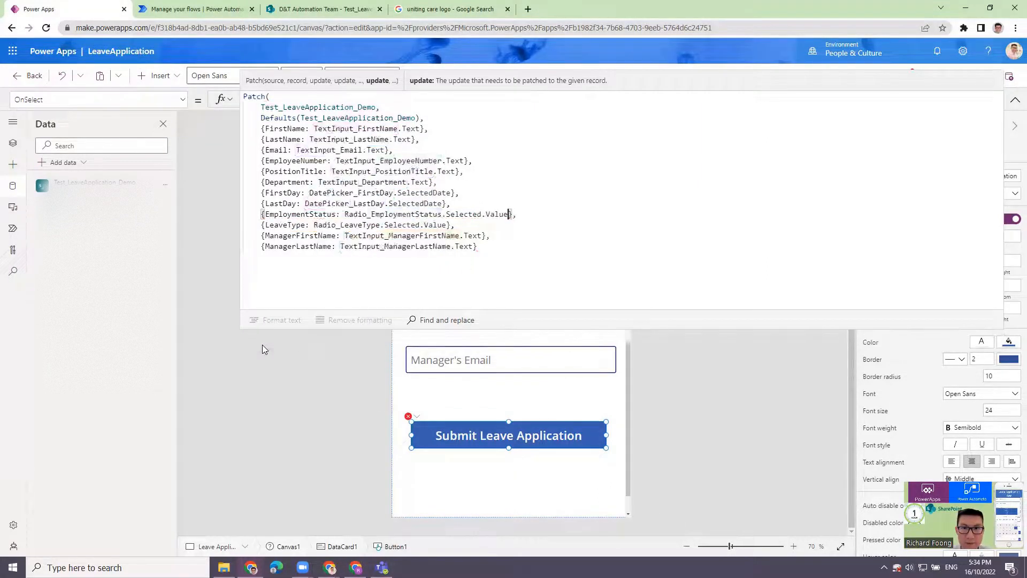
left_click(515, 242)
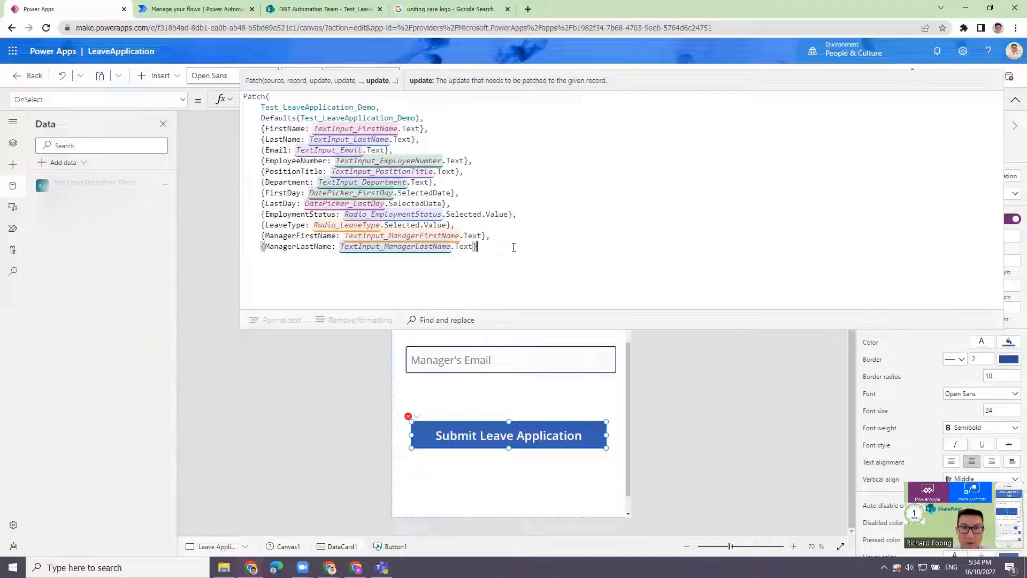
type(");")
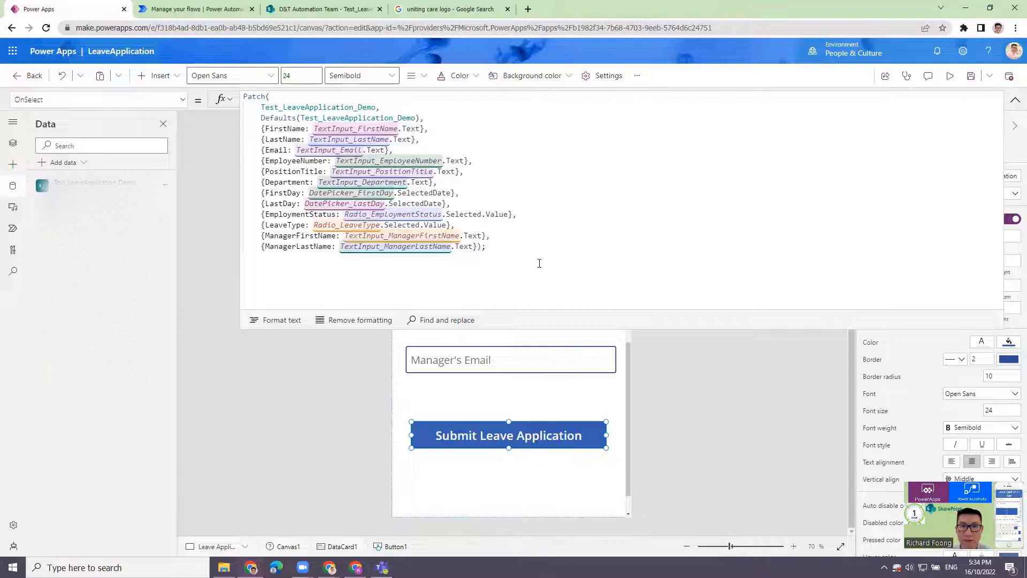
- Save the LeaveApplication app and start its preview
left_click(674, 370)
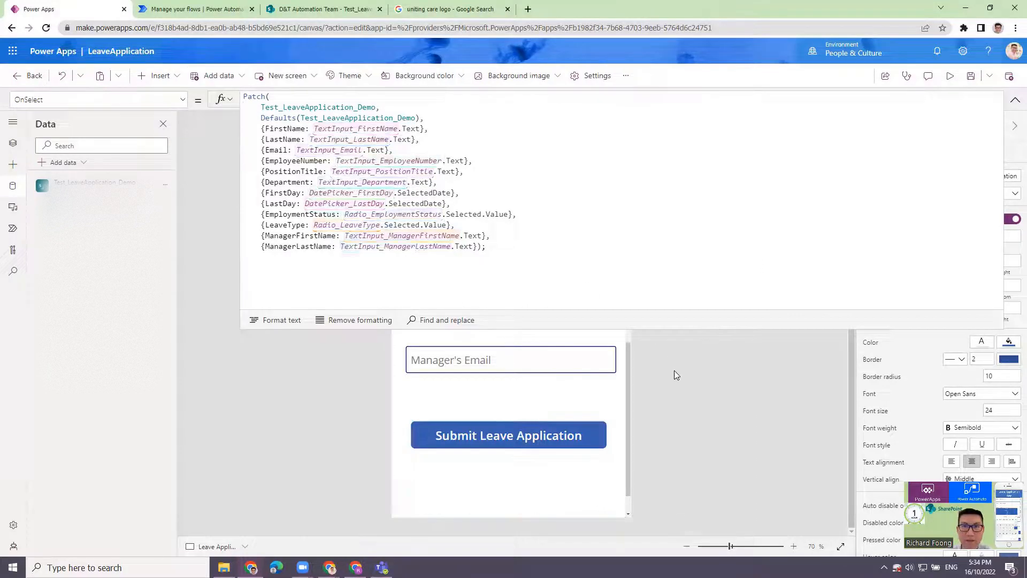
left_click(971, 76)
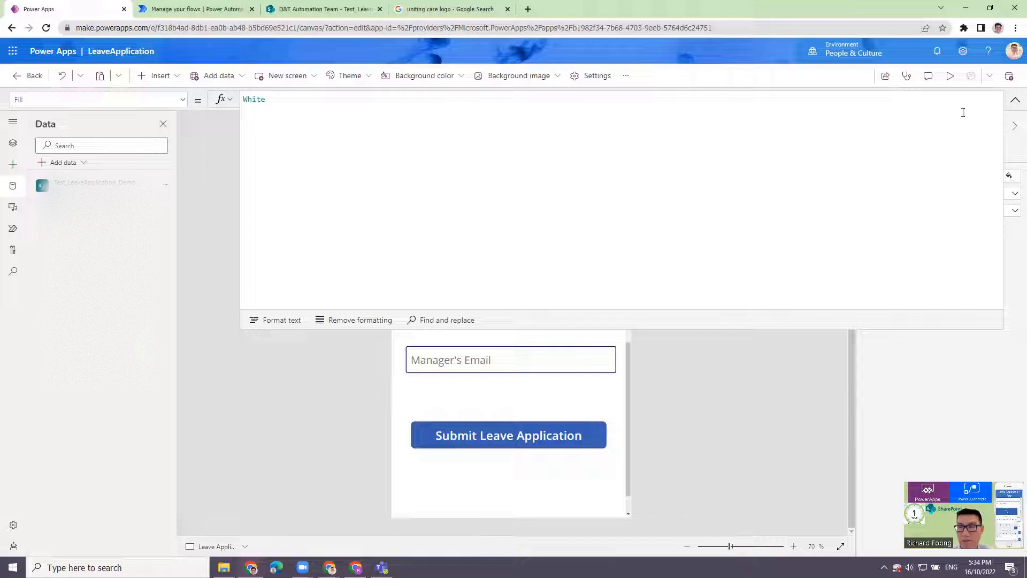
left_click(949, 76)
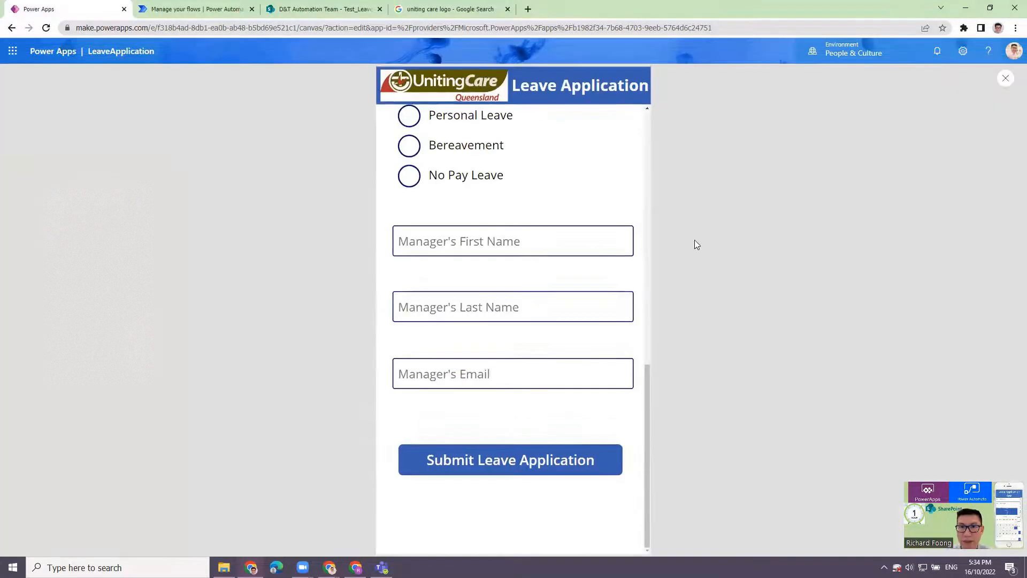
- Set the Employment Status to Permanent in the previewed leave form
scroll(648, 277, "up", 10)
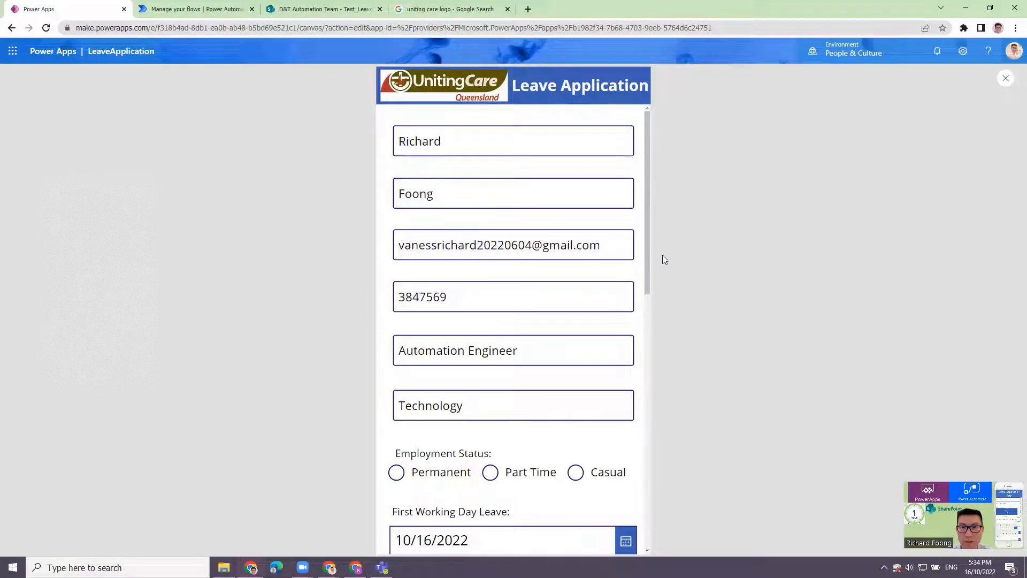
scroll(648, 245, "down", 3)
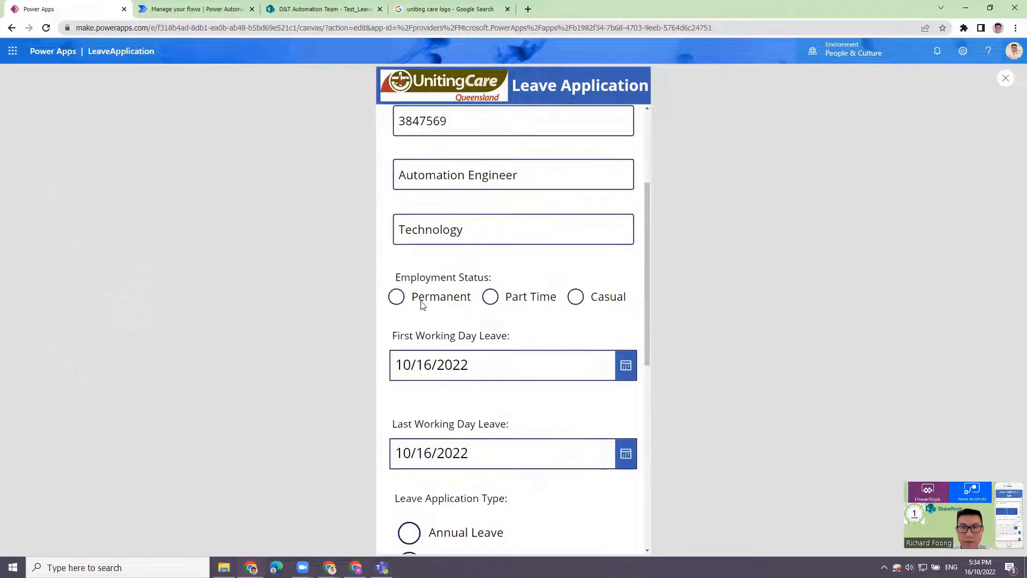
left_click(397, 299)
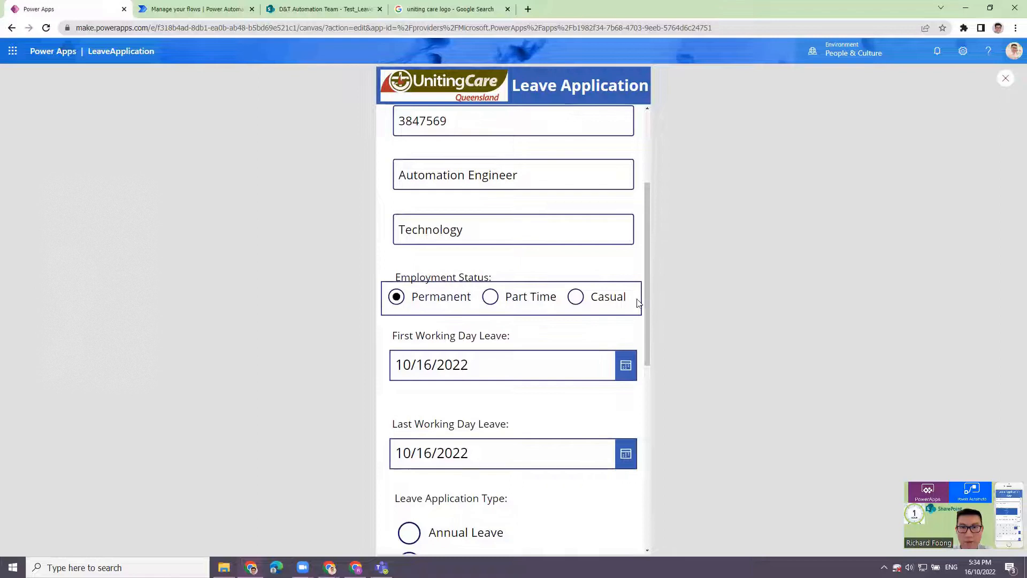
scroll(648, 303, "down", 3)
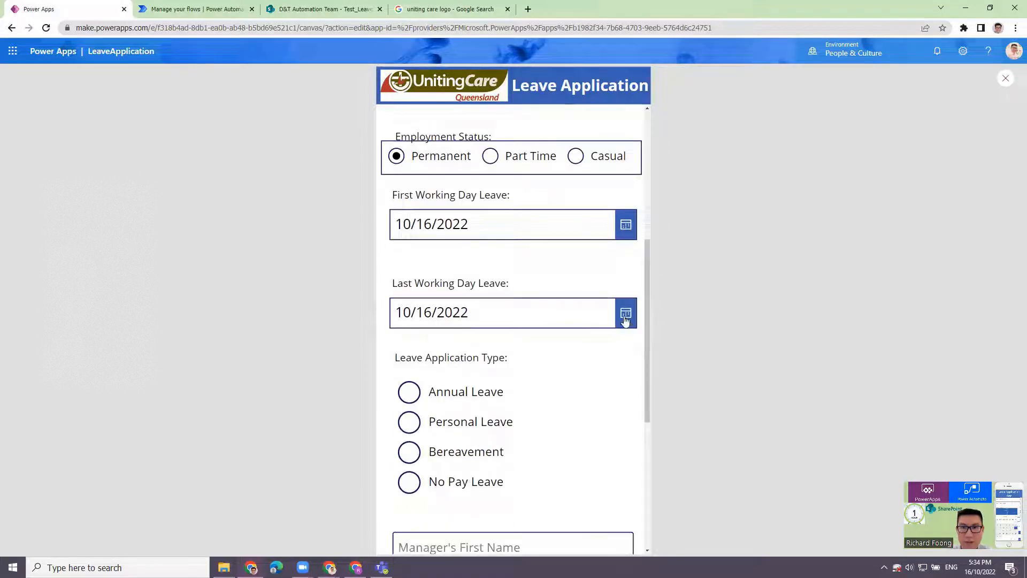
- Set the Last Working Day Leave to 10/26/2022 and the Leave Application Type to Annual Leave
left_click(625, 319)
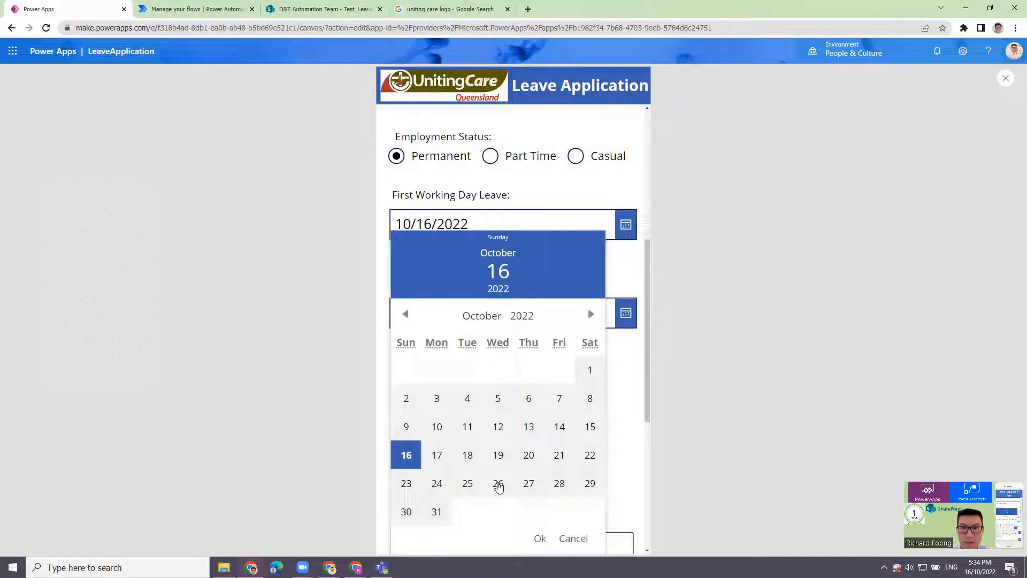
left_click(505, 489)
left_click(505, 489)
left_click(410, 392)
- Fill in the manager's first name, last name and e-mail in the previewed leave form
scroll(457, 405, "down", 3)
left_click(461, 373)
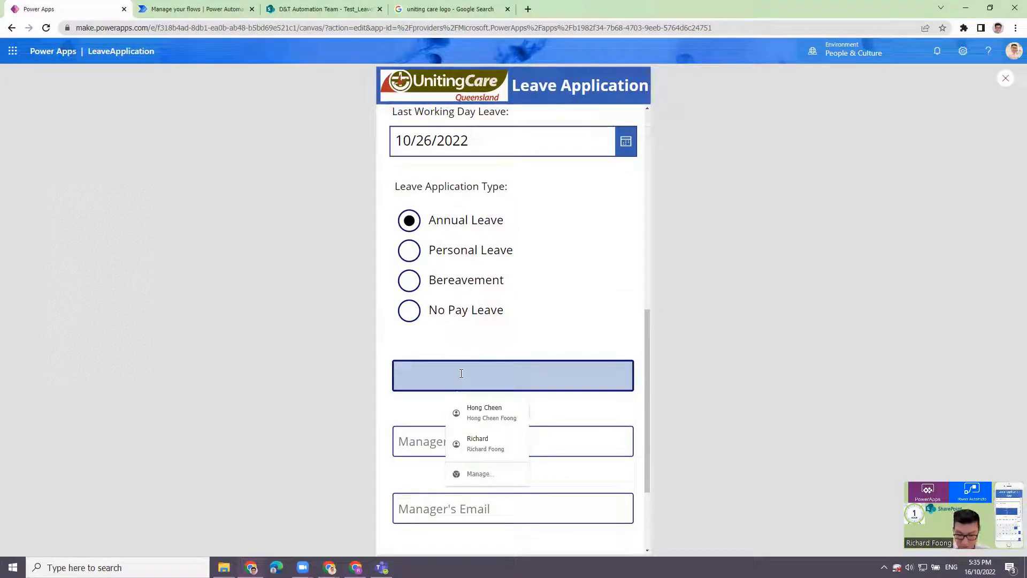
type("John")
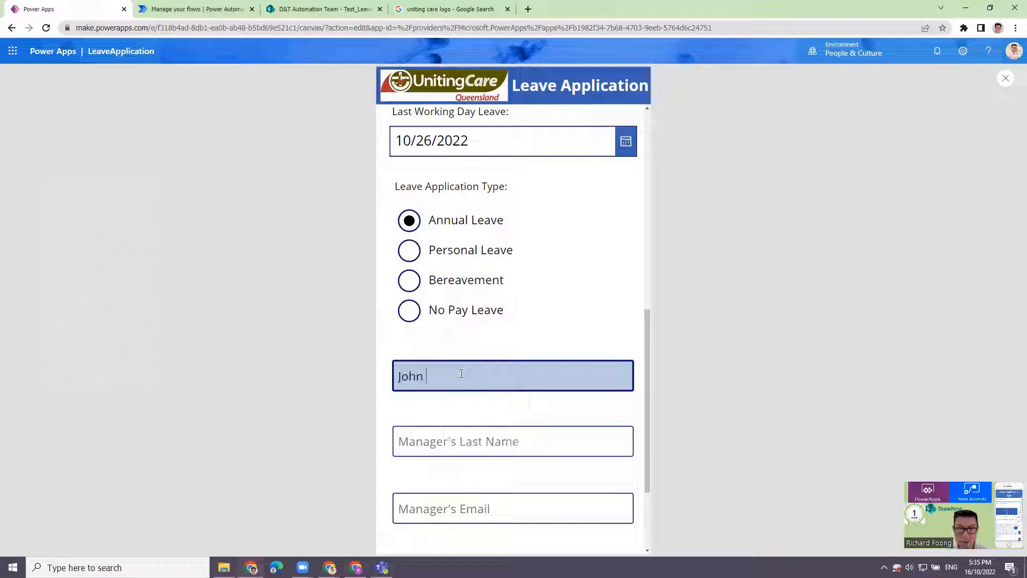
key("Tab")
type("Smith")
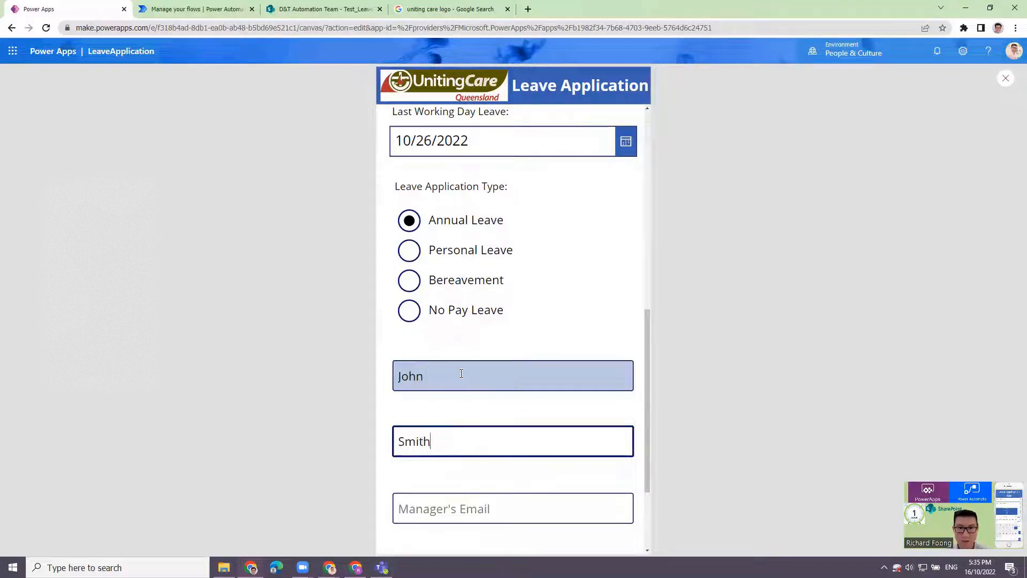
key("Tab")
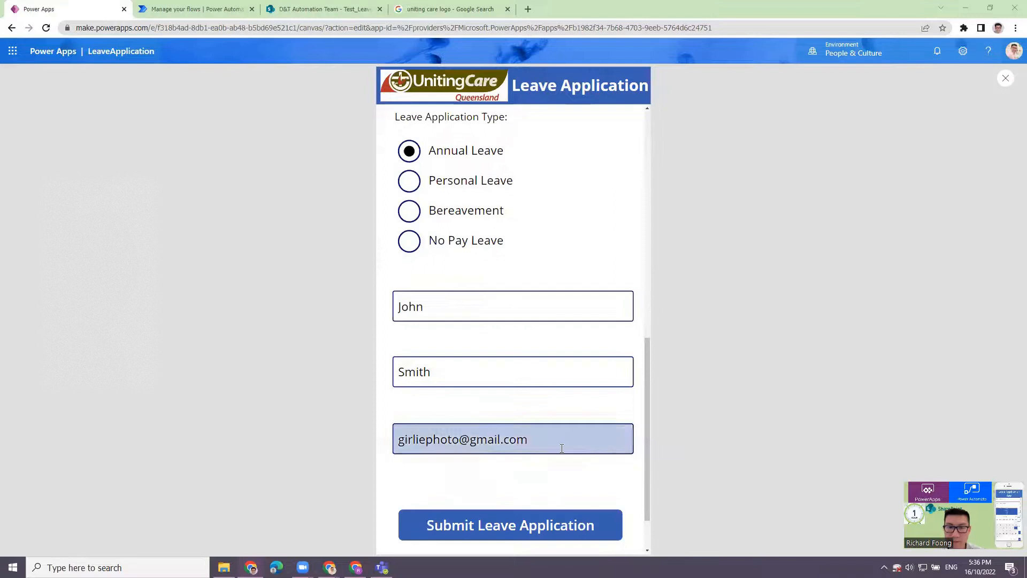
left_click(420, 443)
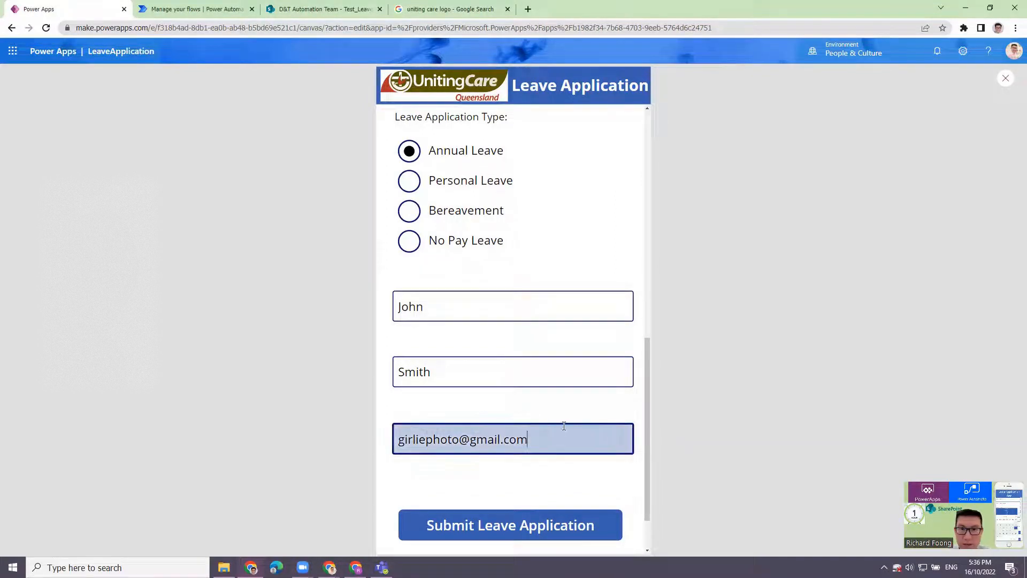
- Review the completed leave form and submit the leave application
left_click_drag(645, 366, 667, 123)
left_click_drag(647, 235, 649, 506)
left_click(540, 375)
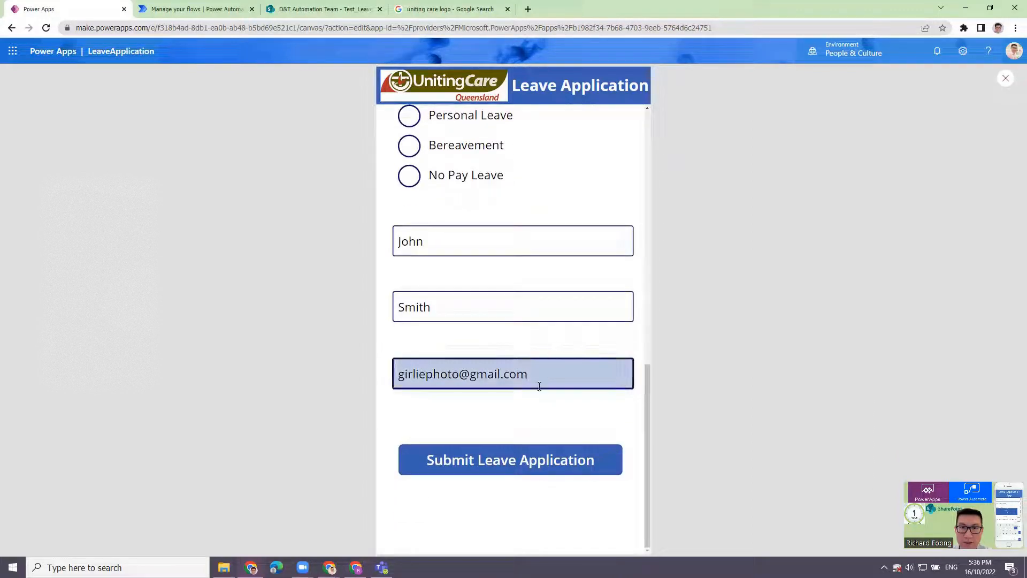
left_click(539, 468)
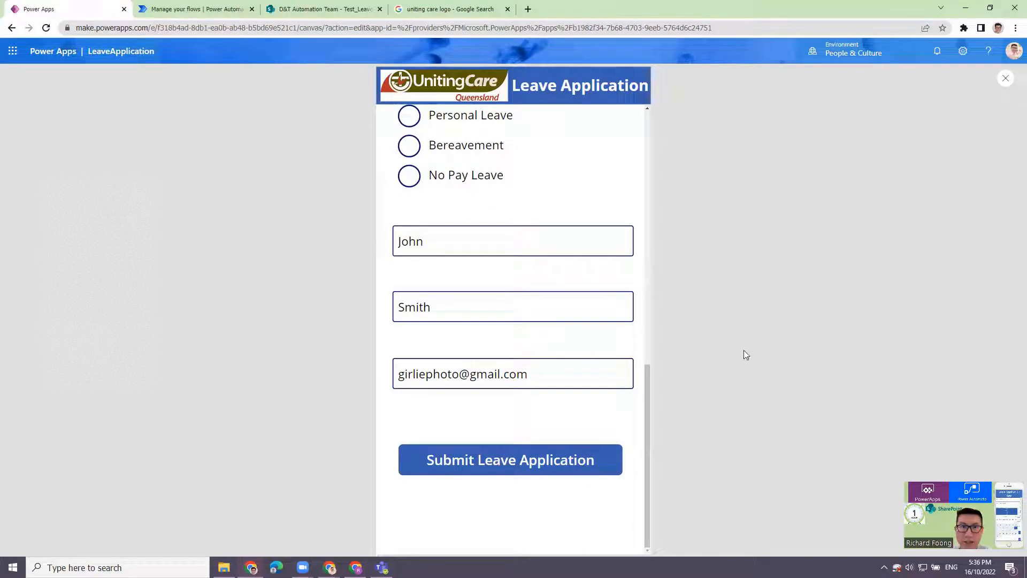
- Switch to the Test_LeaveApplication_Demo list in SharePoint and check every column of the submitted item through ManagerEmail and ApprovalStatus
left_click(347, 12)
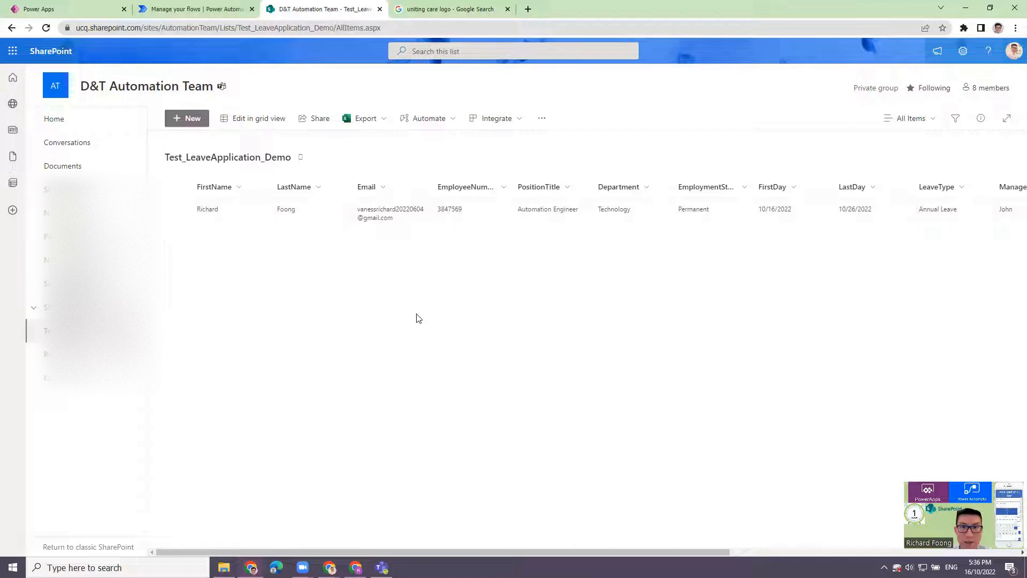
scroll(586, 499, "right", 3)
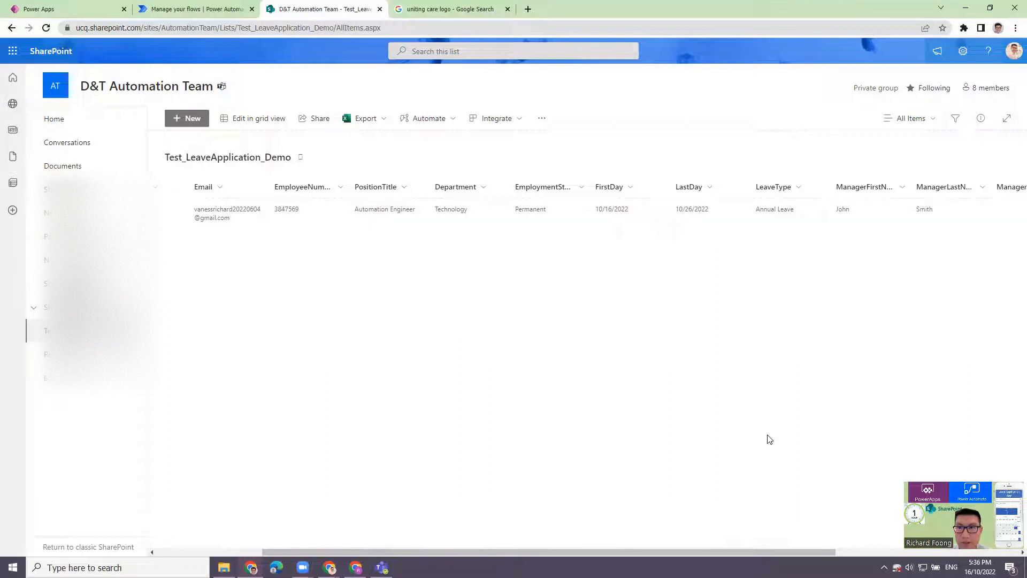
left_click_drag(821, 552, 948, 559)
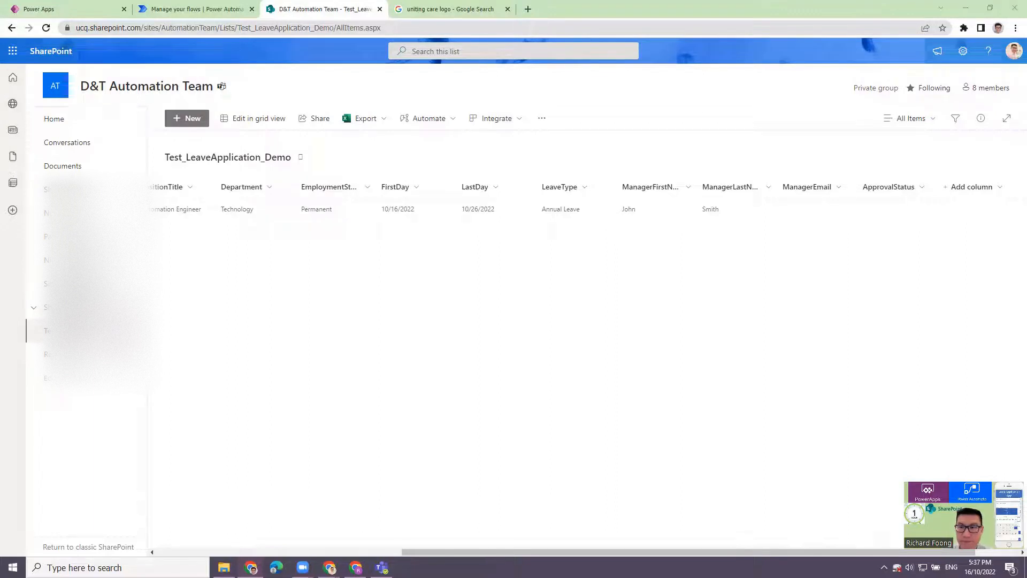
- Switch back to Power Apps and start a ManagerEmail entry on a new line after ManagerLastName in the submit button's Patch formula
key("ctrl+1")
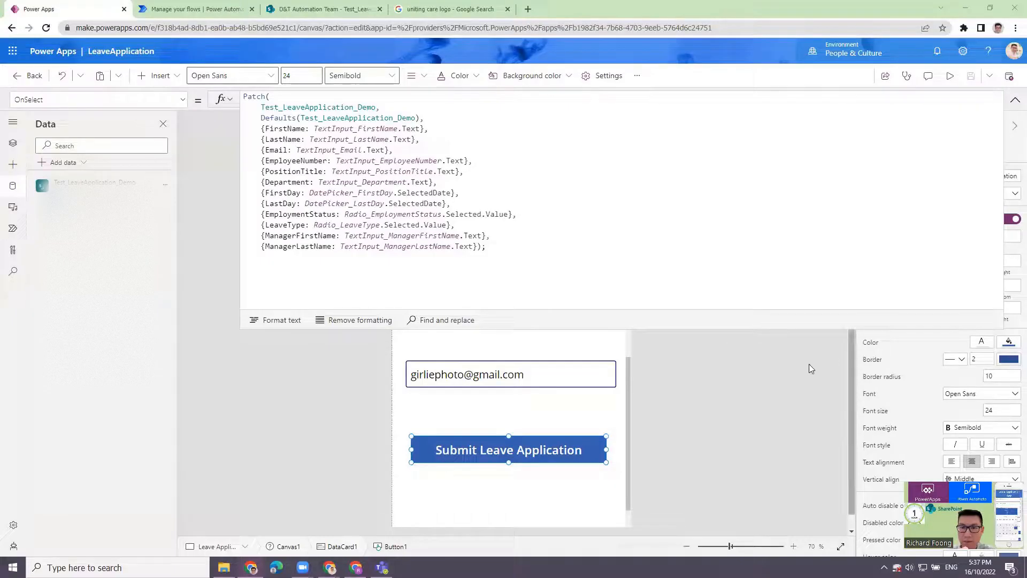
left_click(337, 263)
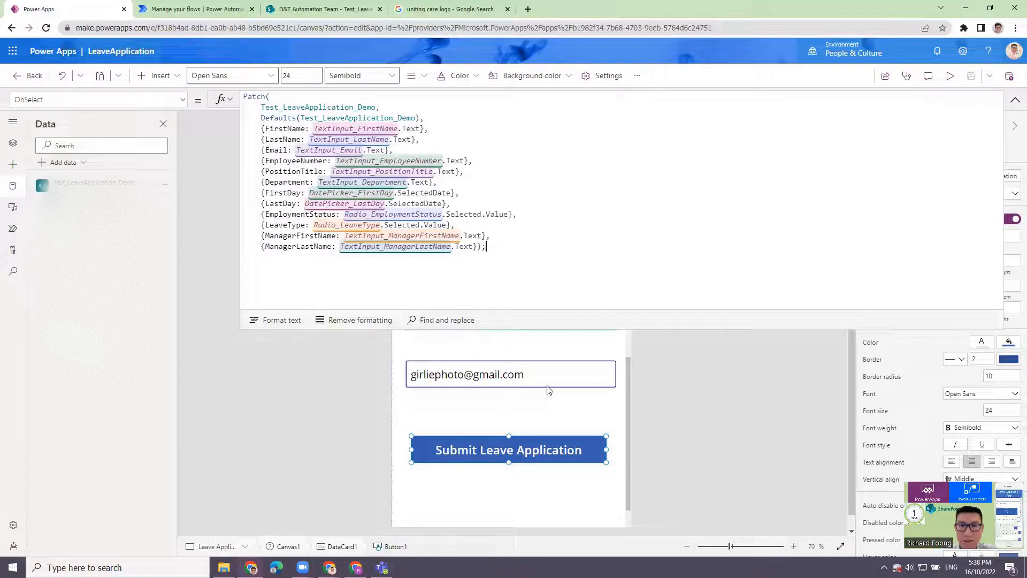
key("Left")
key("Left")
type(",")
key("shift+Return")
type("{")
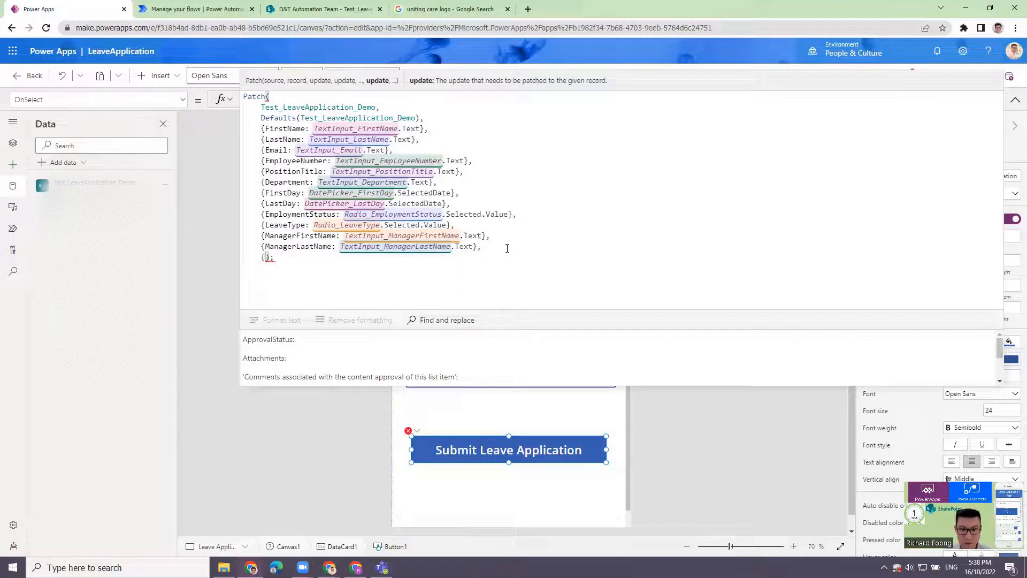
type("Manager")
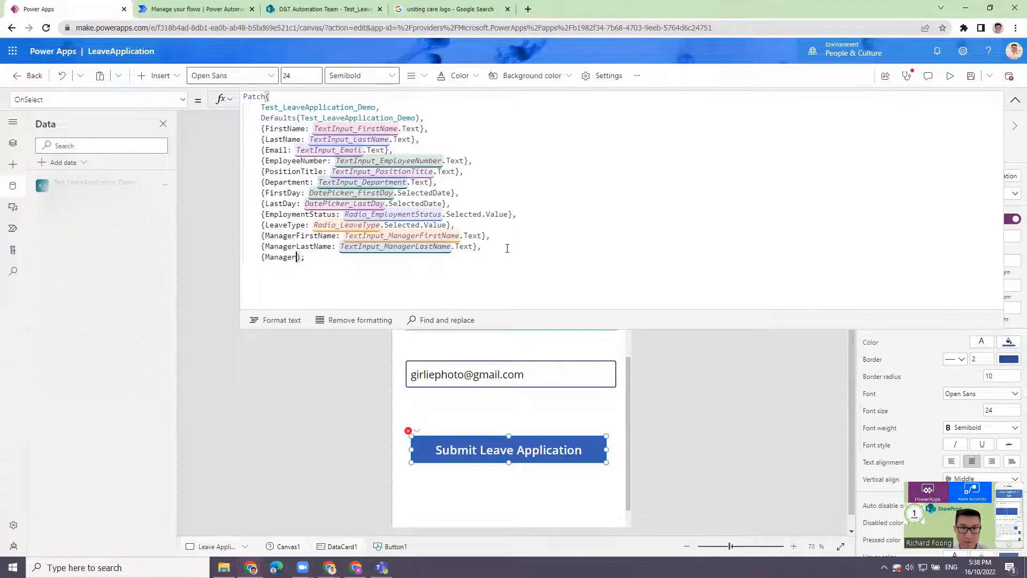
key("Tab")
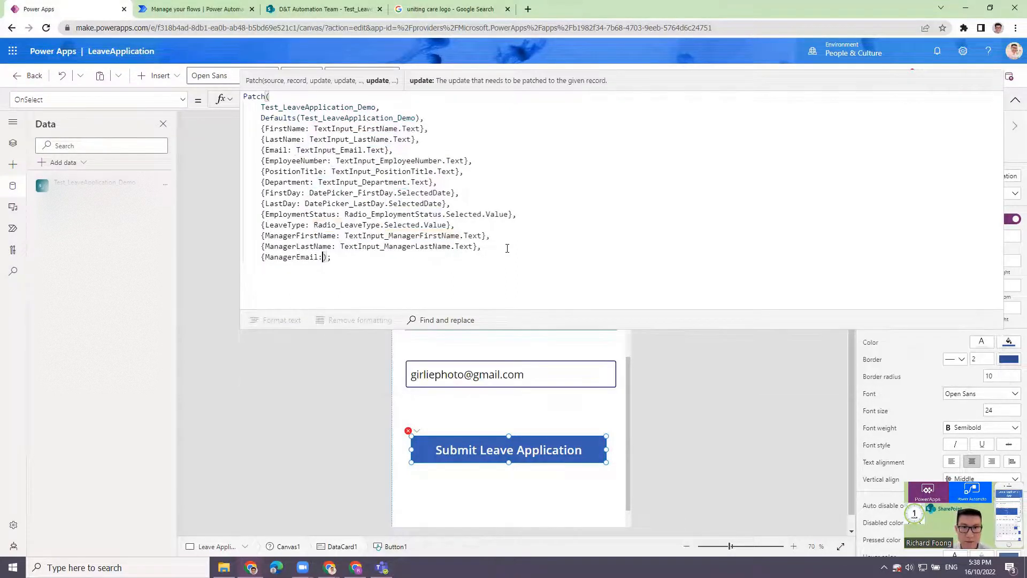
- Set the ManagerEmail entry to TextInput_ManagerEmail.Text, close its brace and collapse the formula
type("Tec")
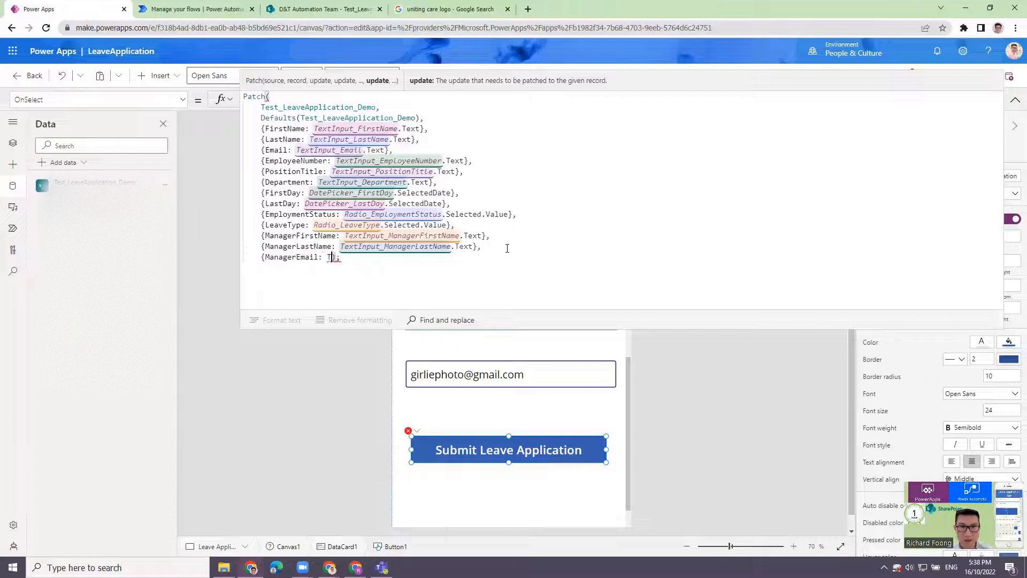
type("tInput")
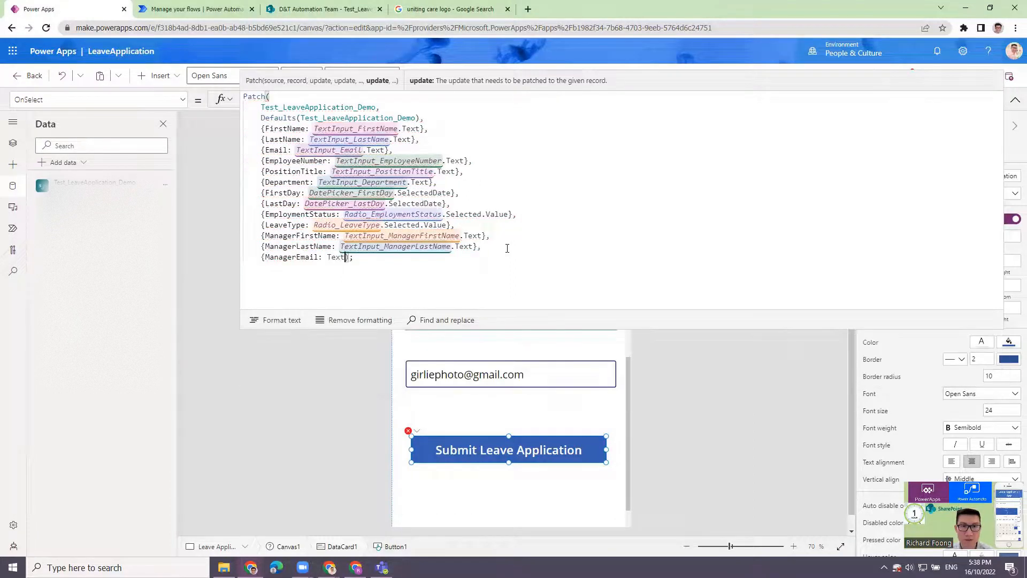
type("_Mana")
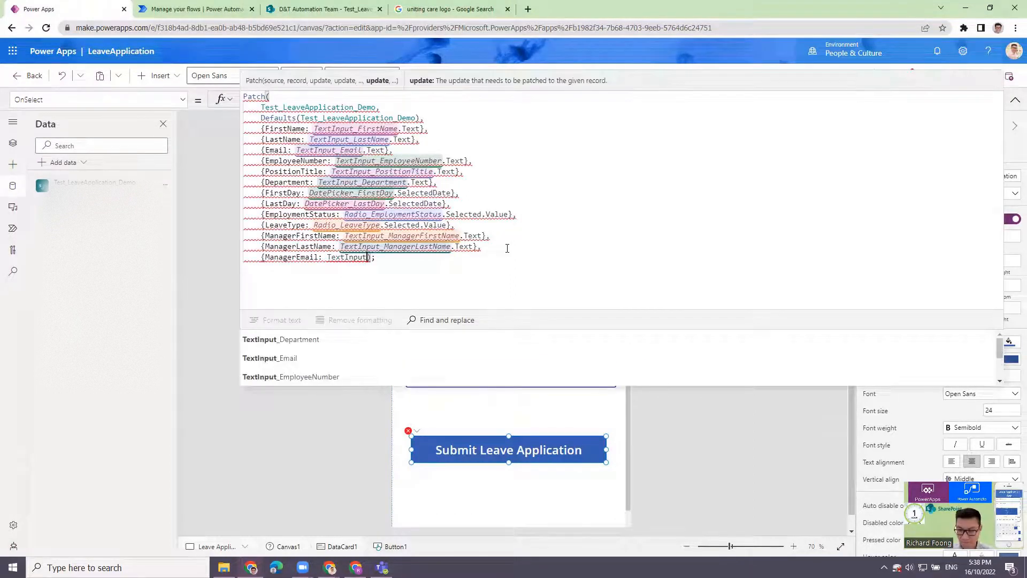
type("ger")
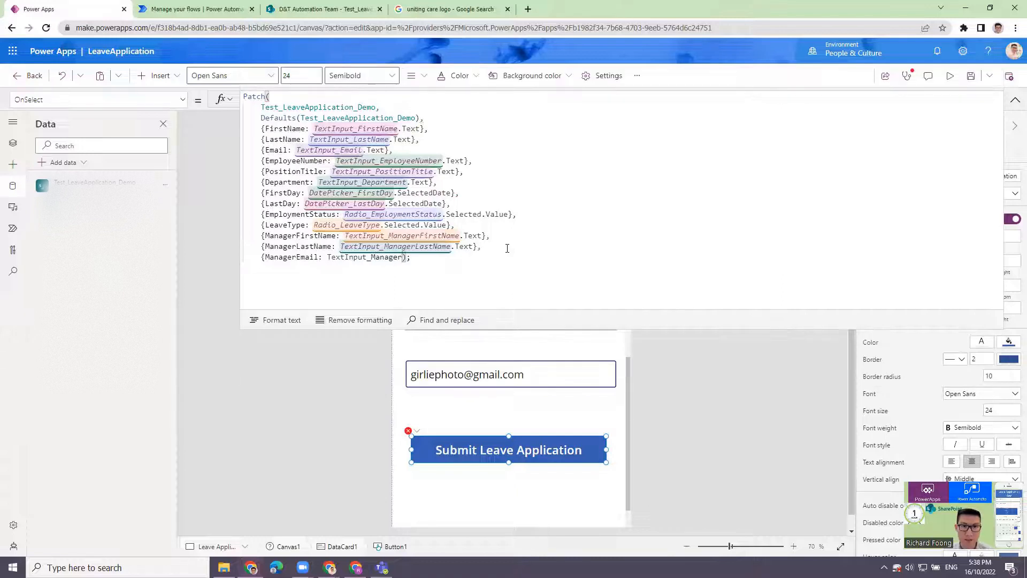
key("Down")
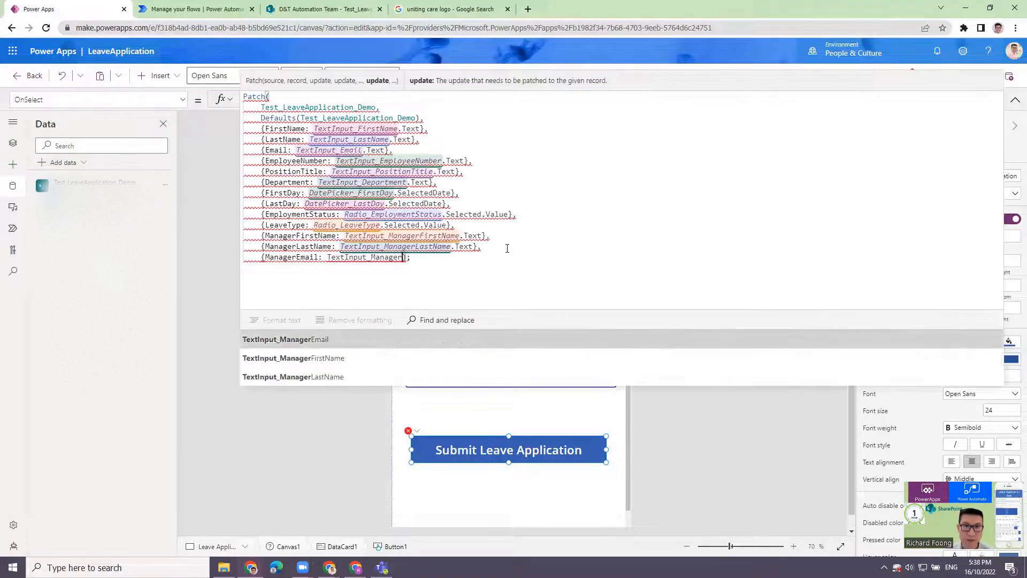
key("Tab")
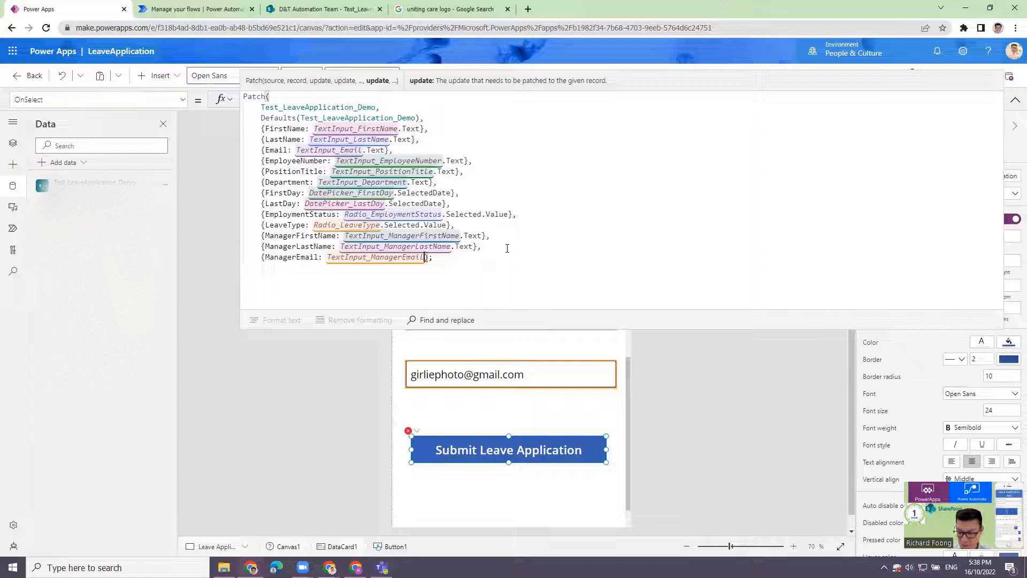
type(".text")
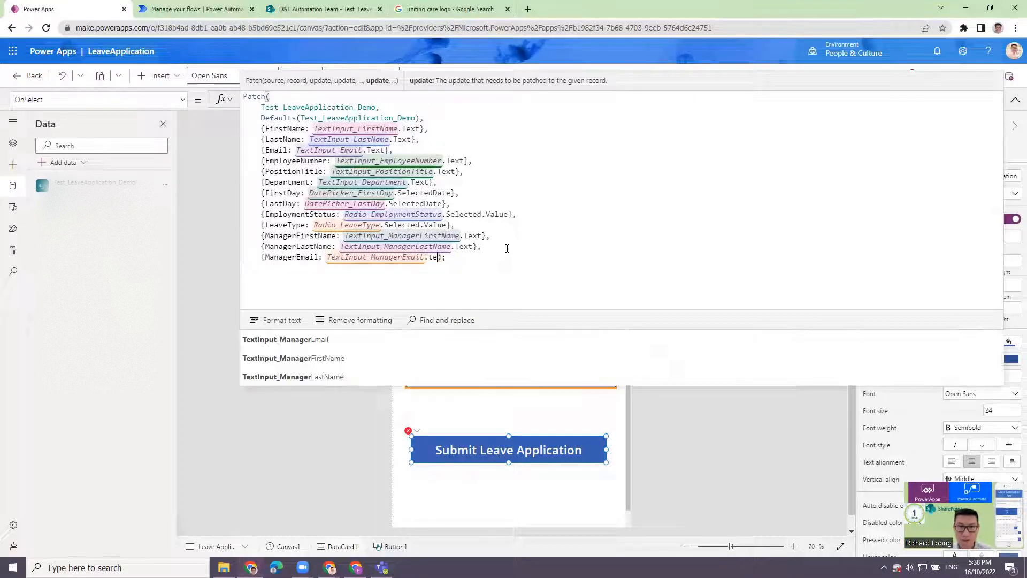
key("Tab")
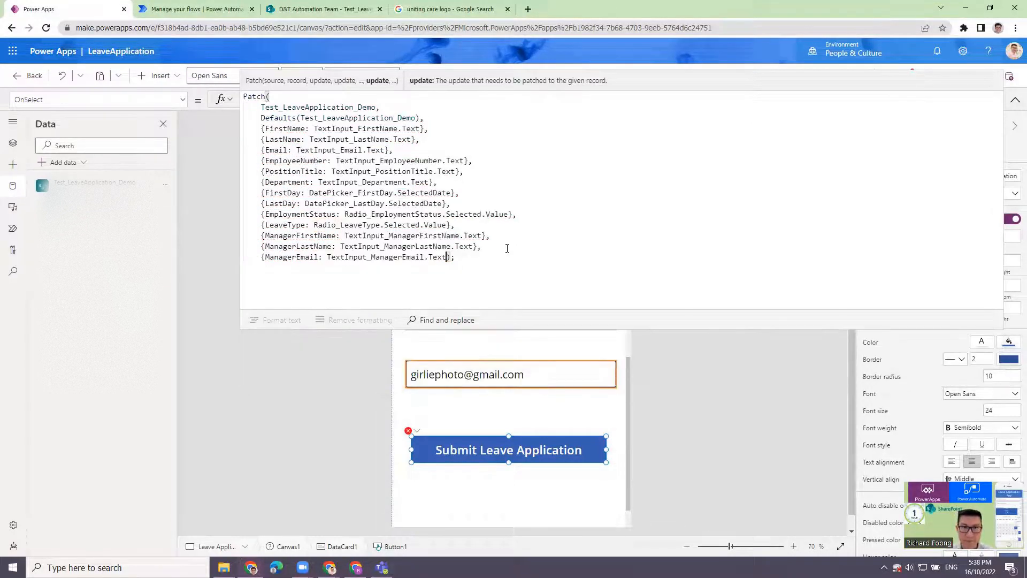
type("}")
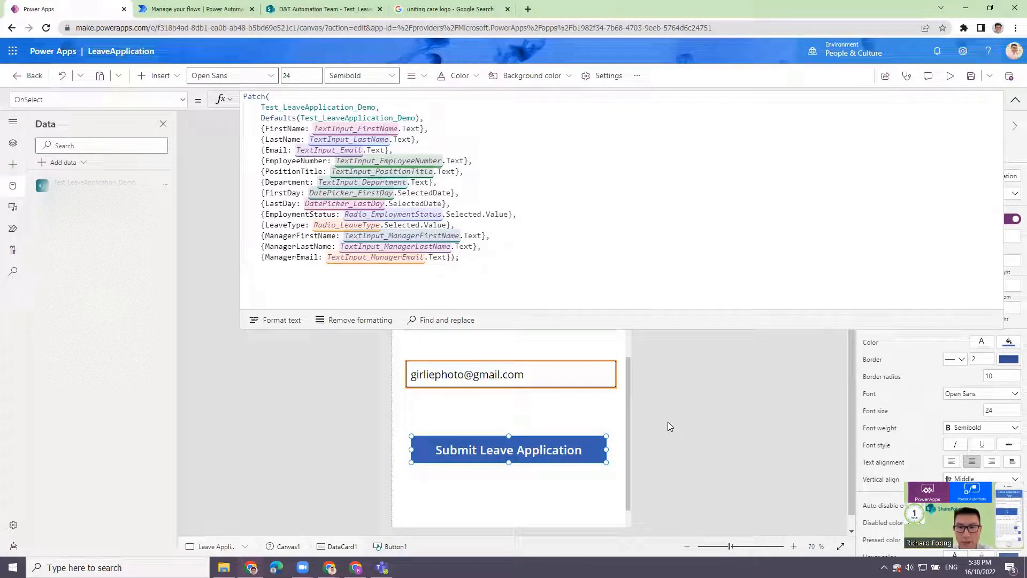
left_click(1016, 100)
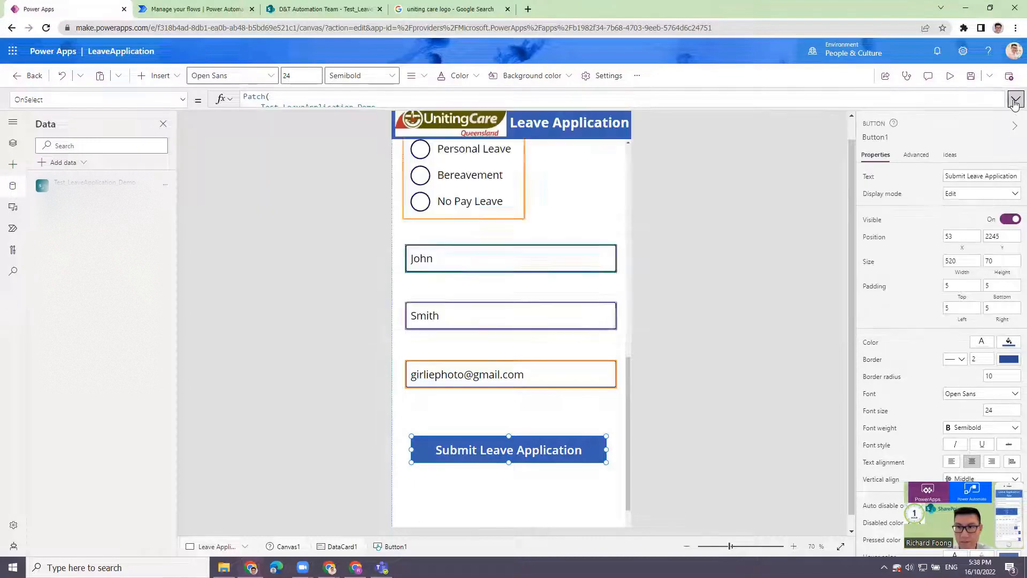
- Save the LeaveApplication app and submit the filled leave form again in preview
left_click(950, 76)
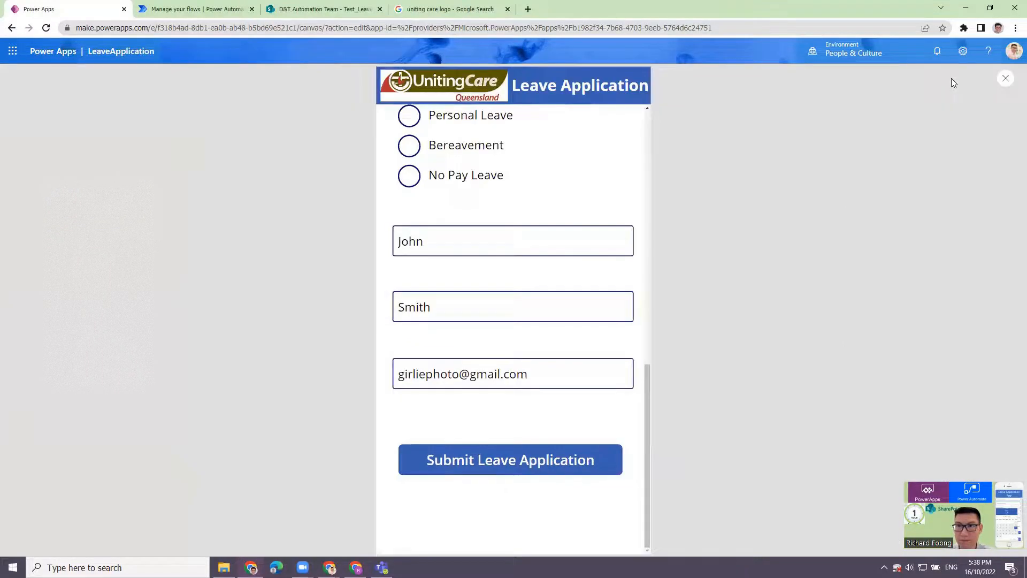
left_click(1007, 80)
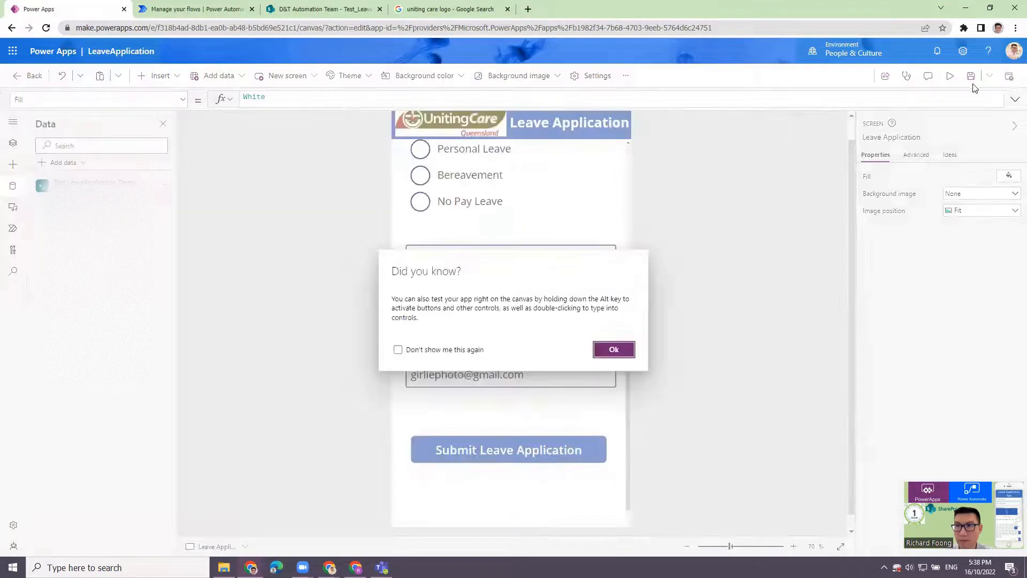
left_click(612, 349)
left_click(971, 76)
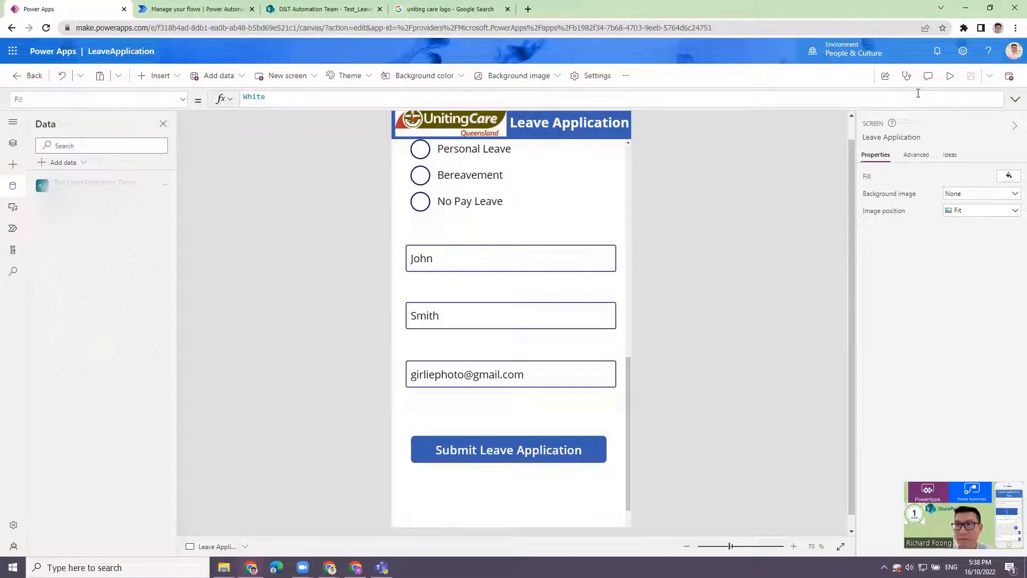
left_click(950, 76)
left_click(562, 461)
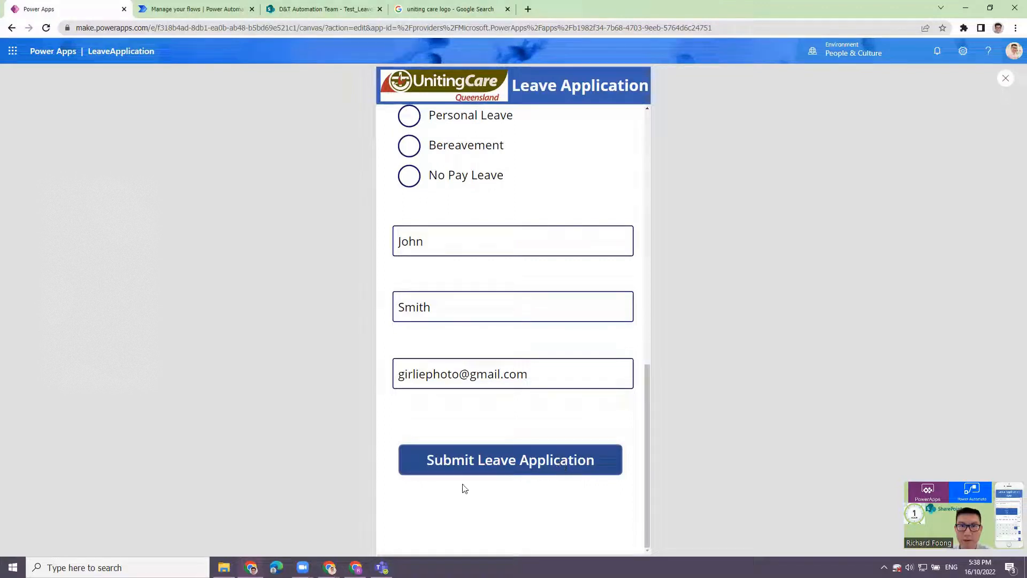
- Switch to the SharePoint list and reload it to check the ManagerEmail value of the newly submitted item
left_click(319, 10)
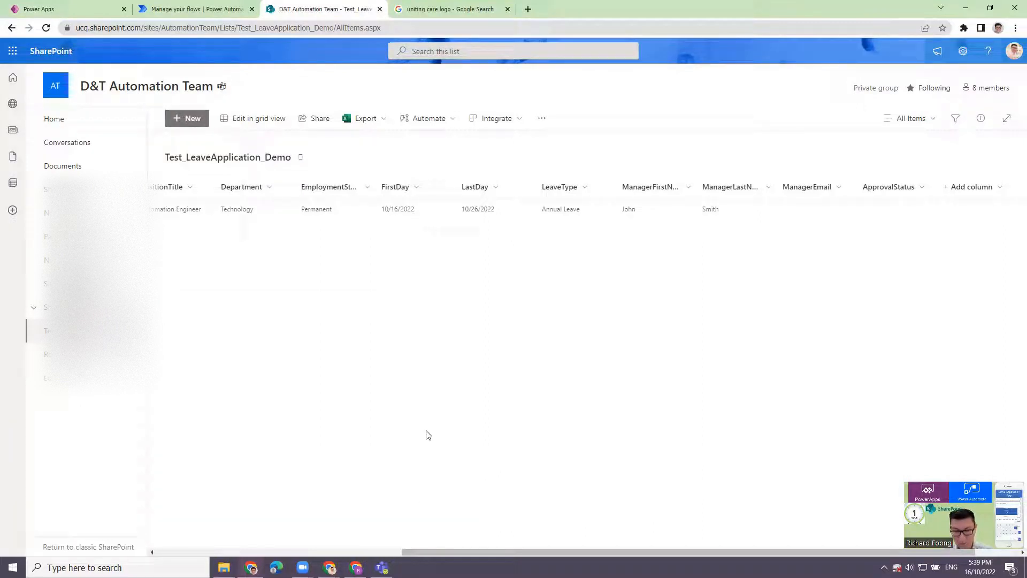
key("F5")
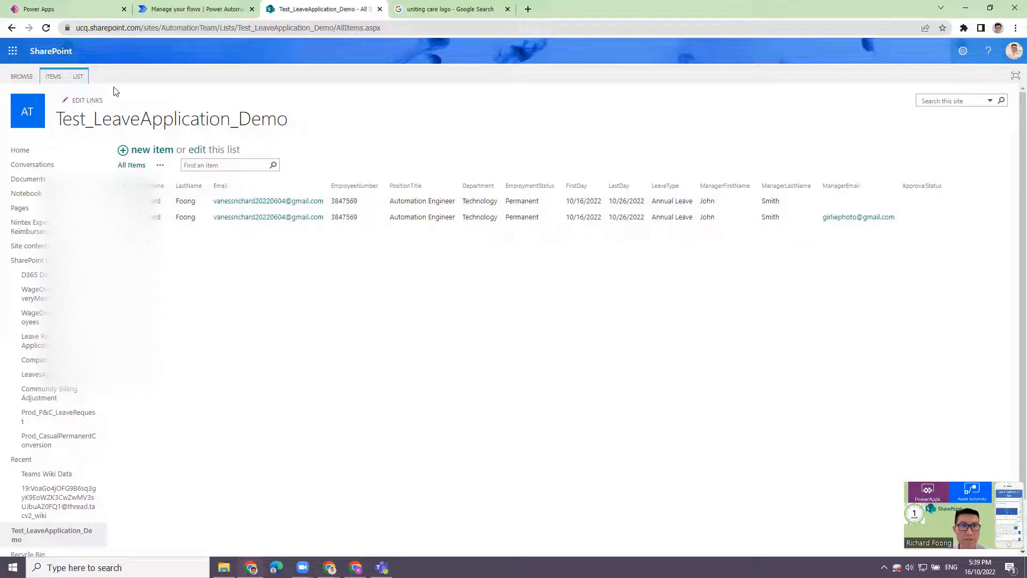
left_click(89, 125)
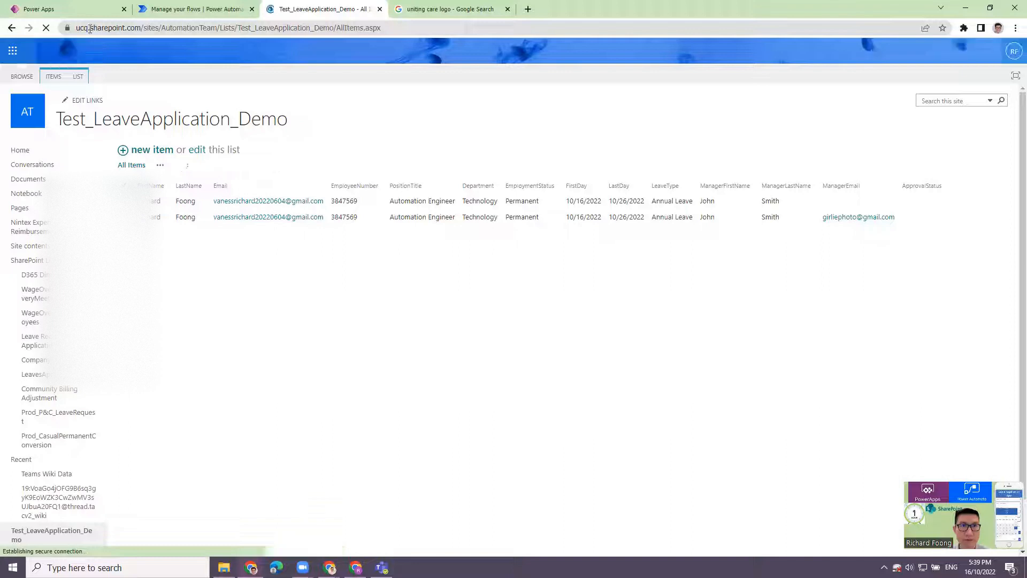
left_click(10, 29)
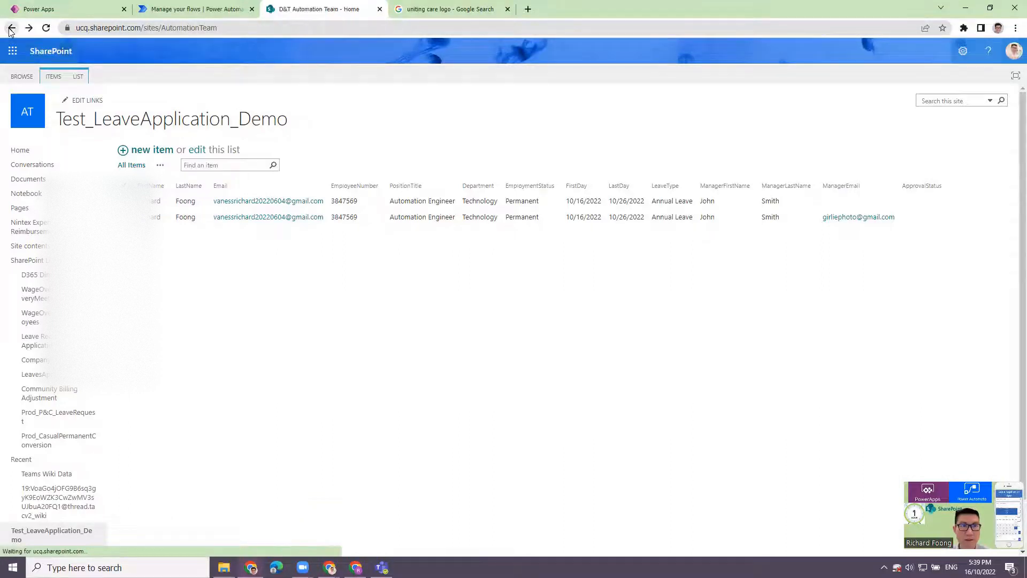
left_click(11, 30)
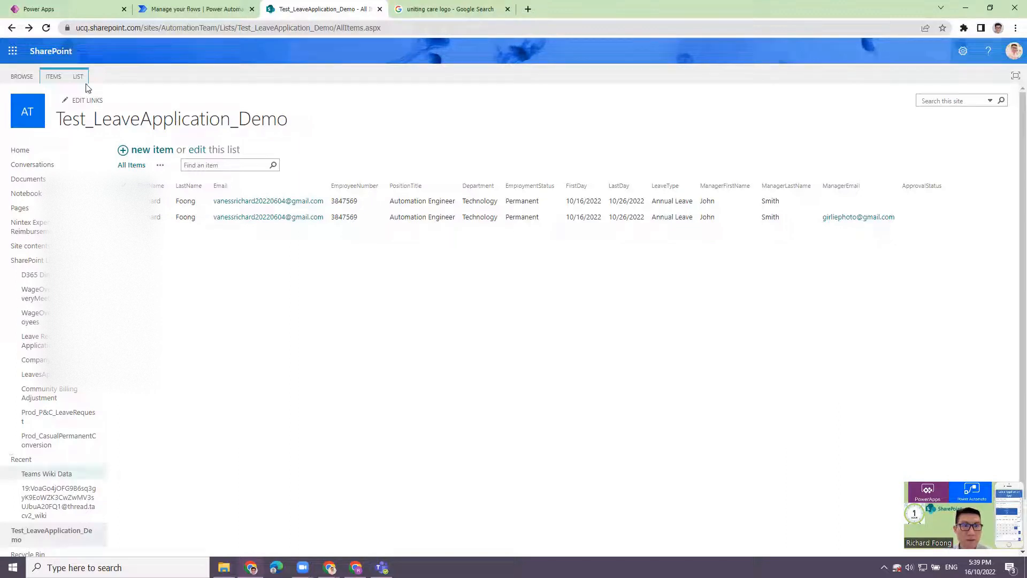
- Switch back to Power Apps, close the app preview and expand the Submit Leave Application button's OnSelect formula
left_click(59, 7)
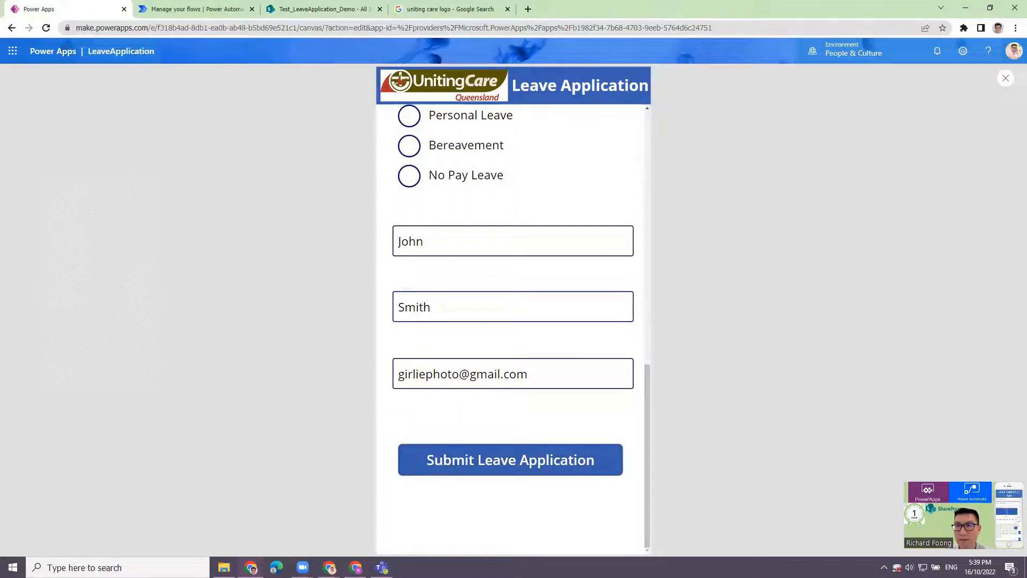
left_click(1006, 78)
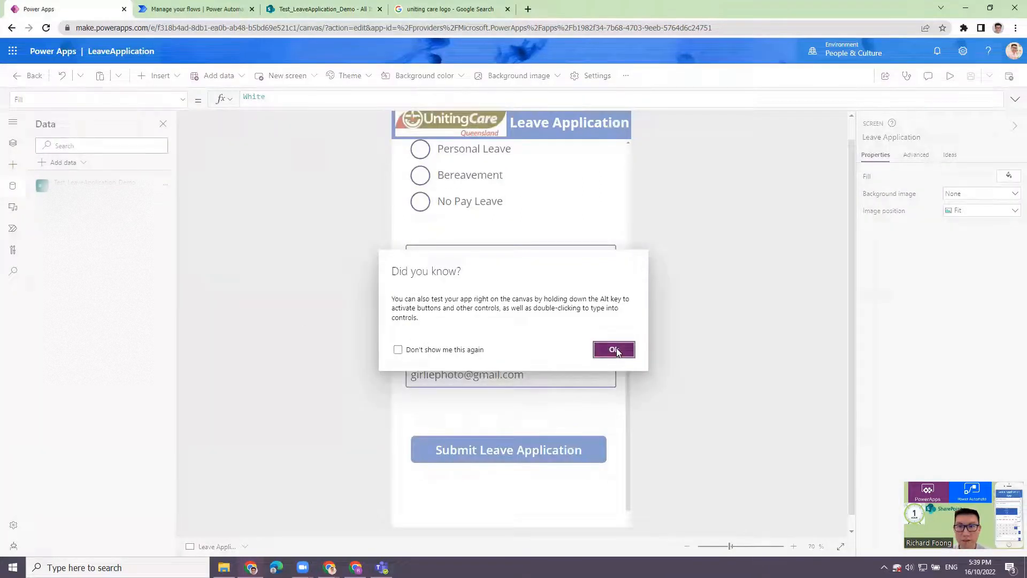
left_click(616, 351)
left_click(567, 452)
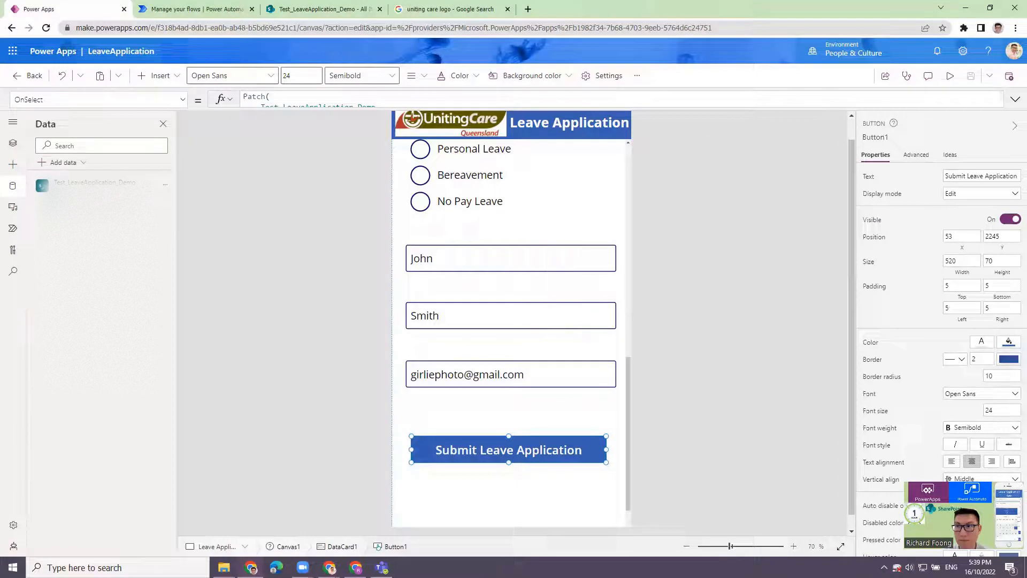
left_click(1015, 100)
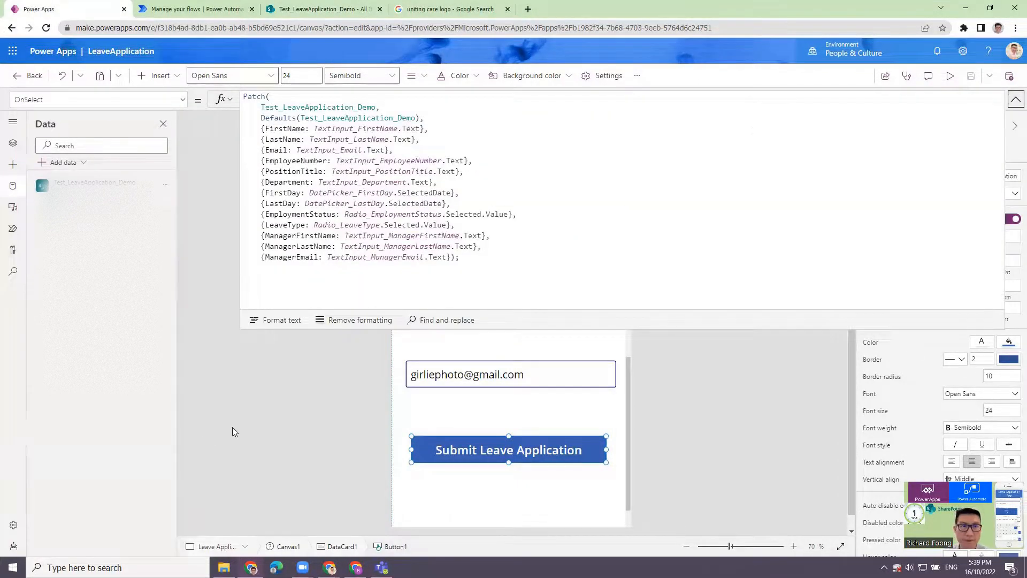
- Start a Navigate( call on a new line after the semicolon that ends the submit button's Patch statement
left_click(458, 259)
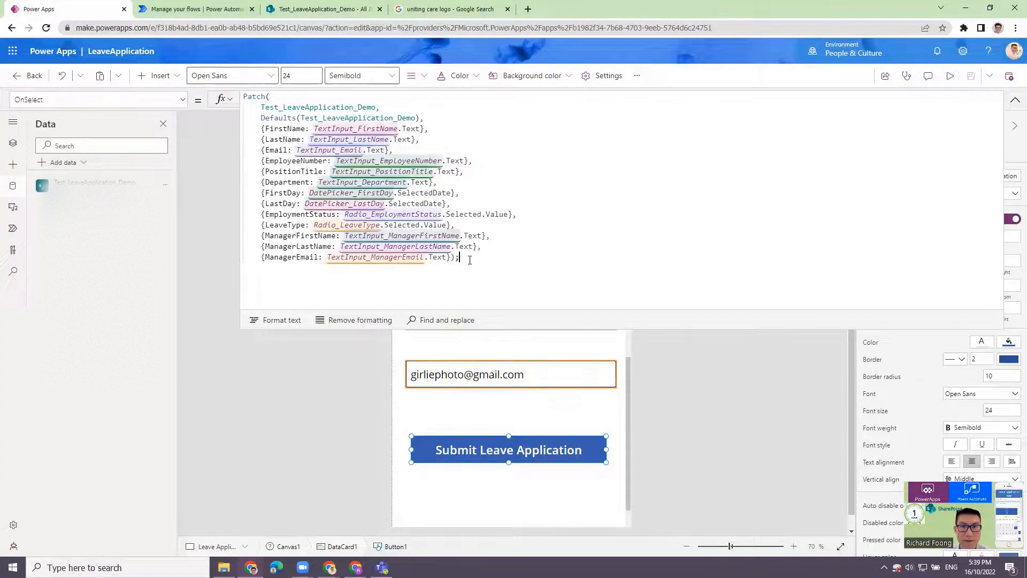
key("BackSpace")
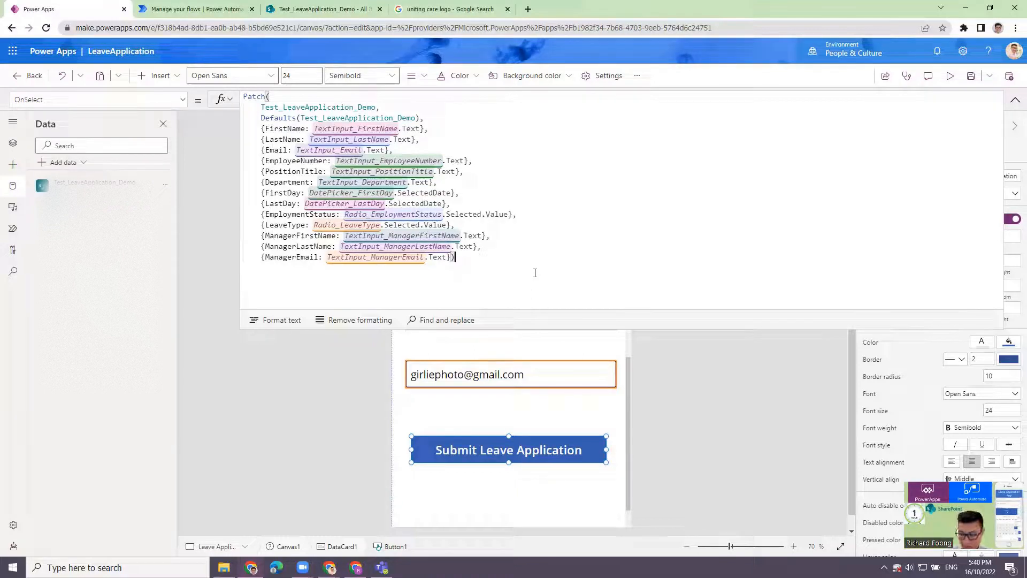
type(";")
key("Return")
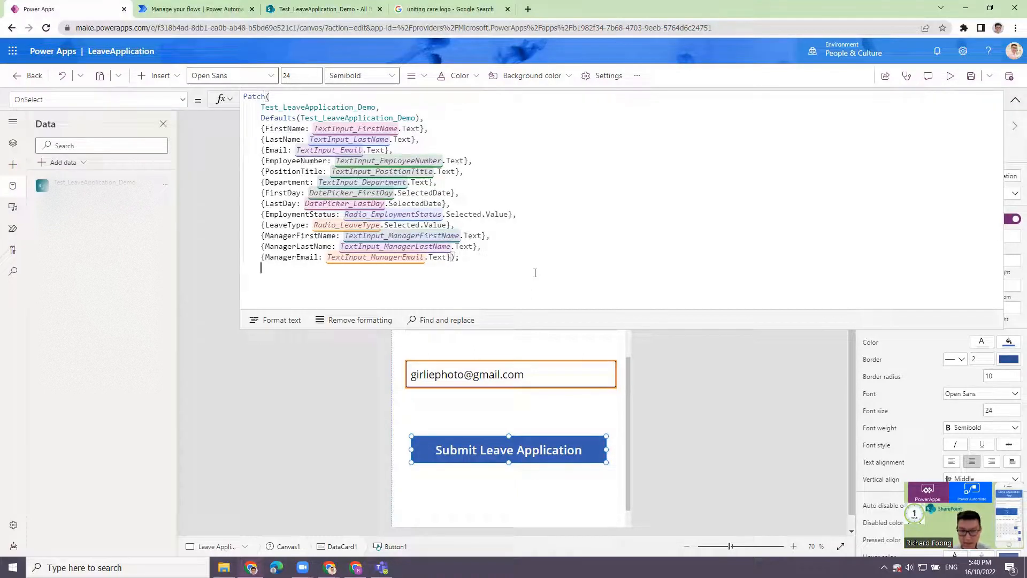
key("BackSpace")
type("Navigate")
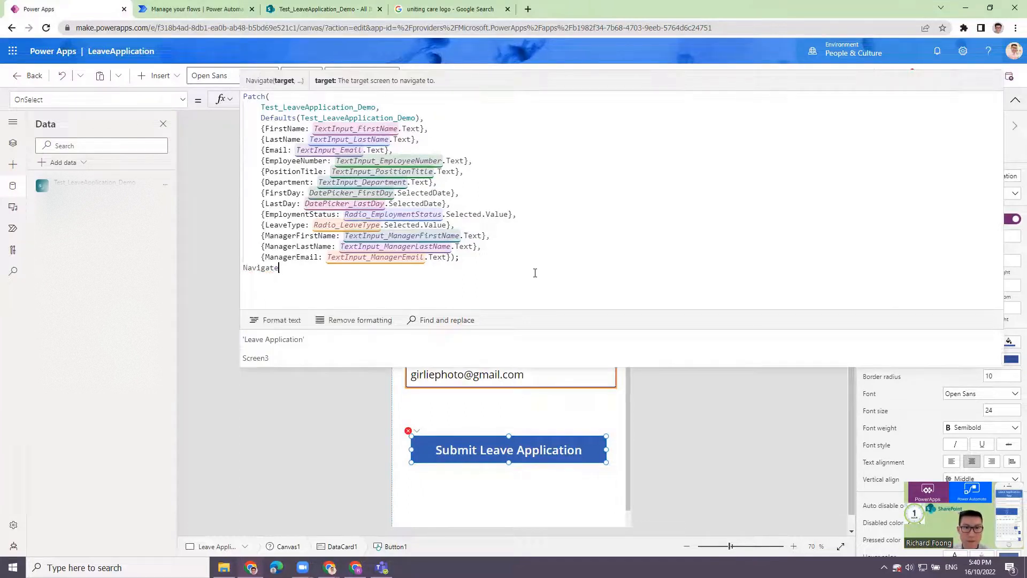
type("(")
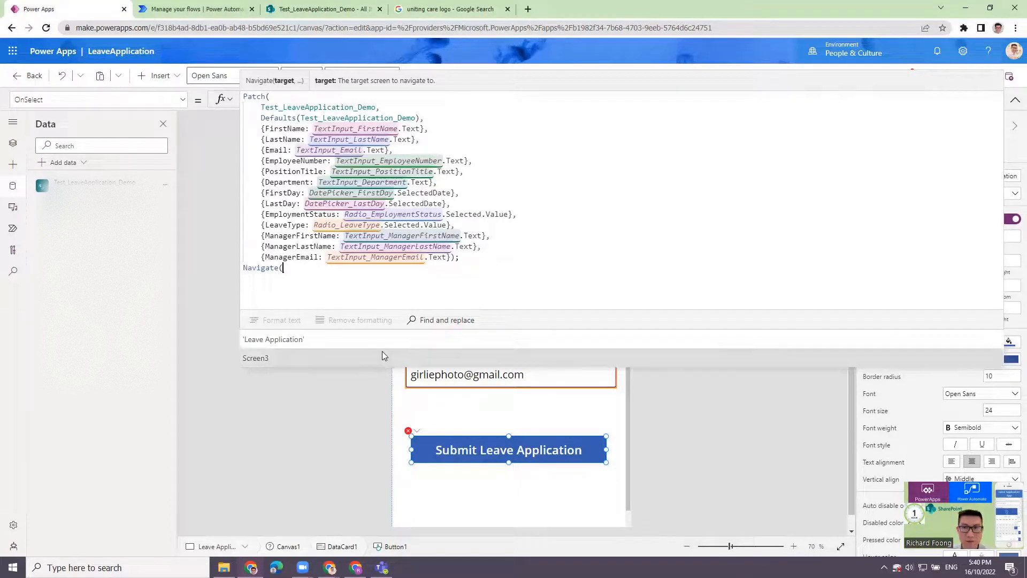
- Rename Screen3, the screen with the check mark and Submitted Successfully text, as SuccessfullySubmitted
left_click(13, 143)
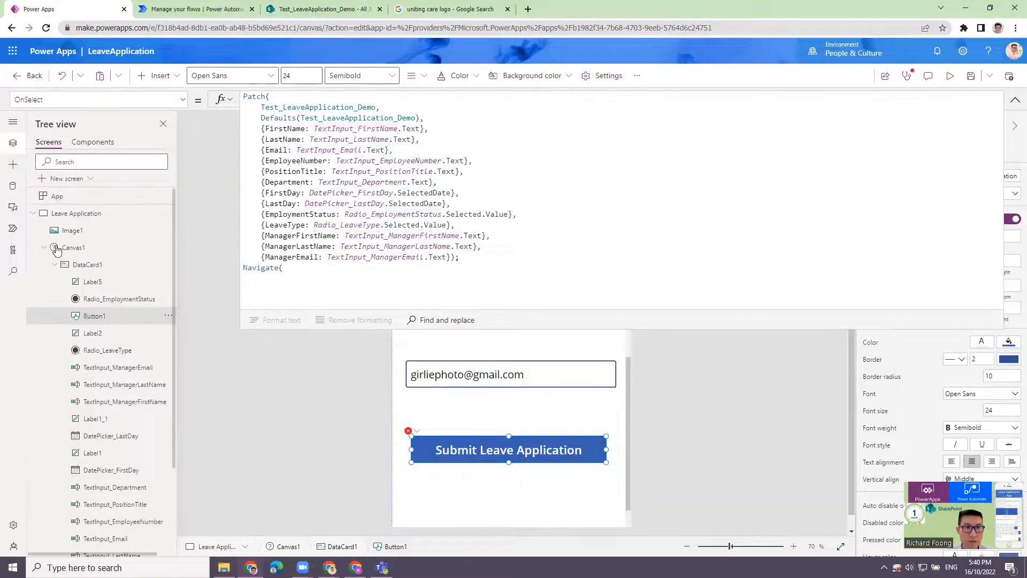
left_click(34, 214)
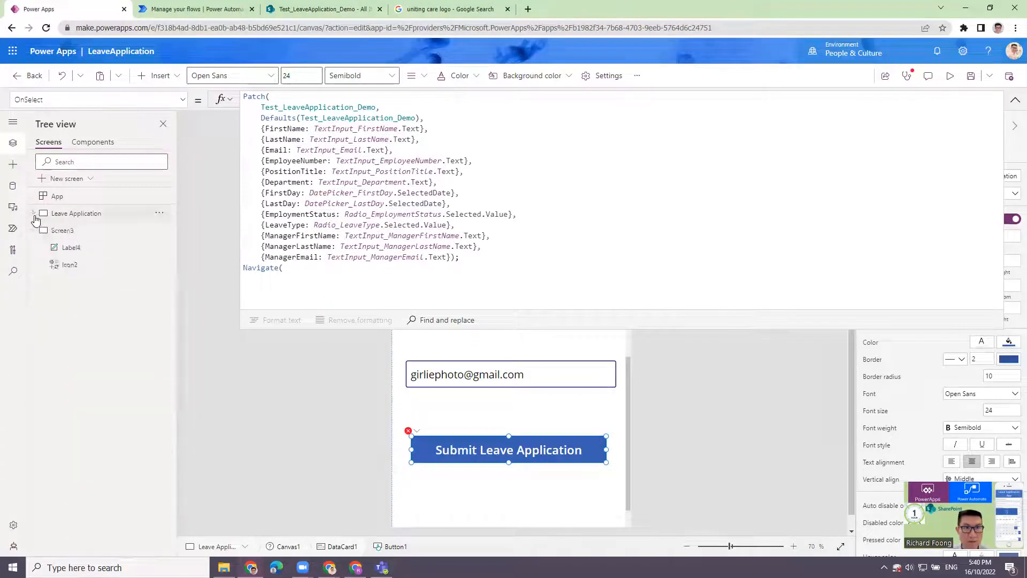
left_click(63, 231)
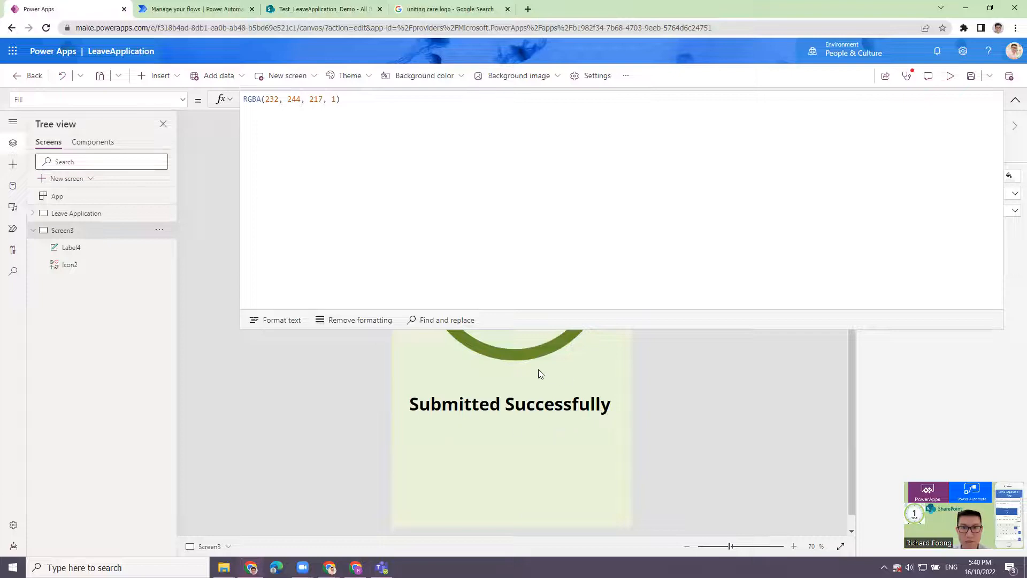
left_click(1015, 100)
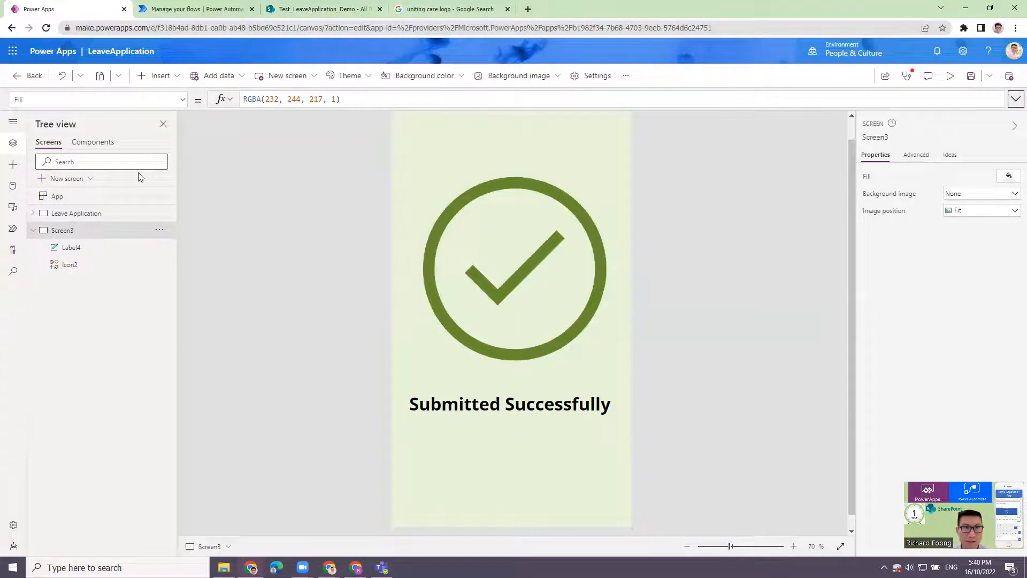
double_click(69, 231)
type("Su")
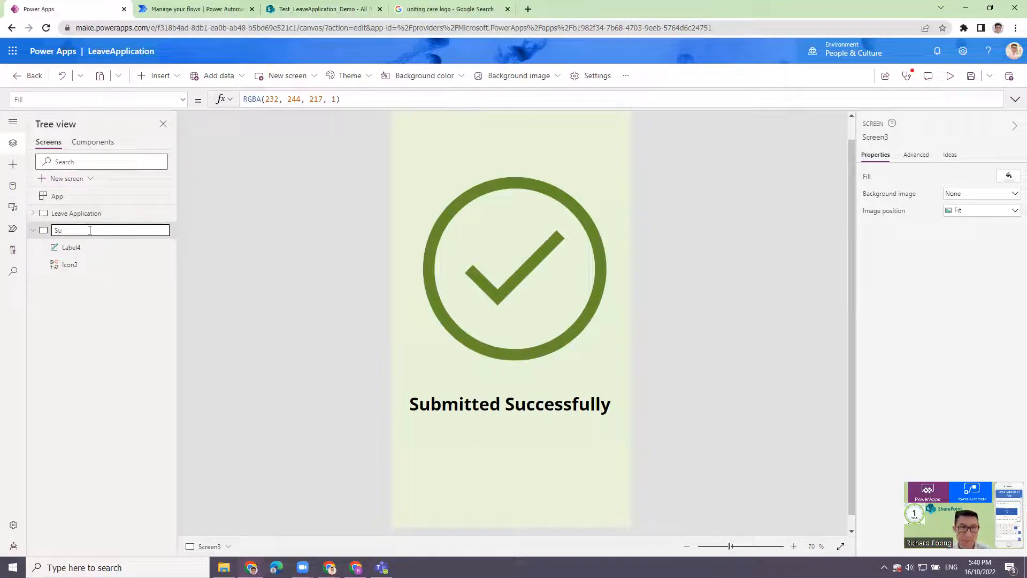
type("cessfully")
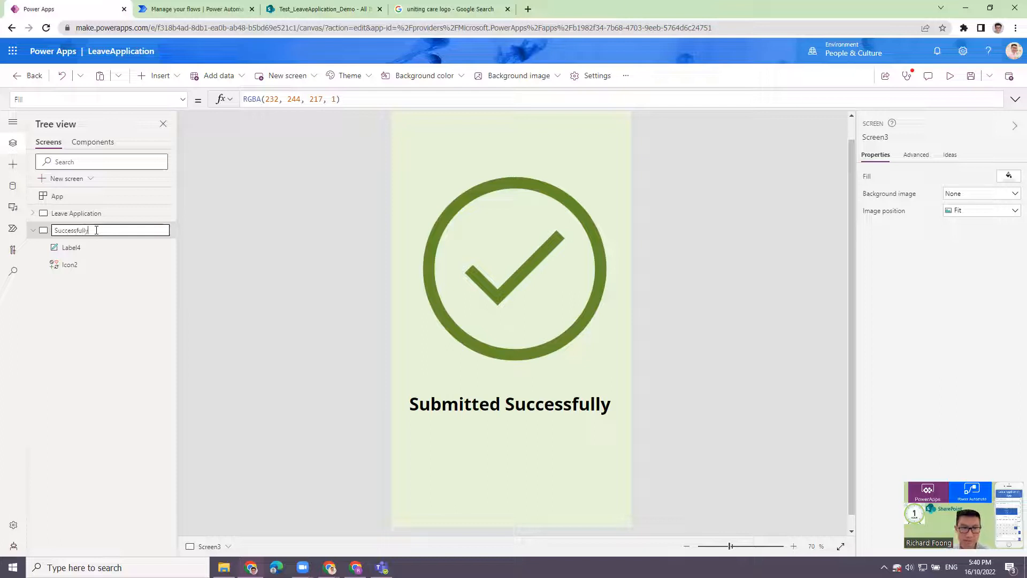
type("Submitte")
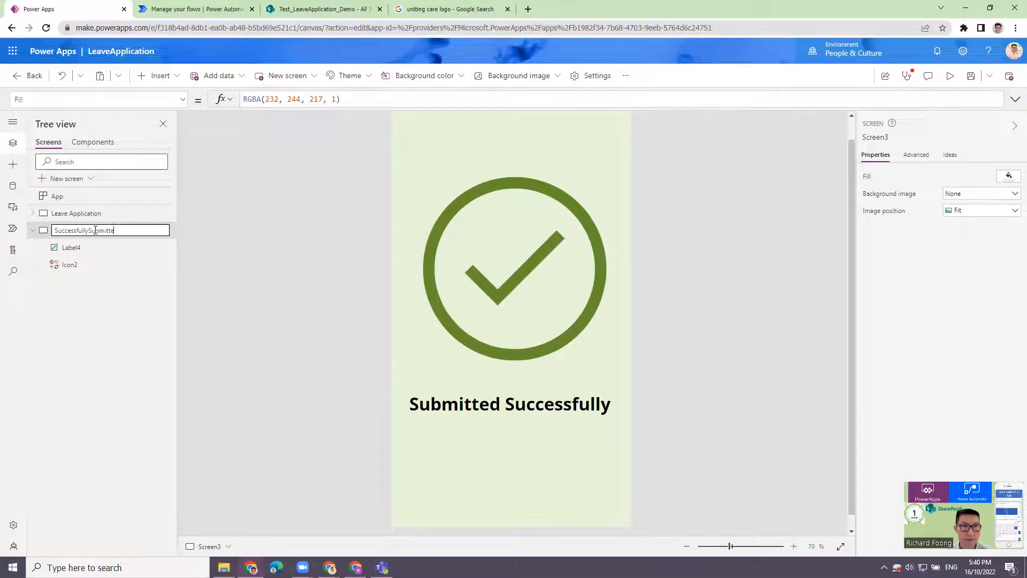
type("d")
left_click(274, 256)
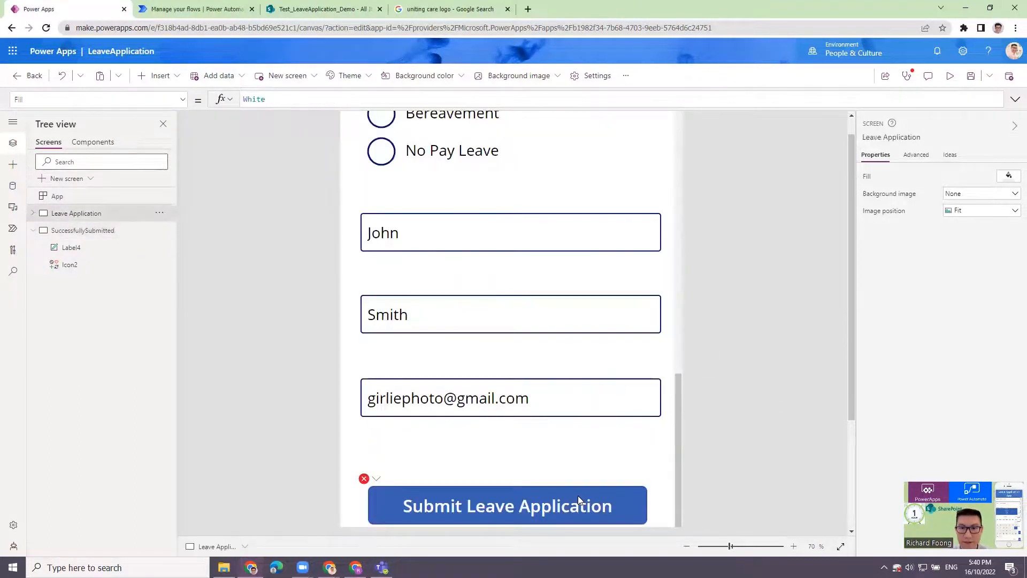
- Reopen the submit button's OnSelect formula and complete the navigation line as Navigate(SuccessfullySubmitted);
left_click(578, 495)
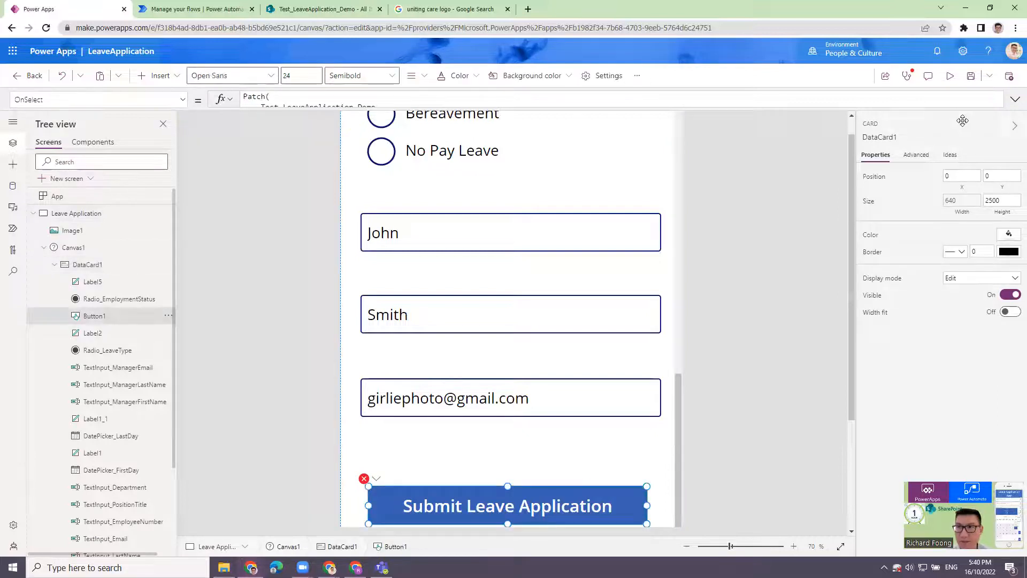
left_click(1015, 101)
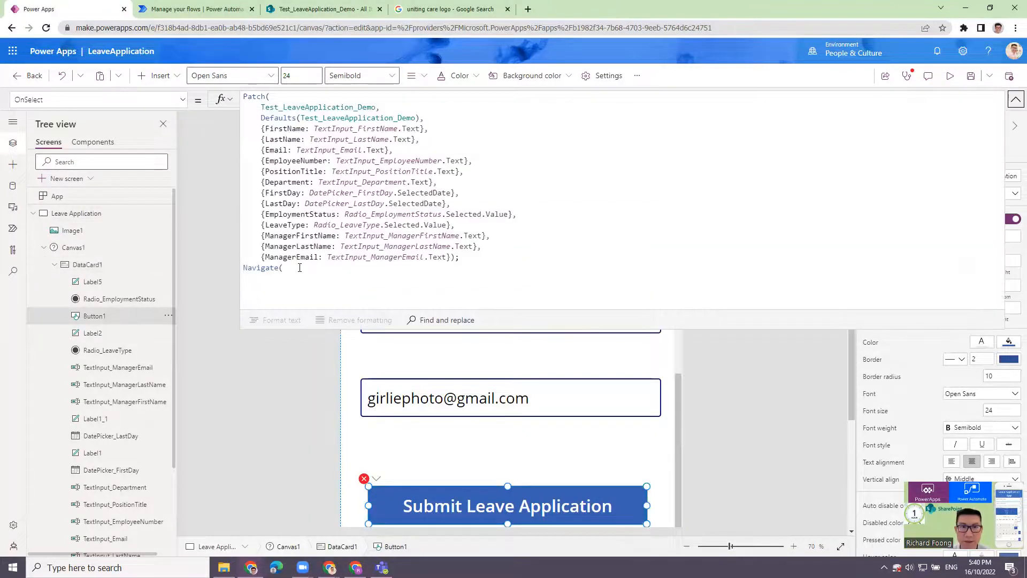
left_click(304, 273)
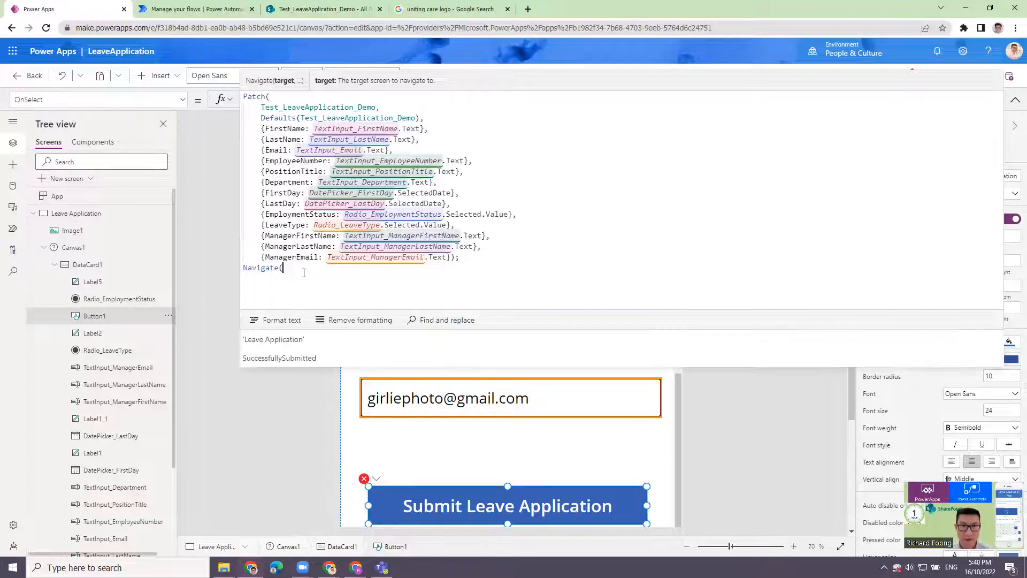
key("Down")
key("Down")
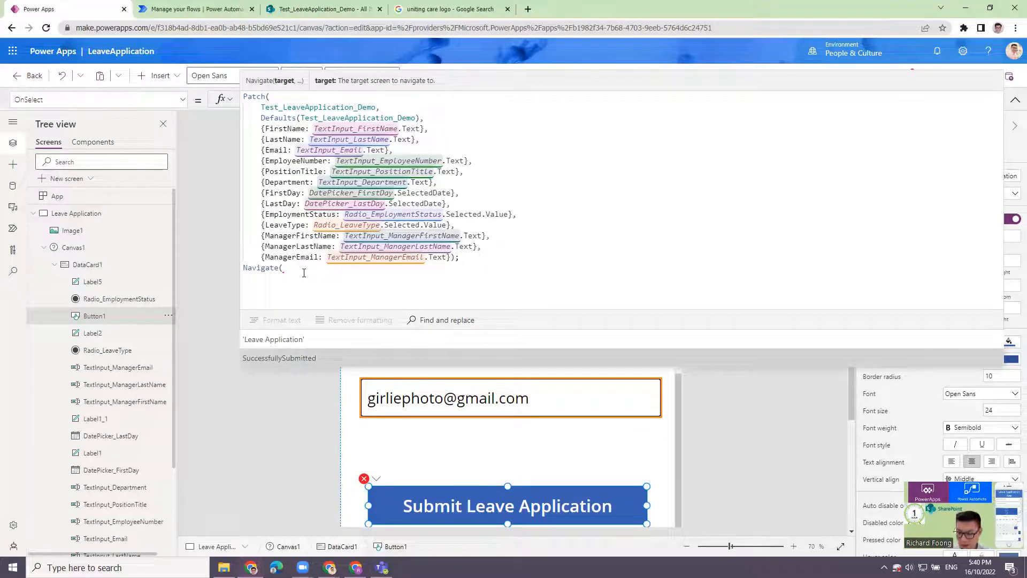
key("Tab")
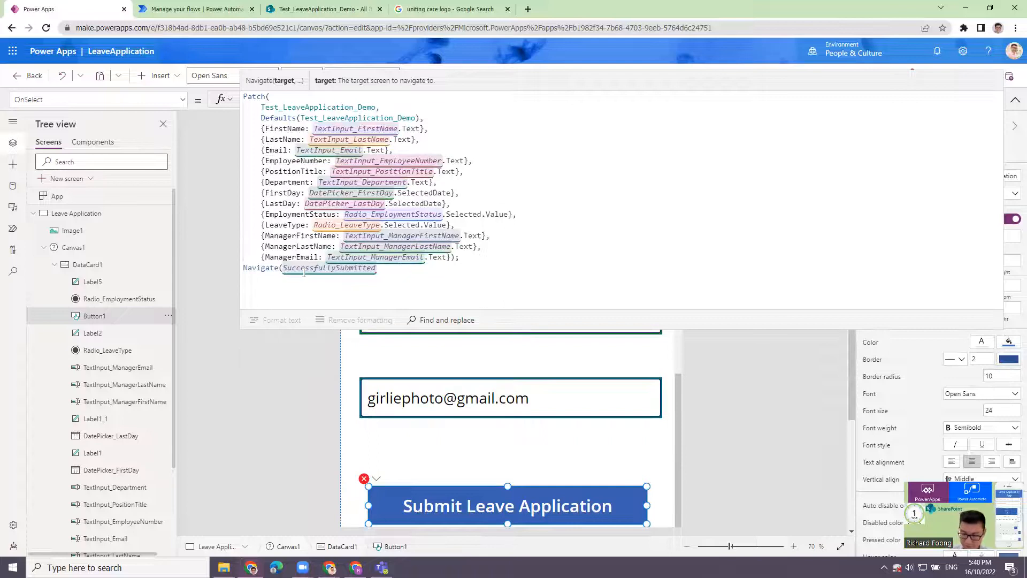
type(")")
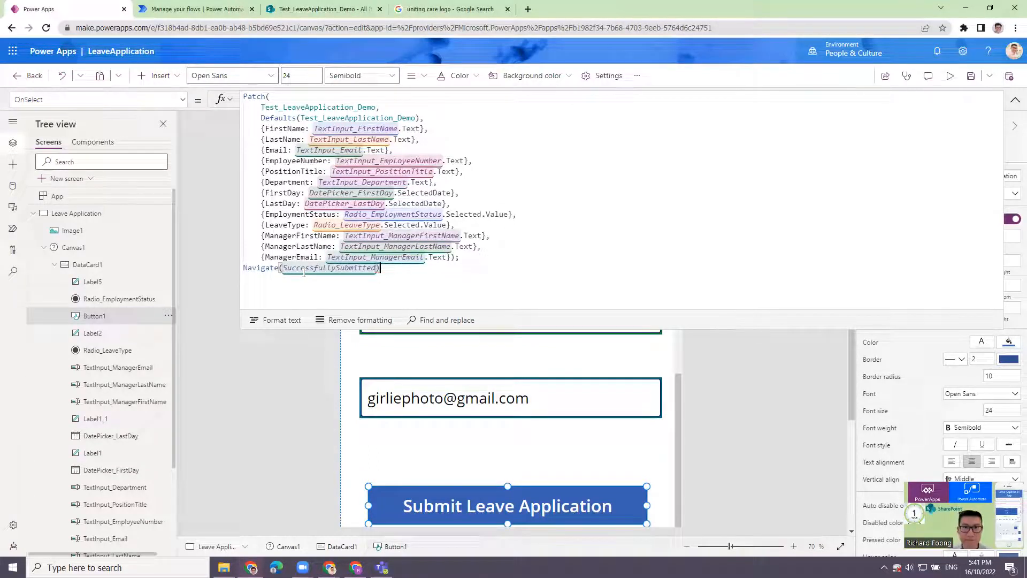
type(";")
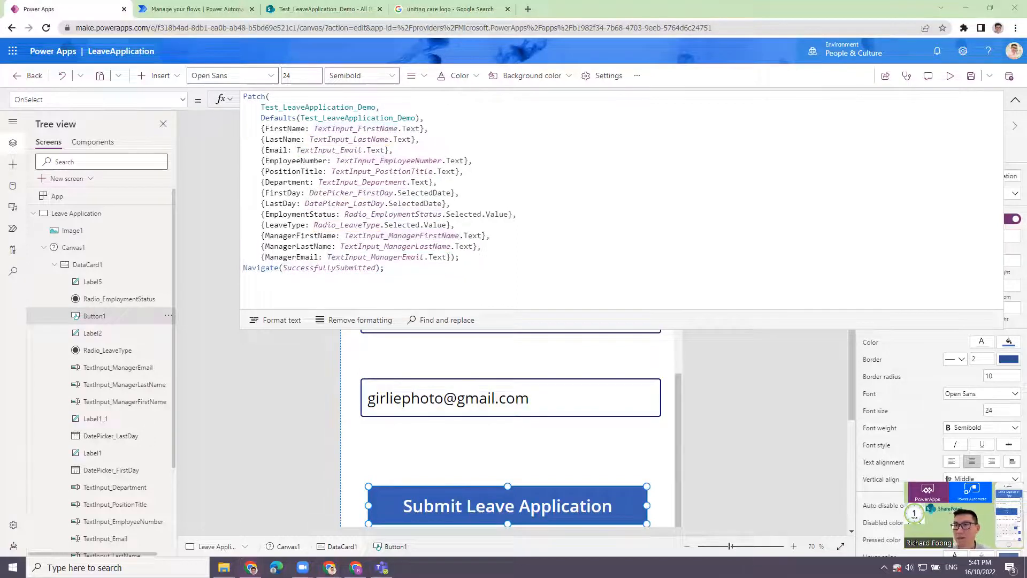
- Add a Notification( line below the Navigate call with the message "Leave has been submitted successfully"
left_click(260, 280)
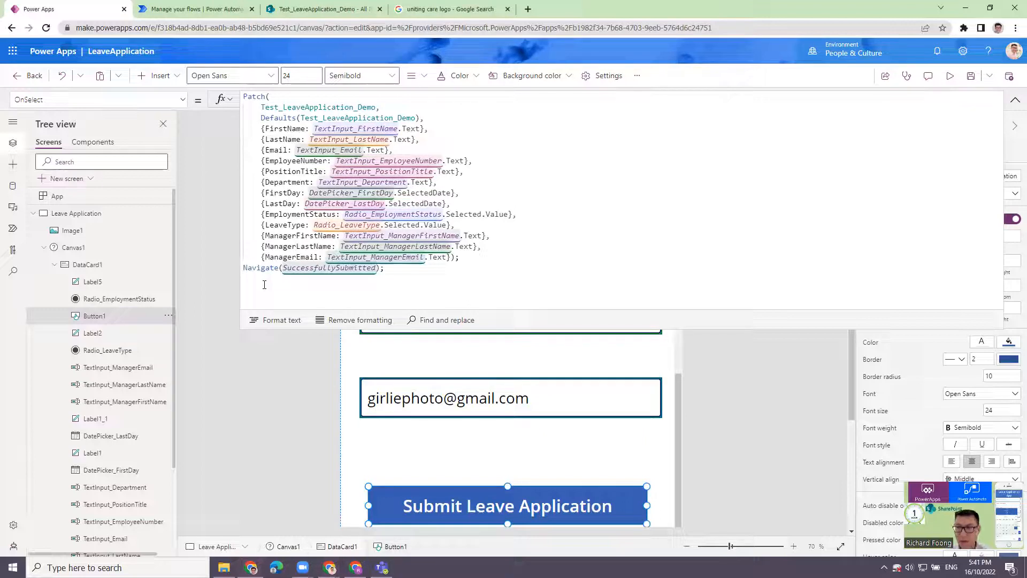
type("Noti")
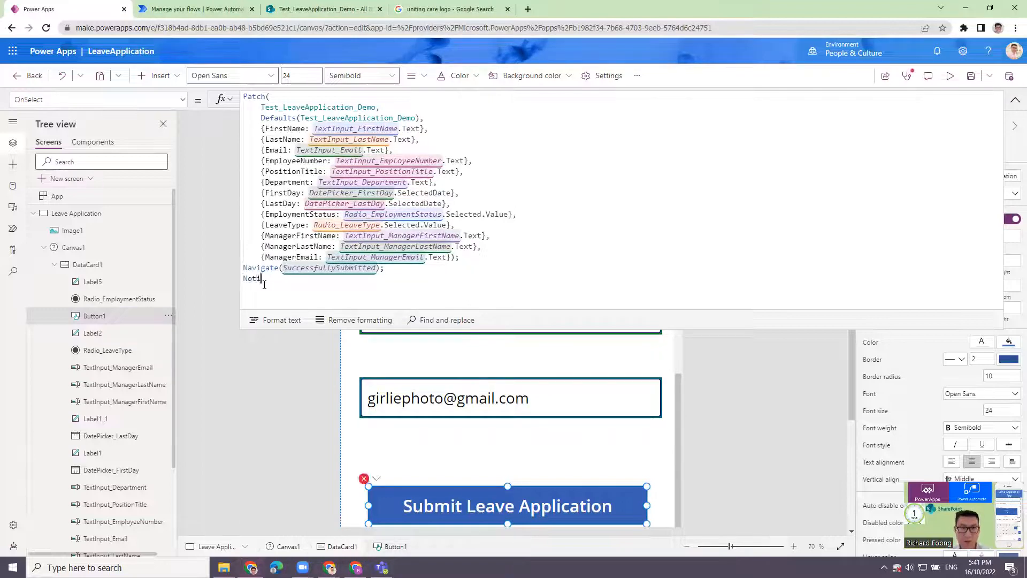
type("fication")
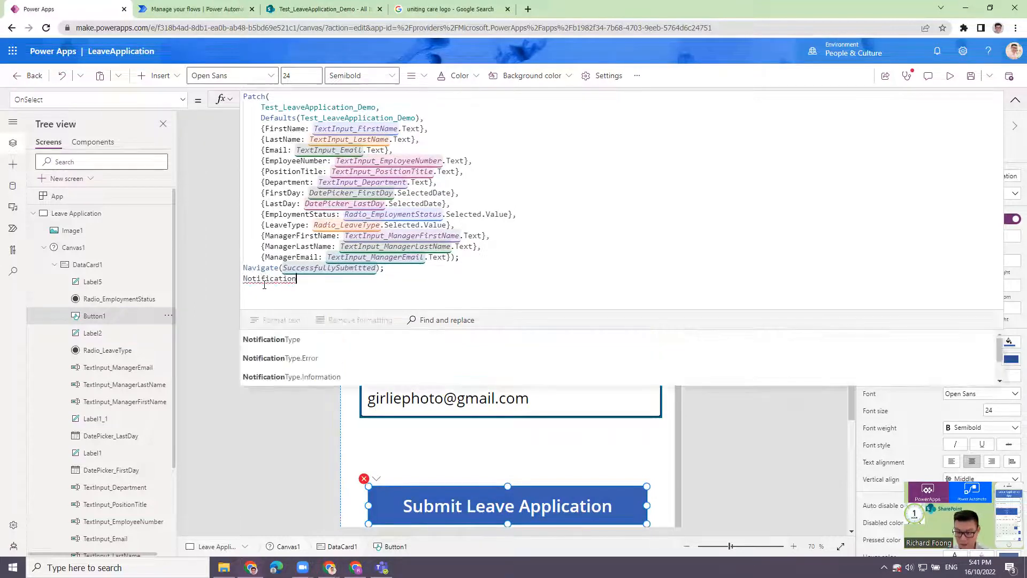
type("(\"Leave has been ")
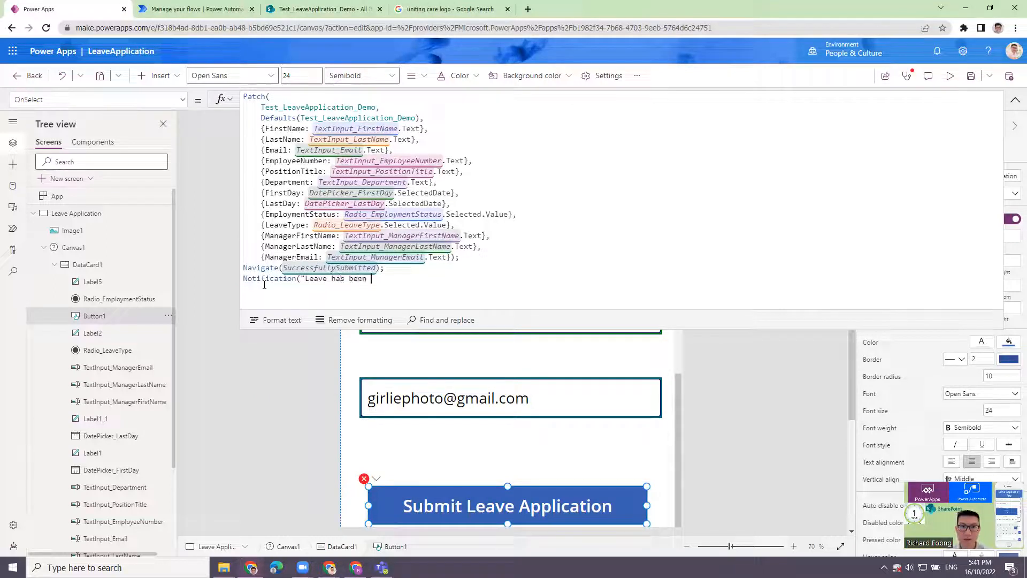
type("submitte")
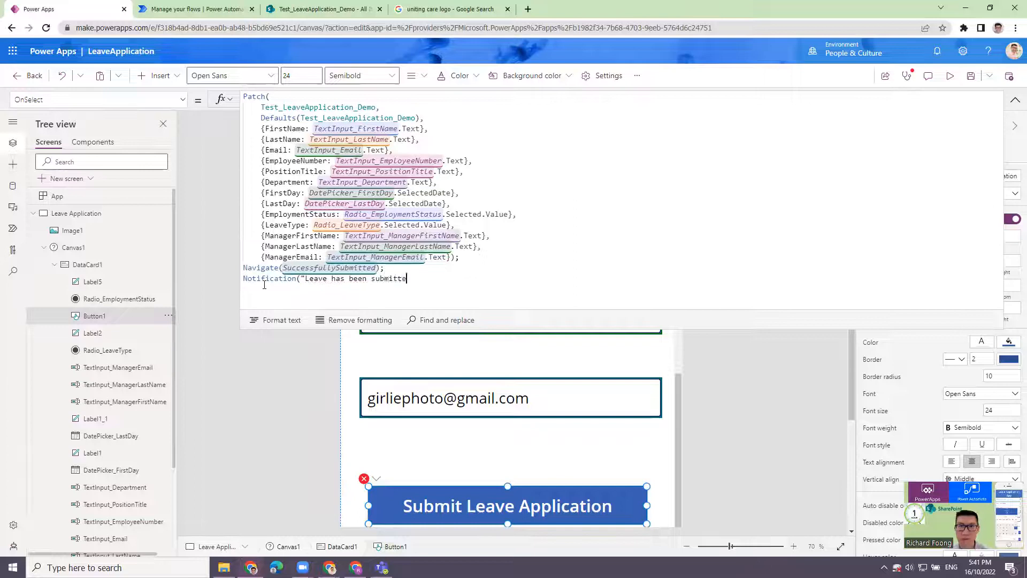
type("d success")
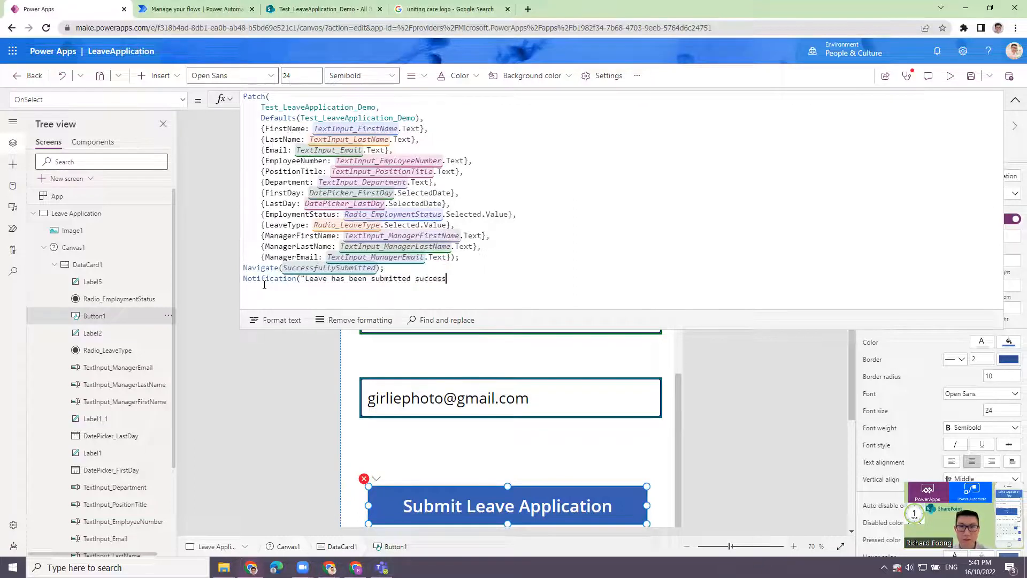
type("fully\" ")
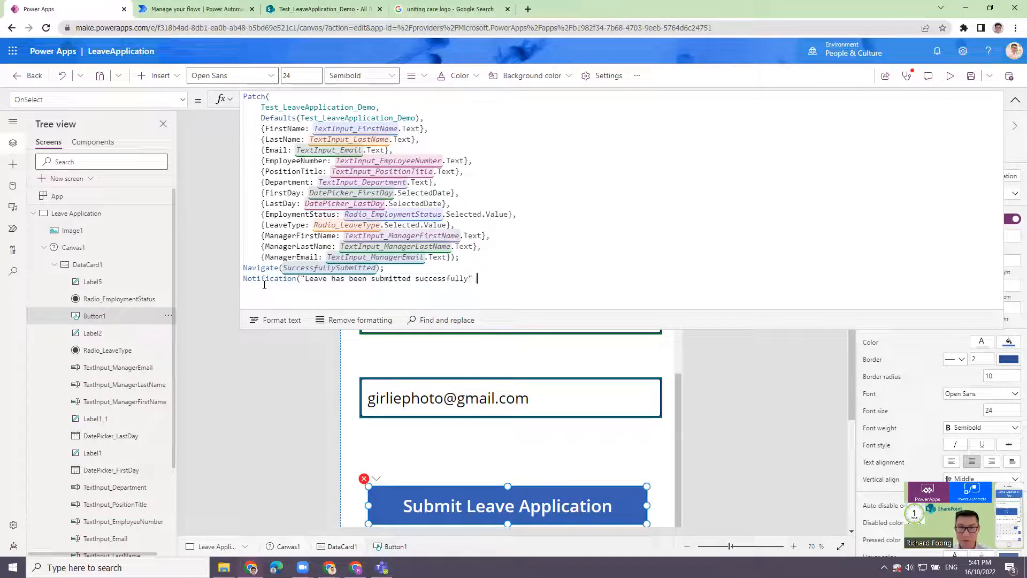
- Extend the Notification message to end with "successfully to " and add an & operator after the string
type("&")
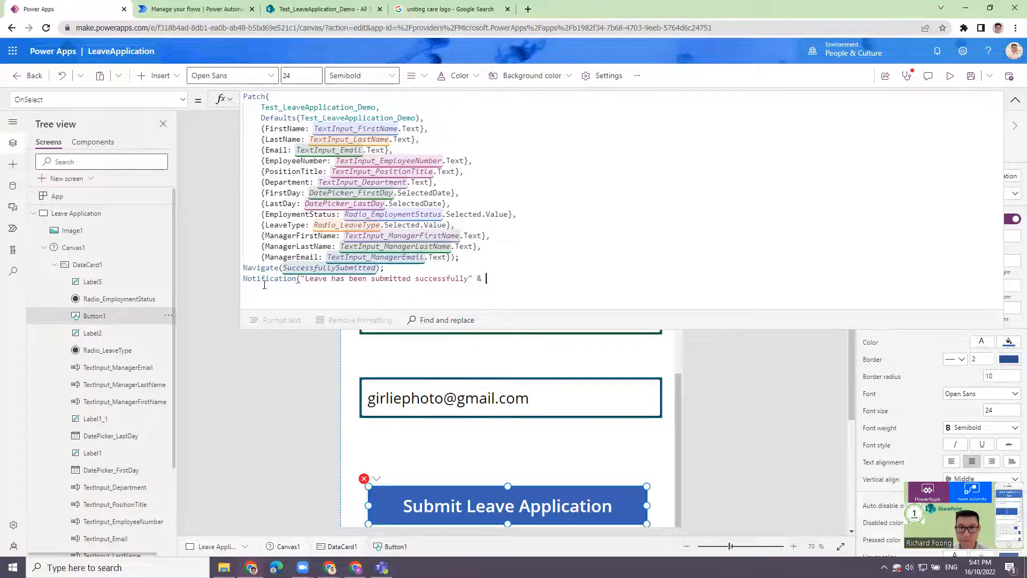
key("BackSpace")
key("Left")
key("Left")
key("Left")
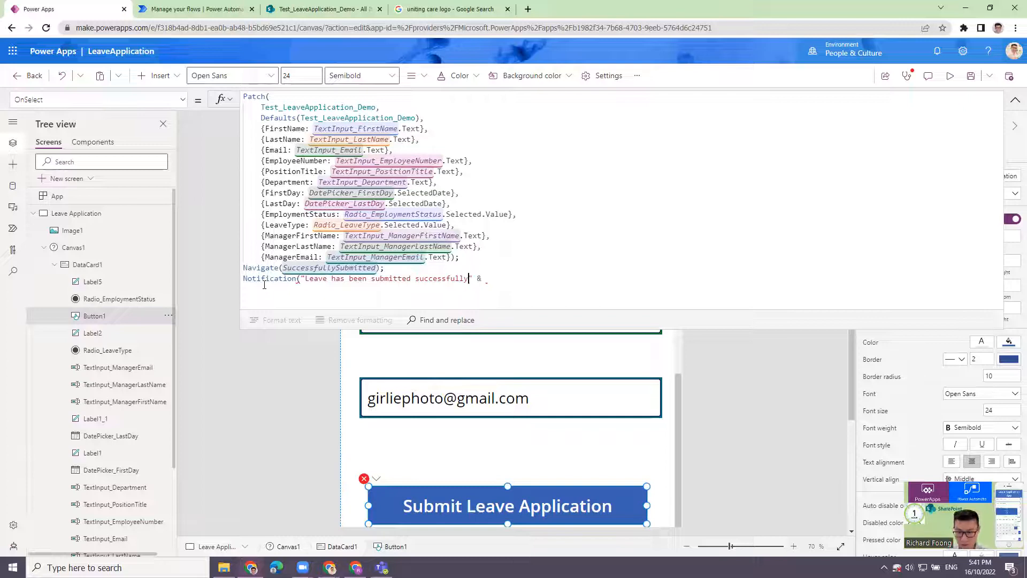
type("to")
key("End")
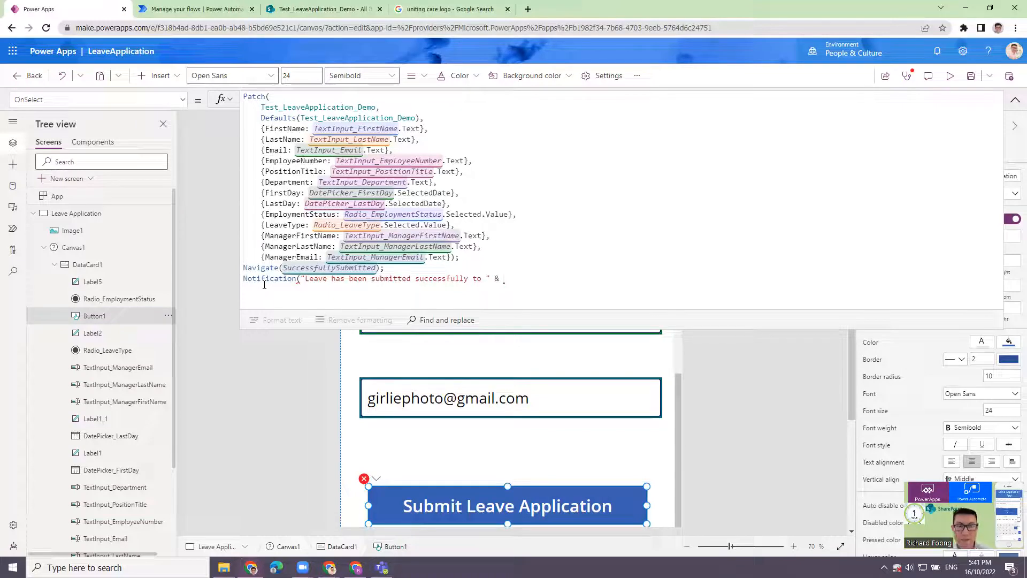
- Append the TextInput_ManagerEmail control reference to the Notification message after the & operator
type("TextInput")
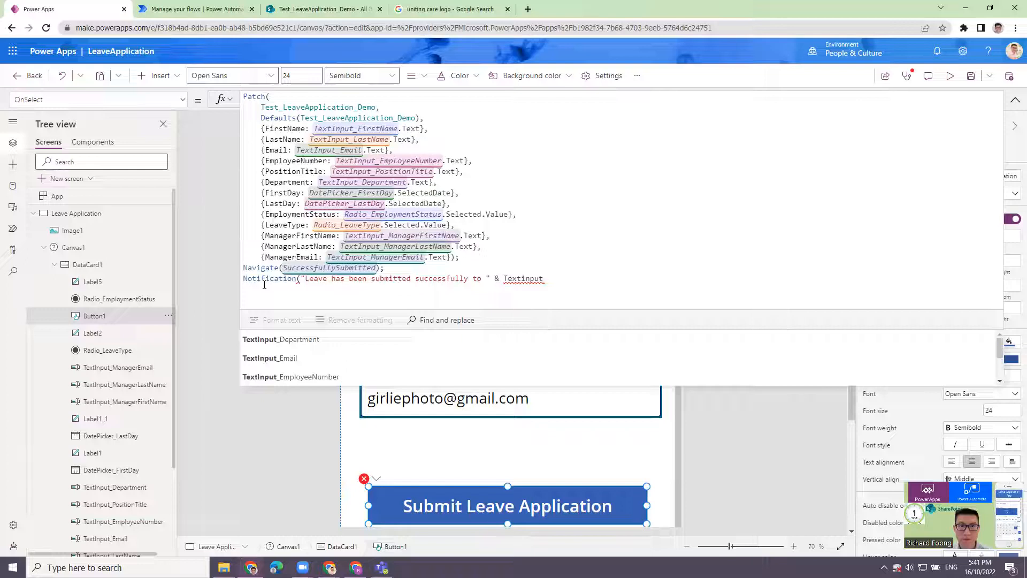
type("_manager")
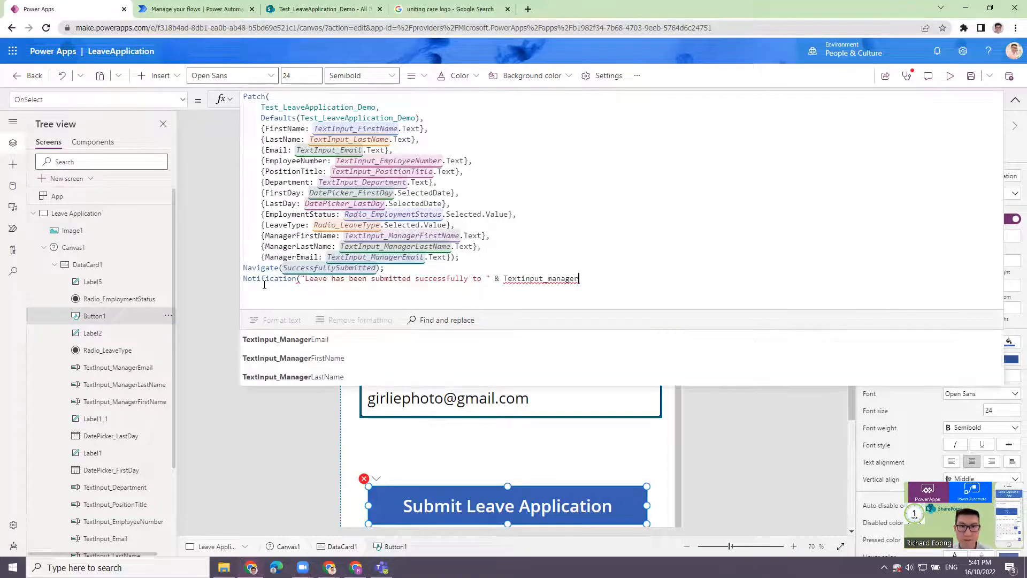
key("Down")
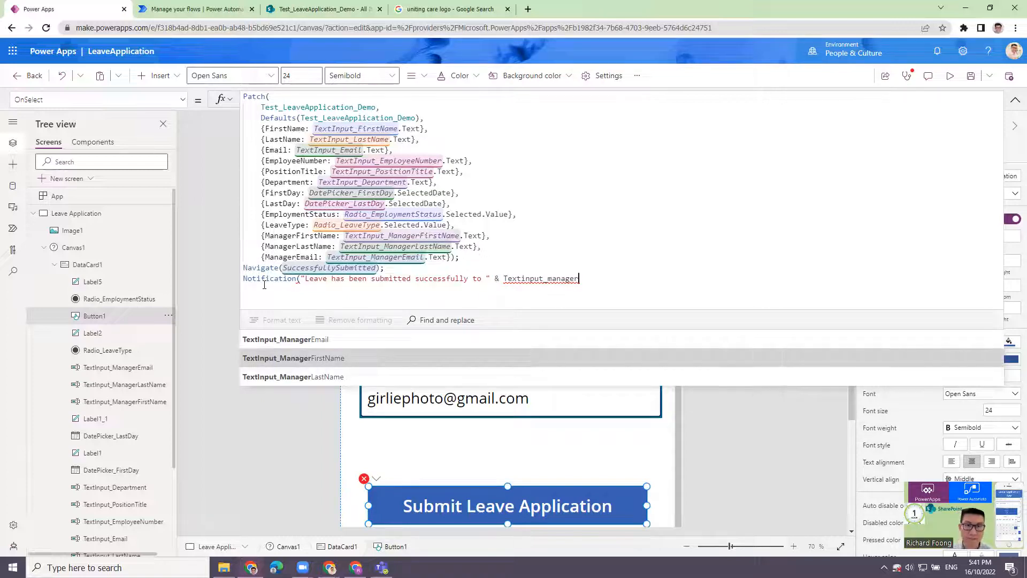
key("Up")
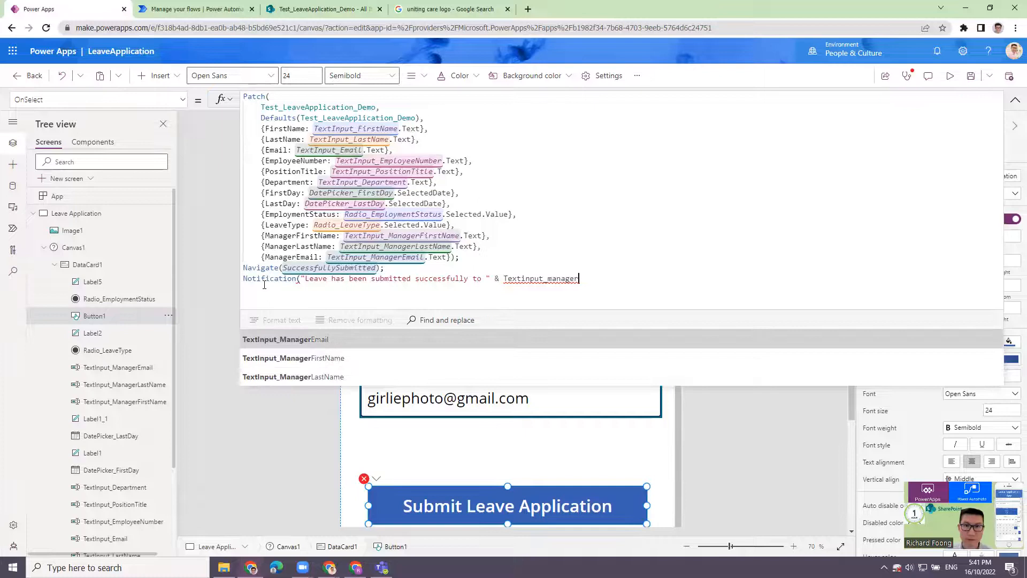
key("Tab")
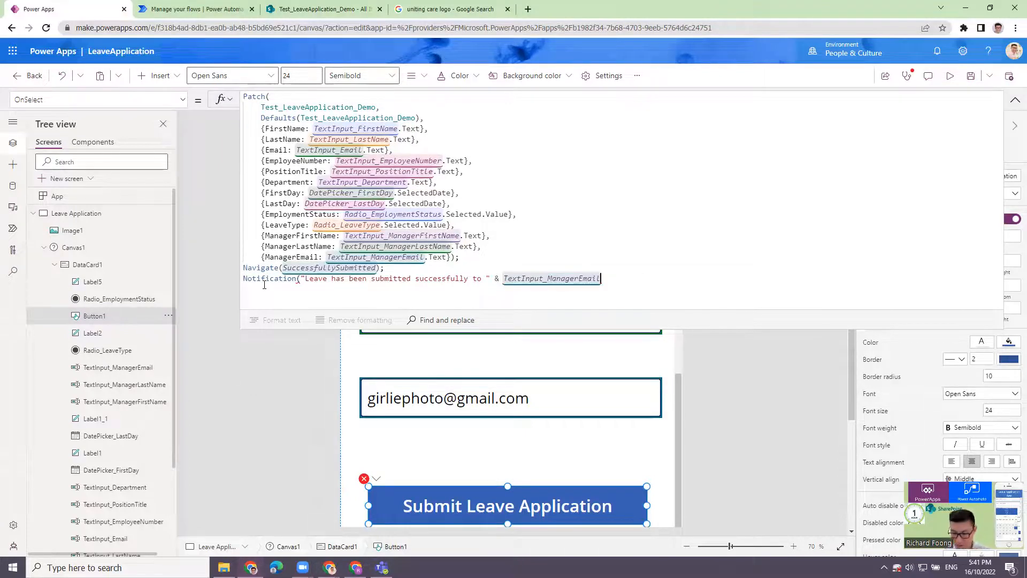
- Concatenate " for approval" to the end of the Notification message and close the statement with );
type("&")
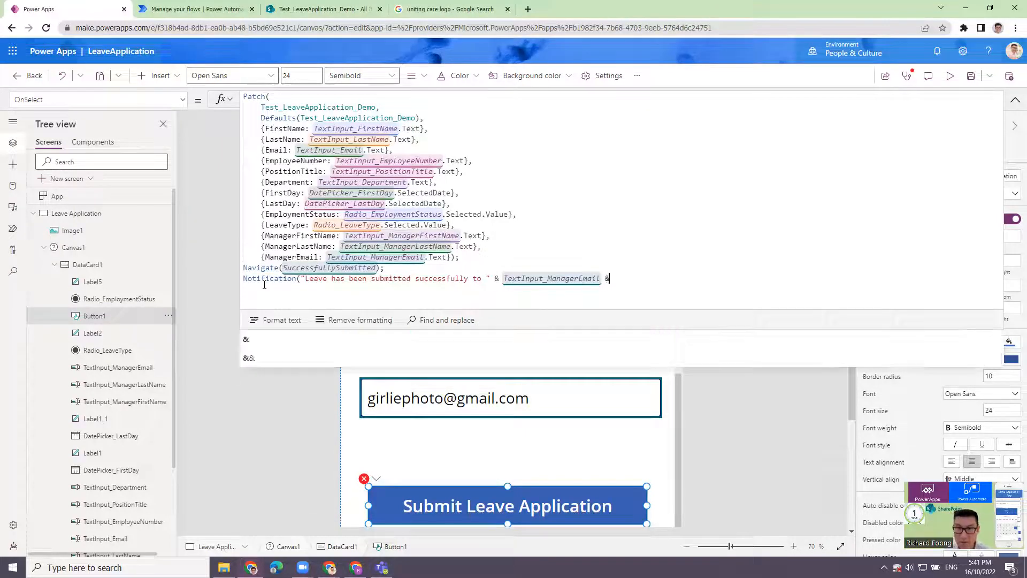
type(" \" ")
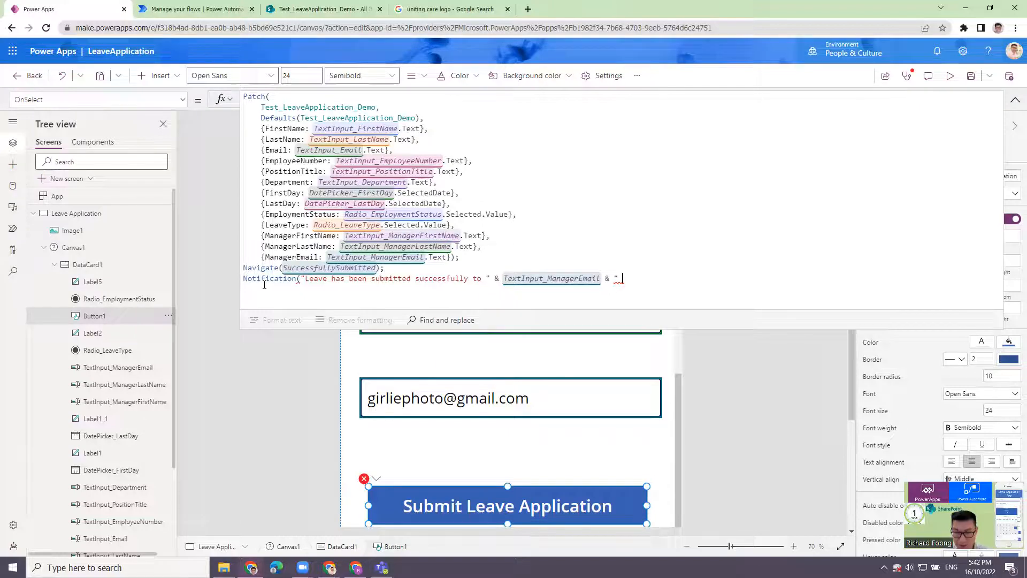
type("for approval\"")
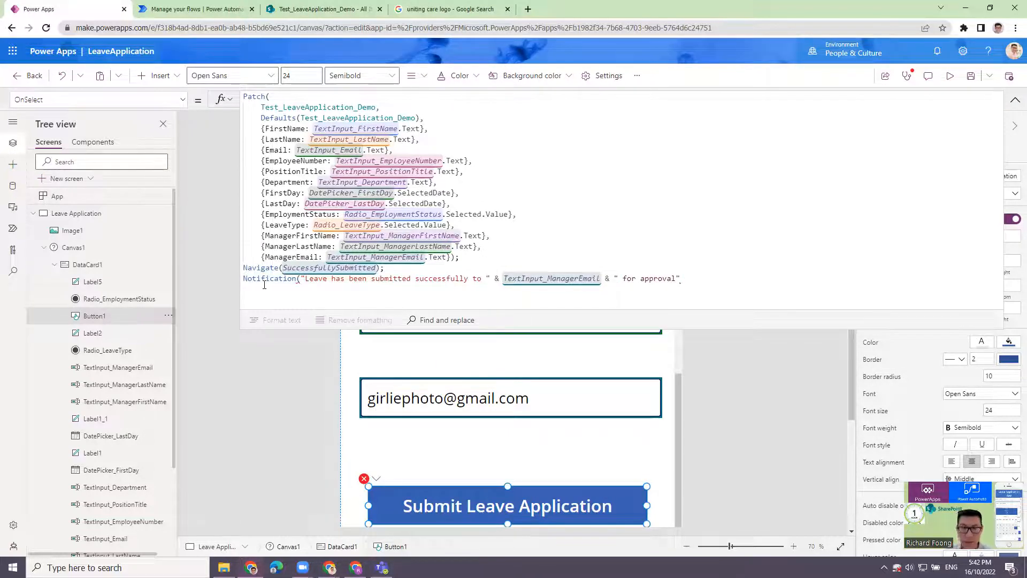
type(");")
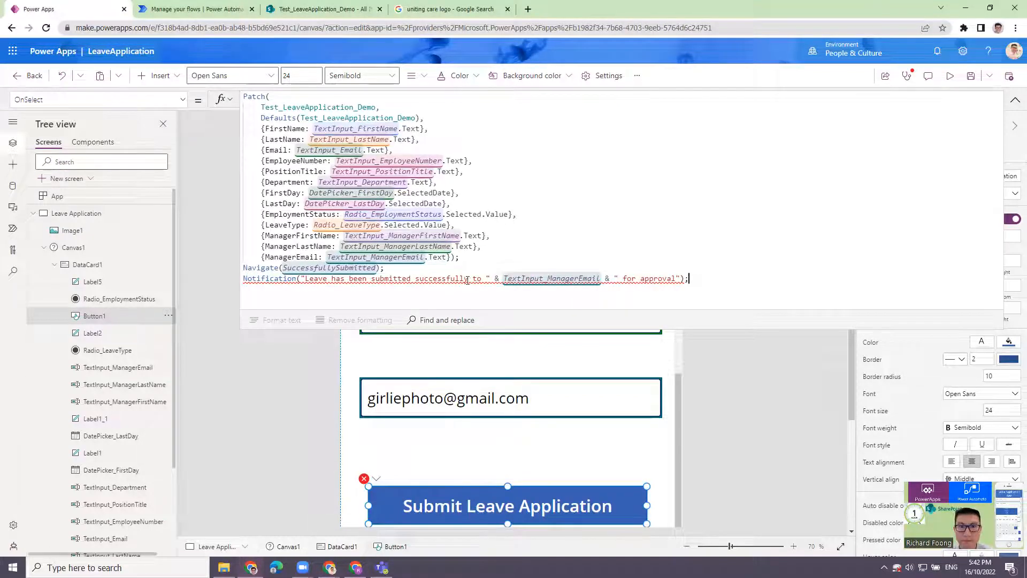
- Place the text cursor directly after TextInput_ManagerEmail in the Notification line
left_click(601, 278)
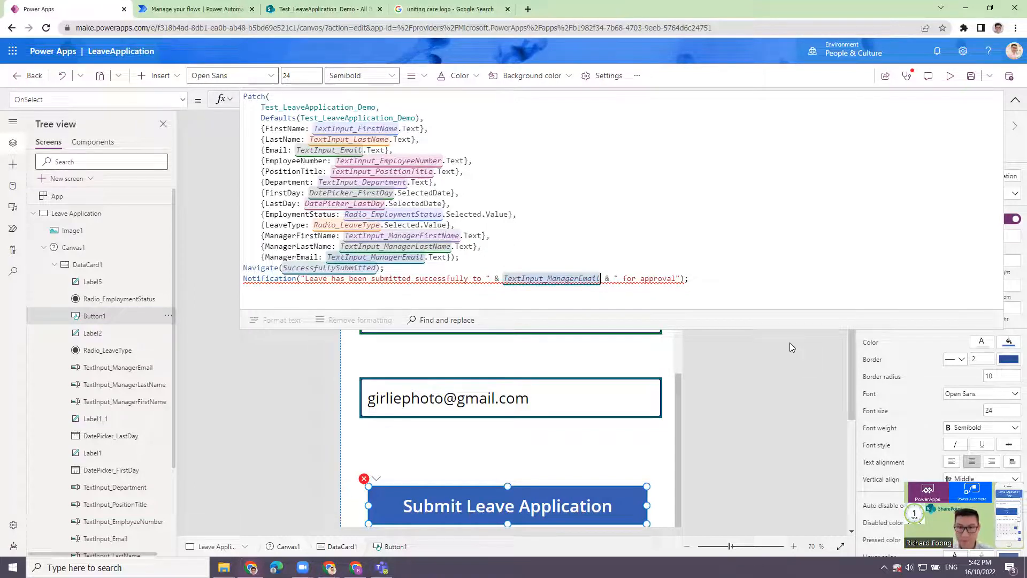